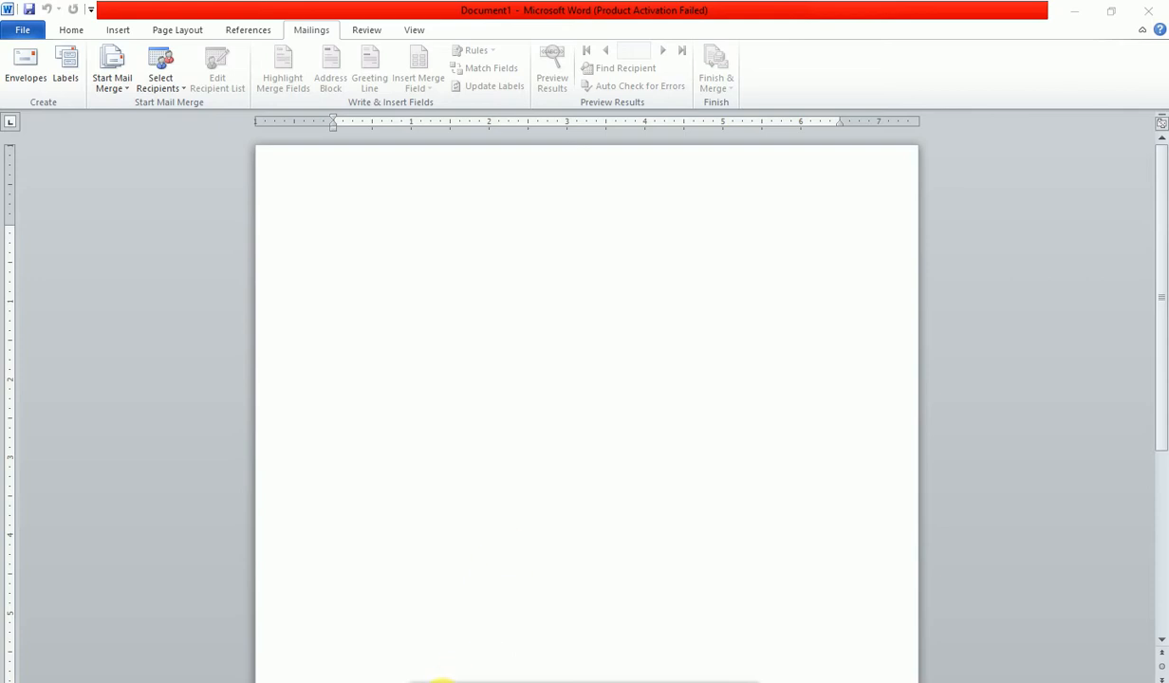
- Look at the envelope printing options and return address, then close them without changes
{"action": "mouse_move", "coordinate": [439, 681]}
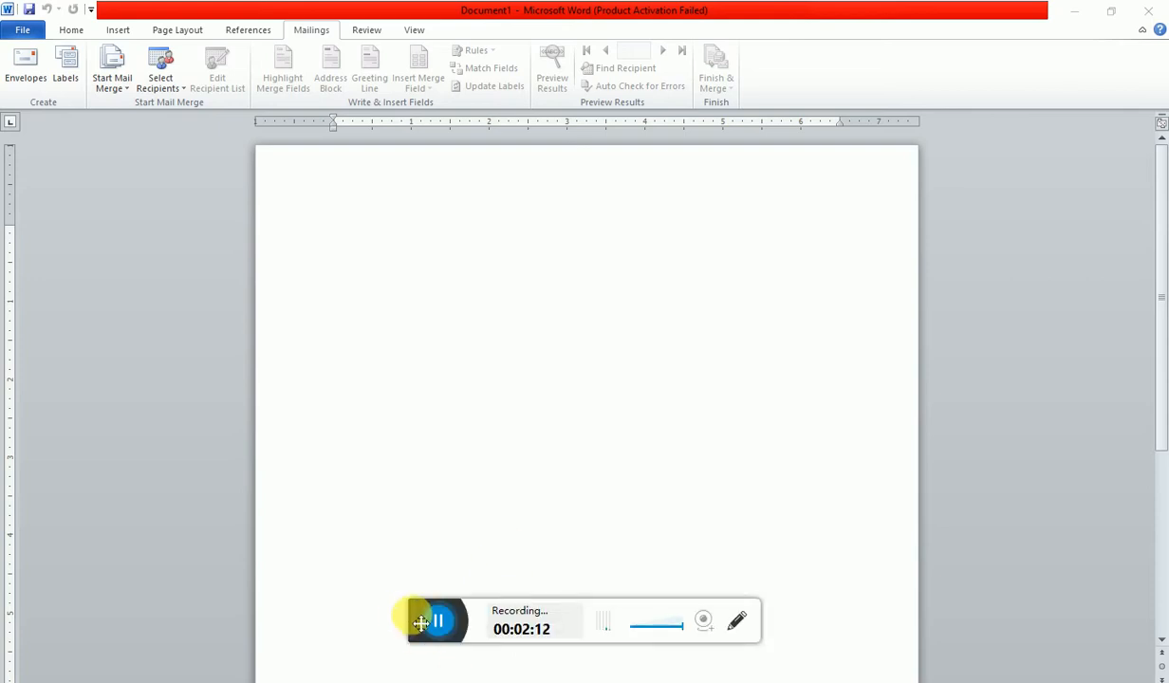
{"action": "left_click_drag", "start_coordinate": [420, 623], "coordinate": [435, 682]}
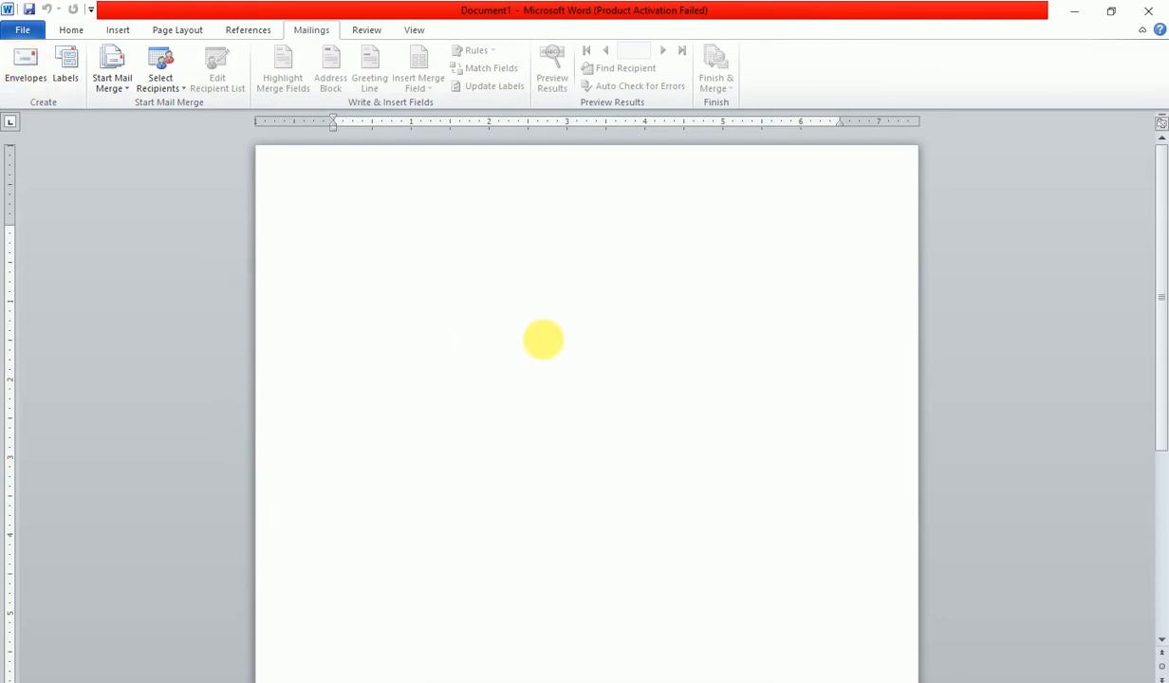
{"action": "left_click", "coordinate": [28, 63]}
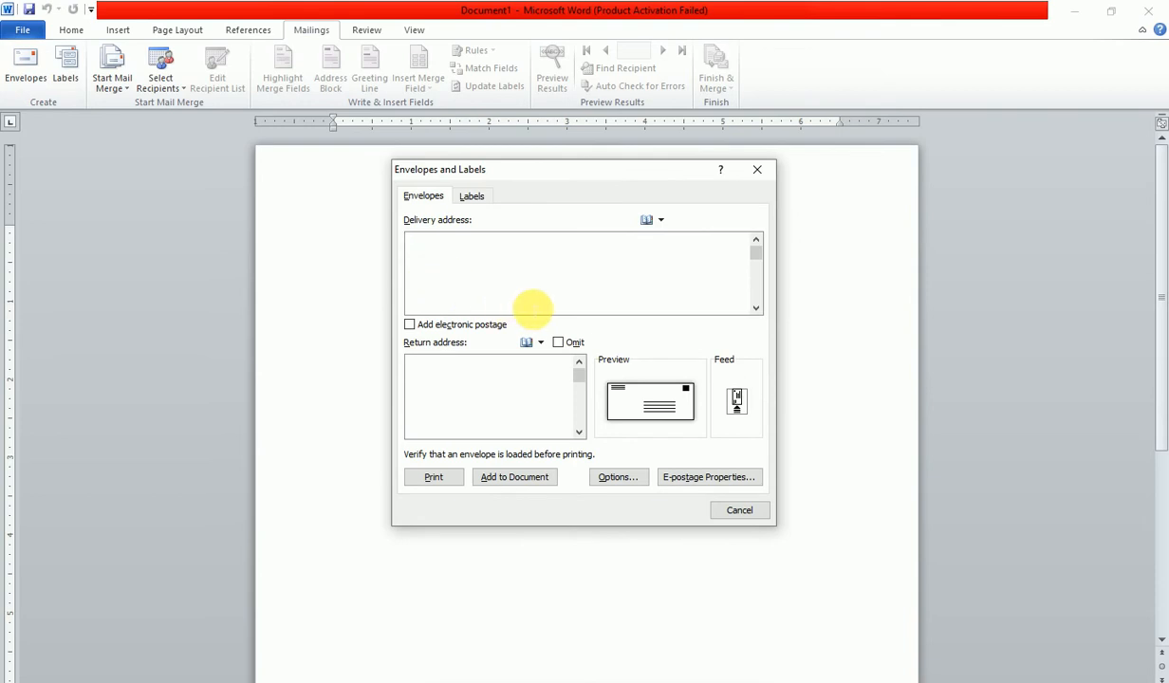
{"action": "left_click", "coordinate": [432, 390]}
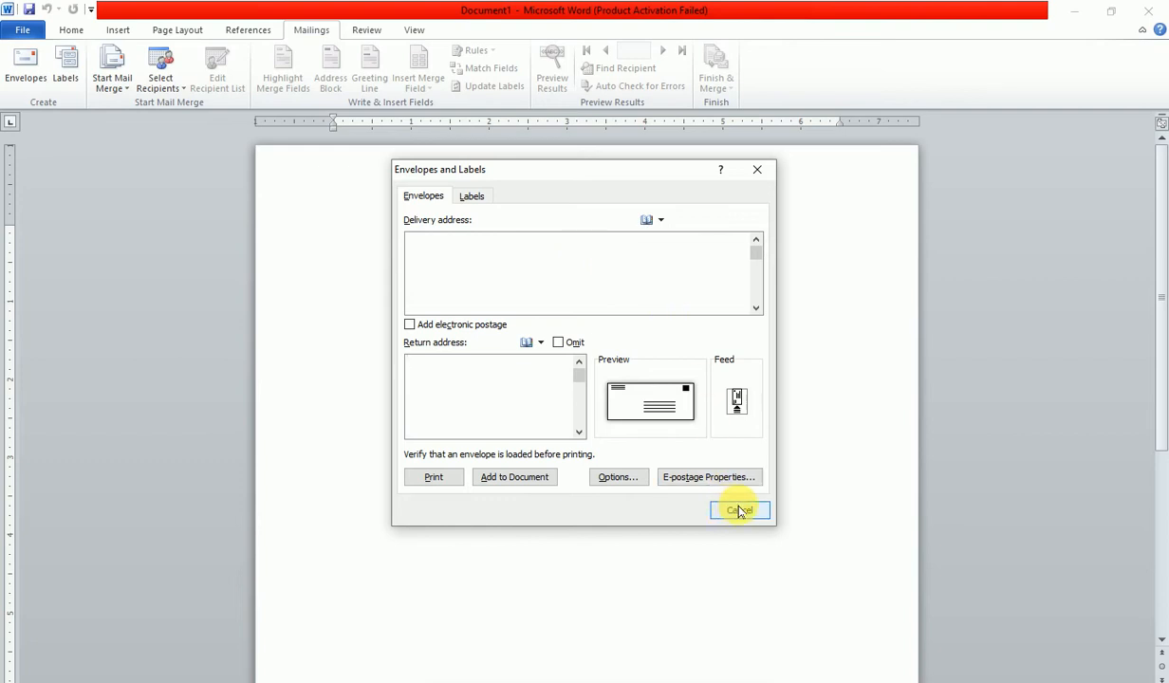
{"action": "left_click", "coordinate": [739, 511]}
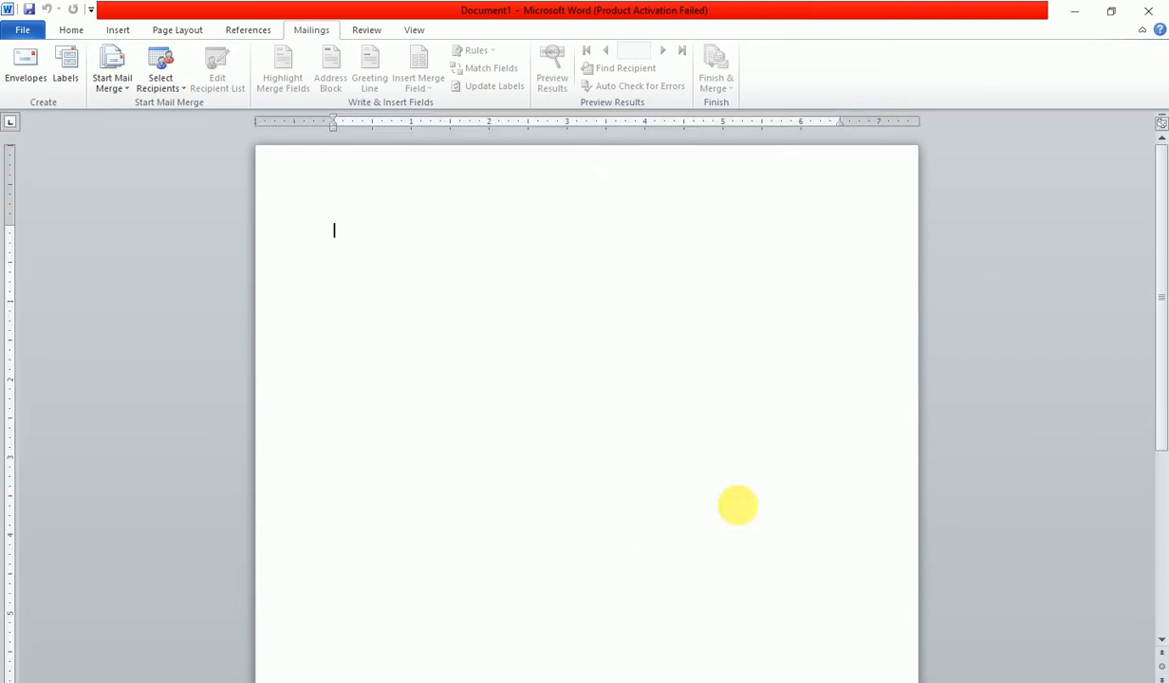
- Close the label options unchanged and launch the Step-by-Step Mail Merge Wizard
{"action": "left_click", "coordinate": [64, 72]}
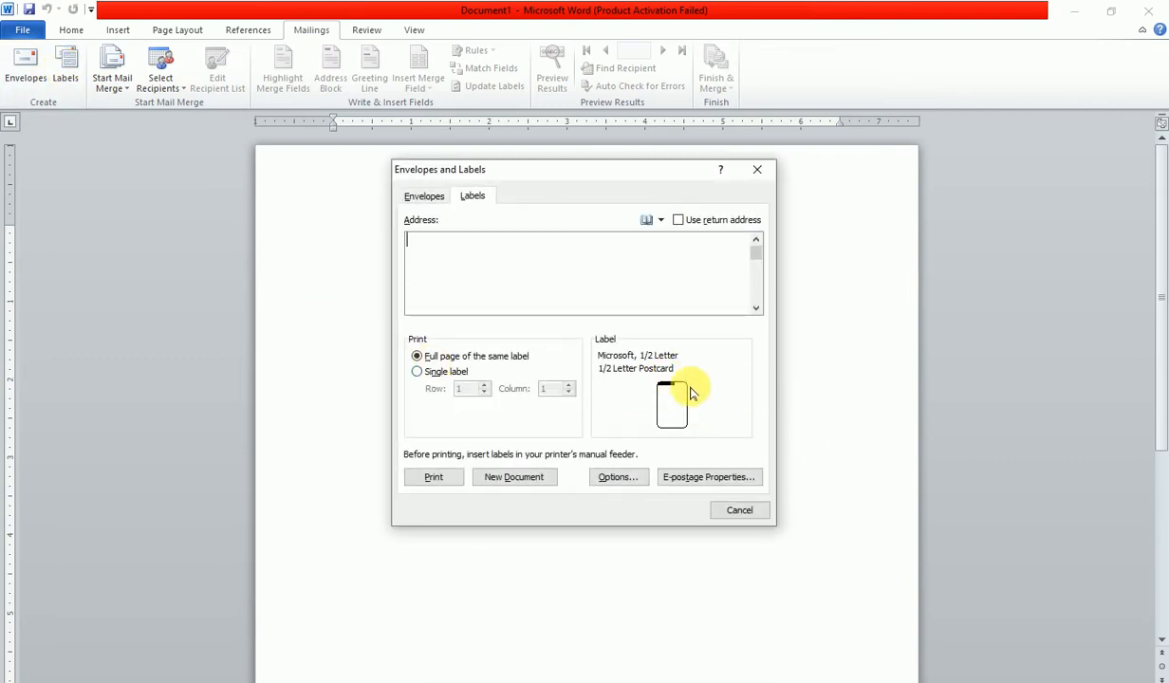
{"action": "left_click", "coordinate": [740, 512]}
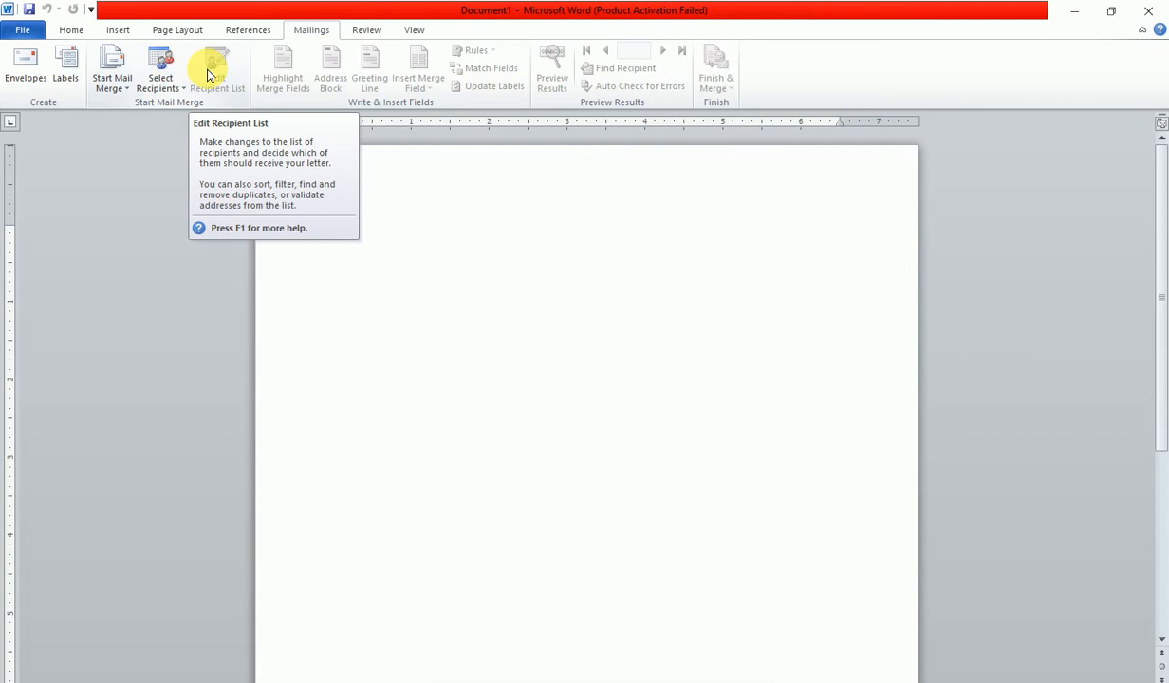
{"action": "left_click", "coordinate": [118, 85]}
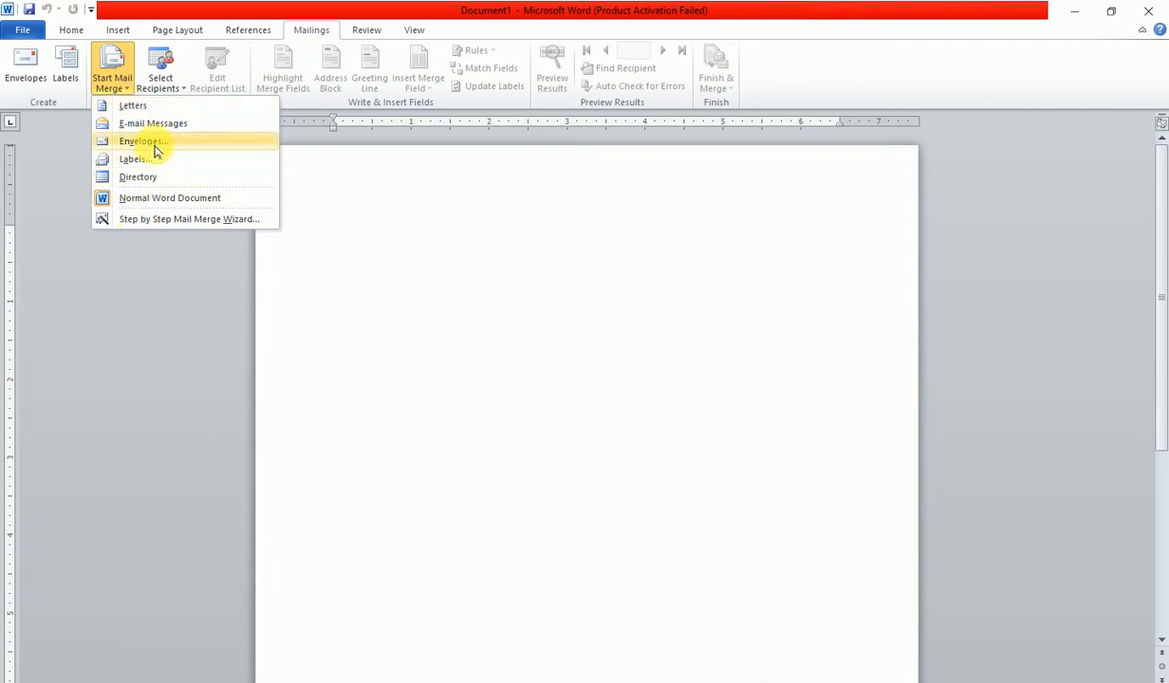
{"action": "left_click", "coordinate": [161, 221]}
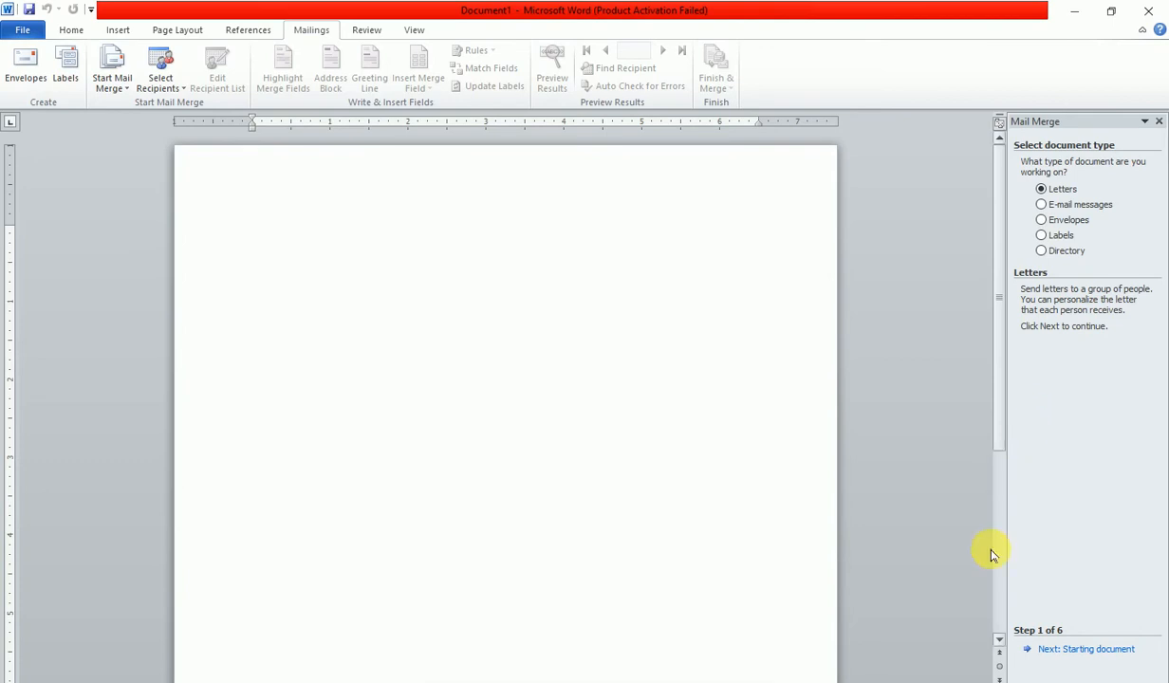
- Advance the wizard with Letters and the current document to the recipient selection step
{"action": "left_click_drag", "start_coordinate": [1010, 496], "coordinate": [916, 495]}
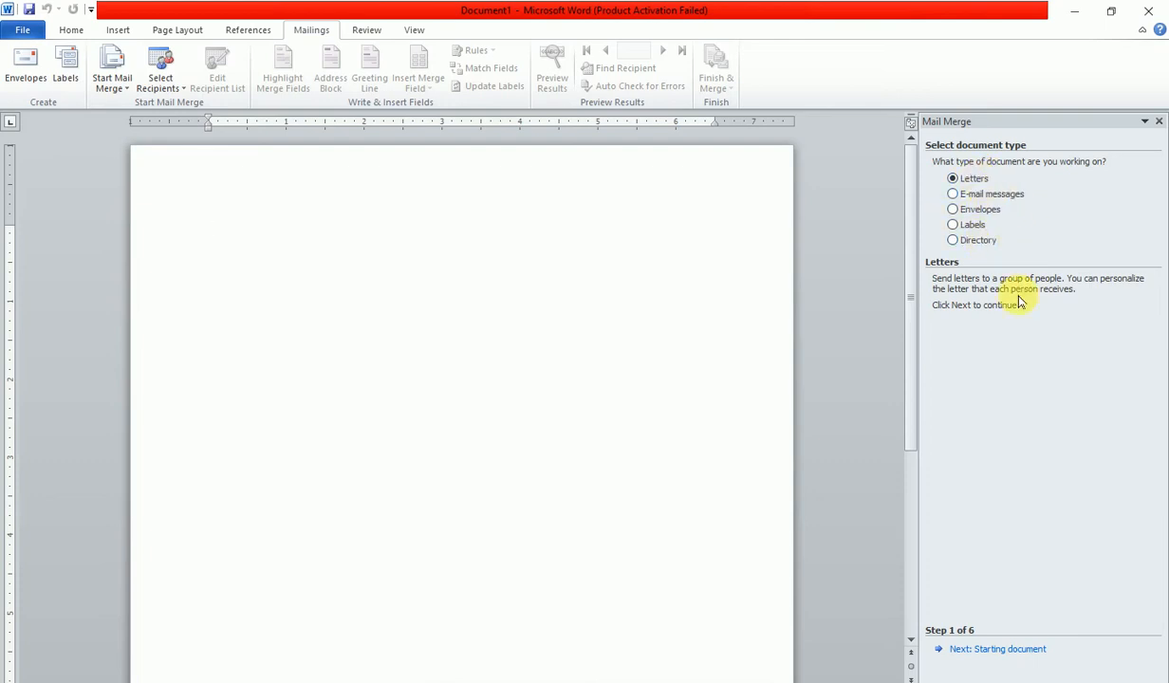
{"action": "left_click", "coordinate": [989, 652]}
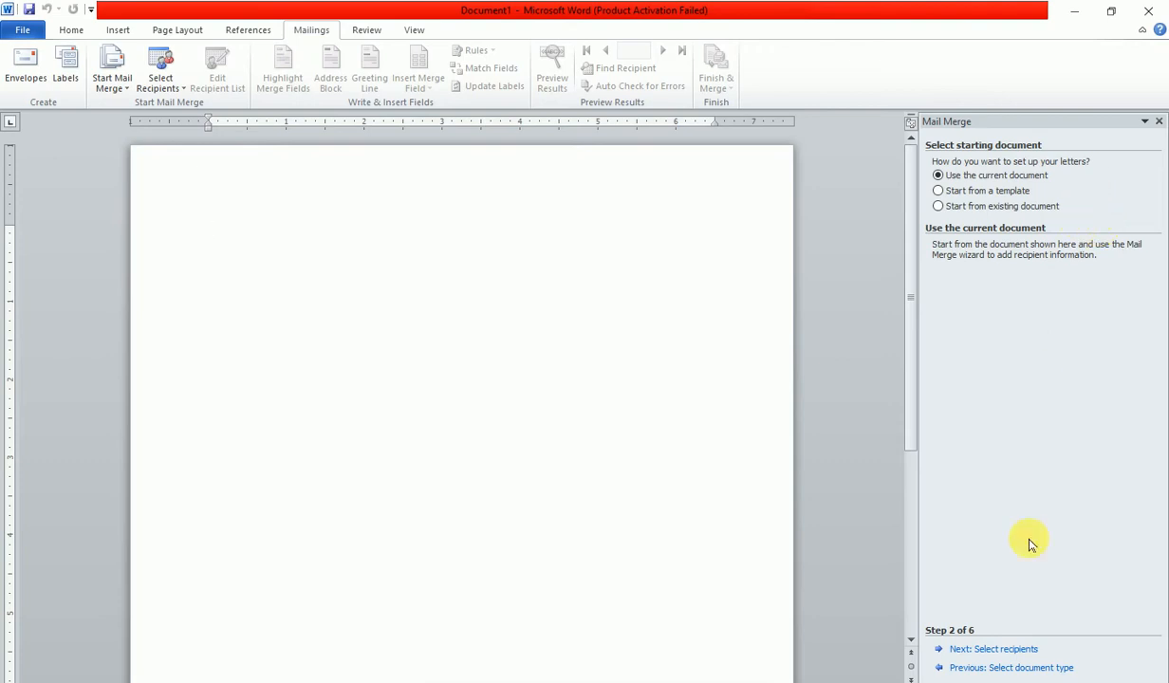
{"action": "left_click", "coordinate": [1011, 654]}
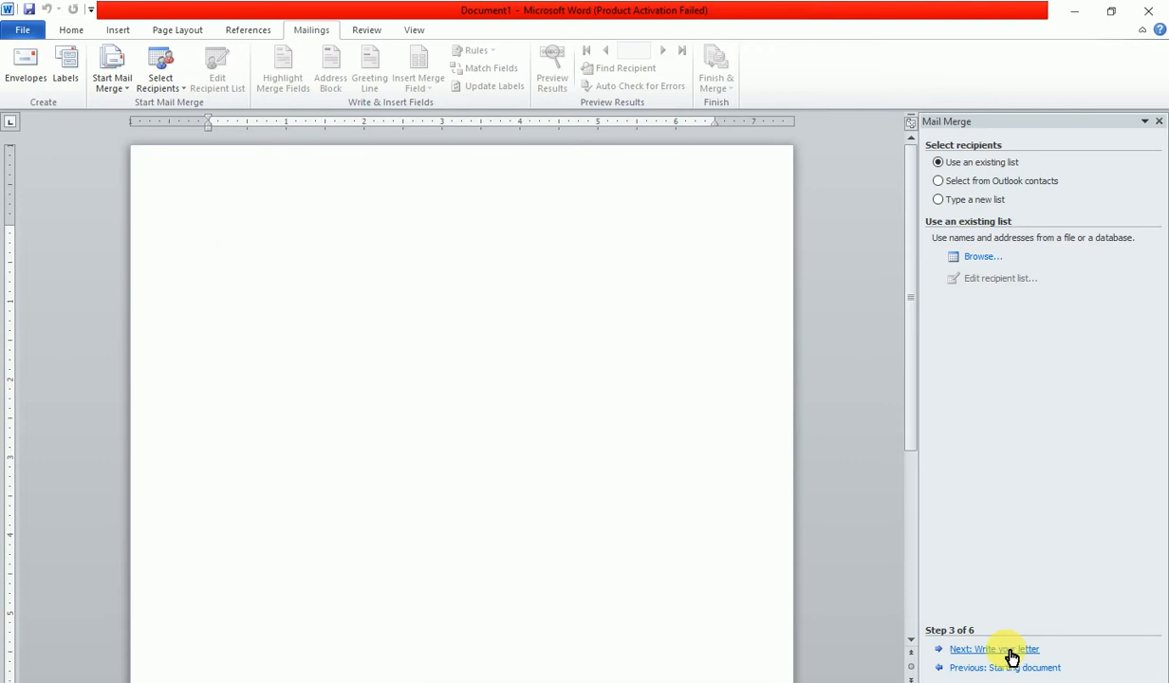
- Select 'Type a new list' and create a blank New Address List
{"action": "left_click", "coordinate": [972, 201]}
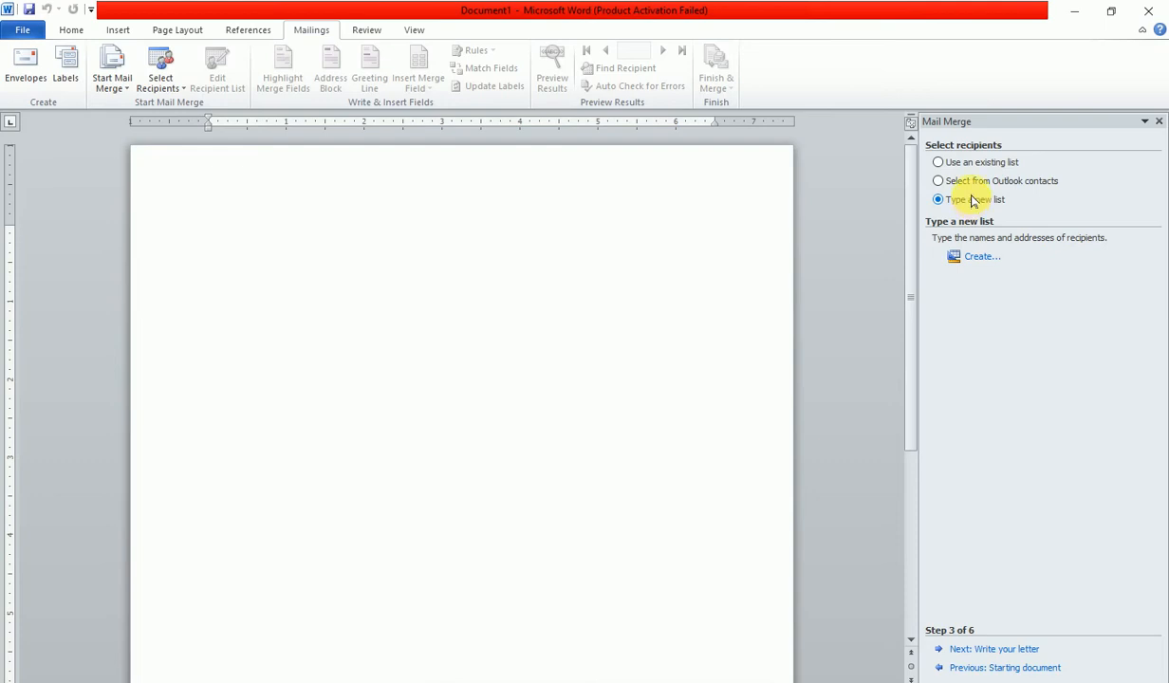
{"action": "left_click", "coordinate": [981, 257]}
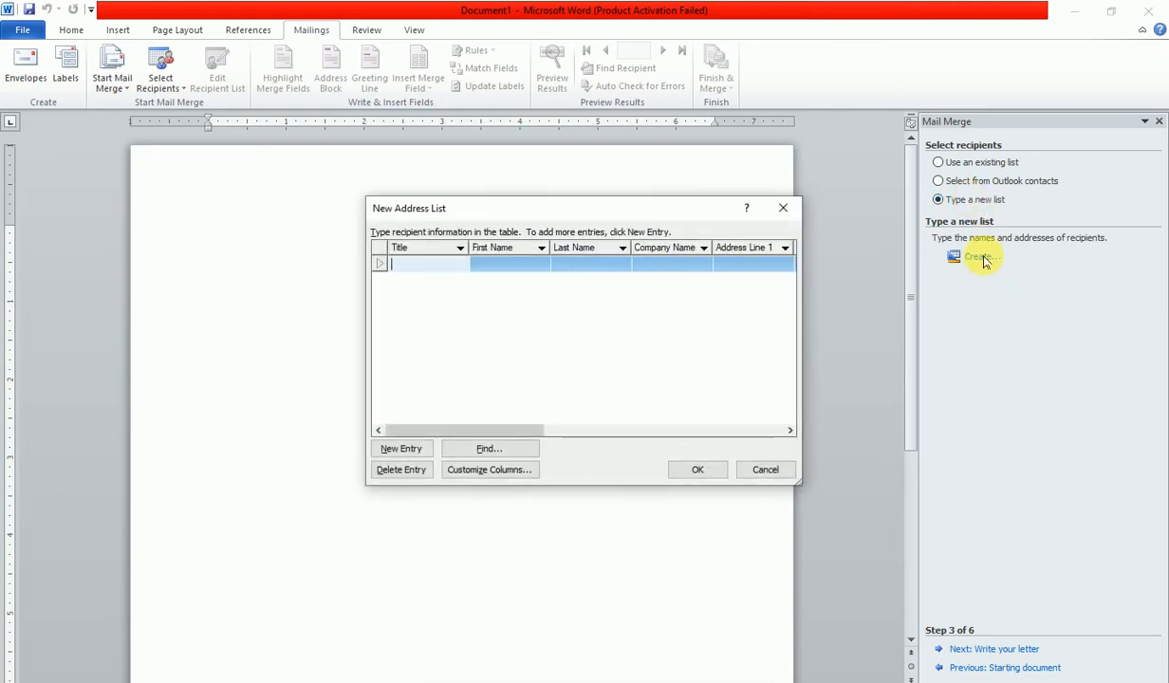
- Move the New Address List dialog to the top-left corner and enlarge it to show all columns
{"action": "left_click_drag", "start_coordinate": [605, 208], "coordinate": [324, 26]}
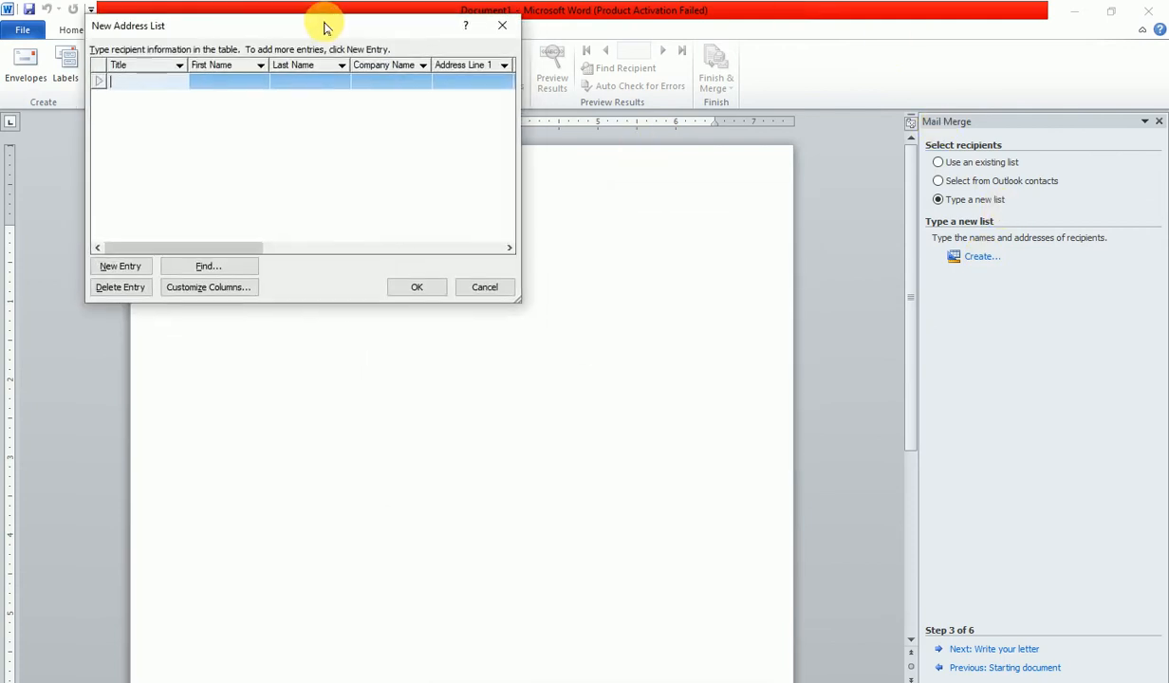
{"action": "left_click_drag", "start_coordinate": [253, 26], "coordinate": [180, 20]}
{"action": "left_click_drag", "start_coordinate": [449, 295], "coordinate": [1122, 635]}
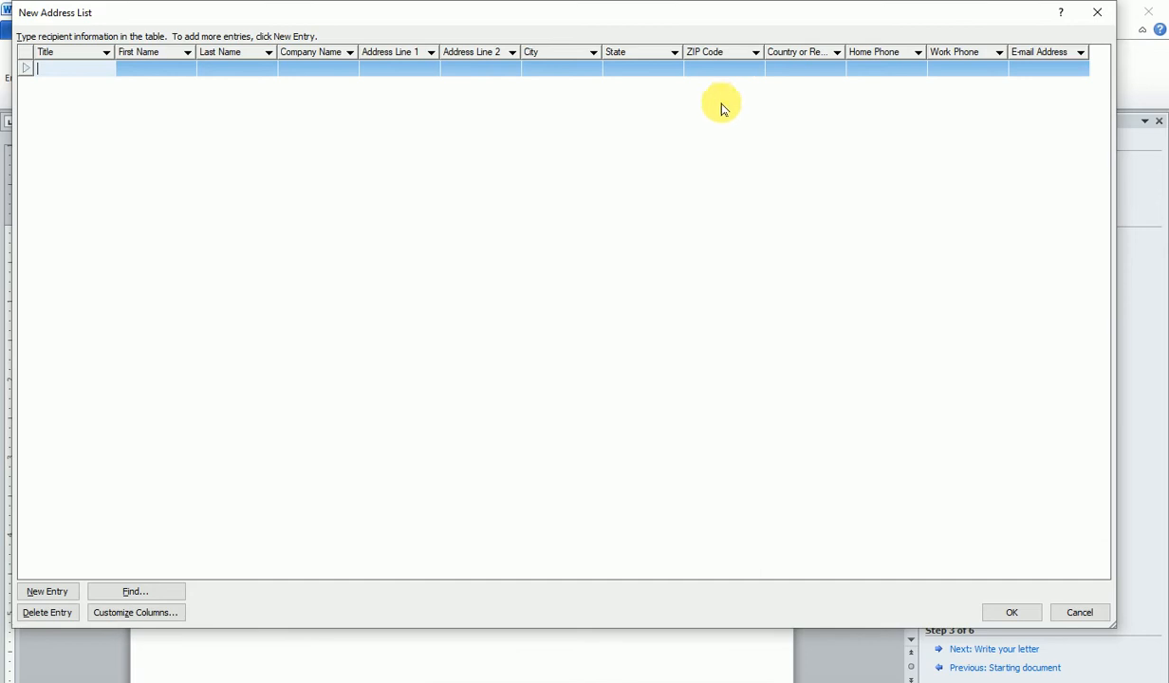
- Open Customize Columns for the new address list
{"action": "left_click", "coordinate": [158, 614]}
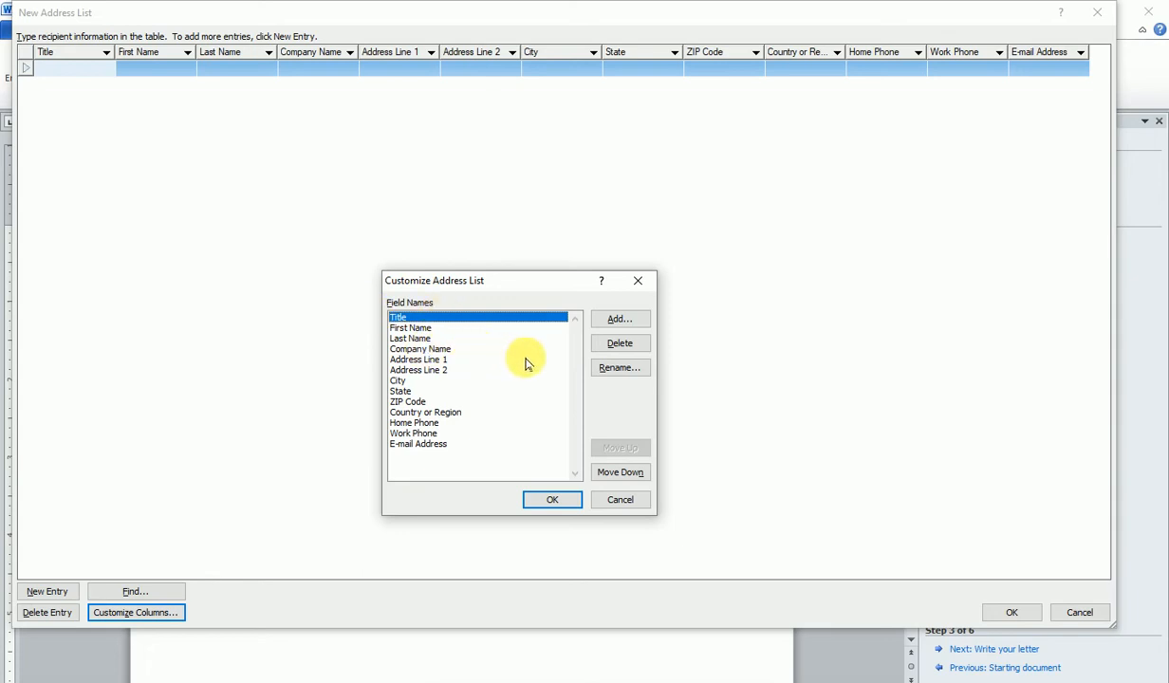
- Delete the Title and Address Line 2 fields and rename Address Line 1 to Address
{"action": "left_click", "coordinate": [619, 343]}
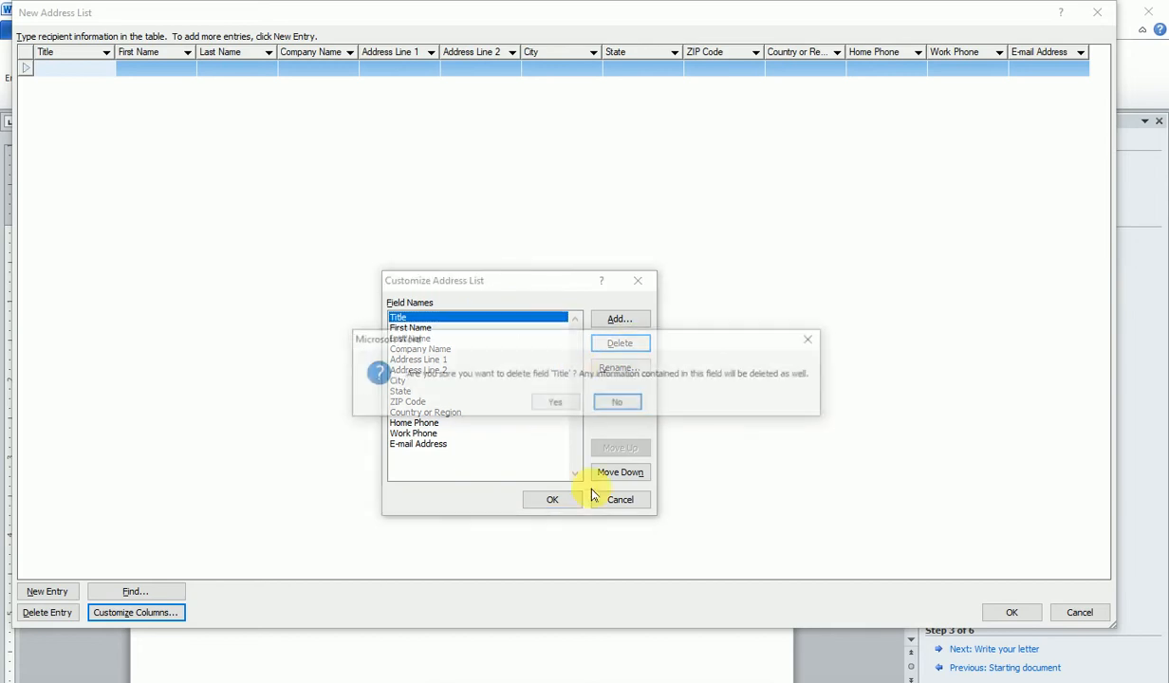
{"action": "left_click", "coordinate": [554, 405]}
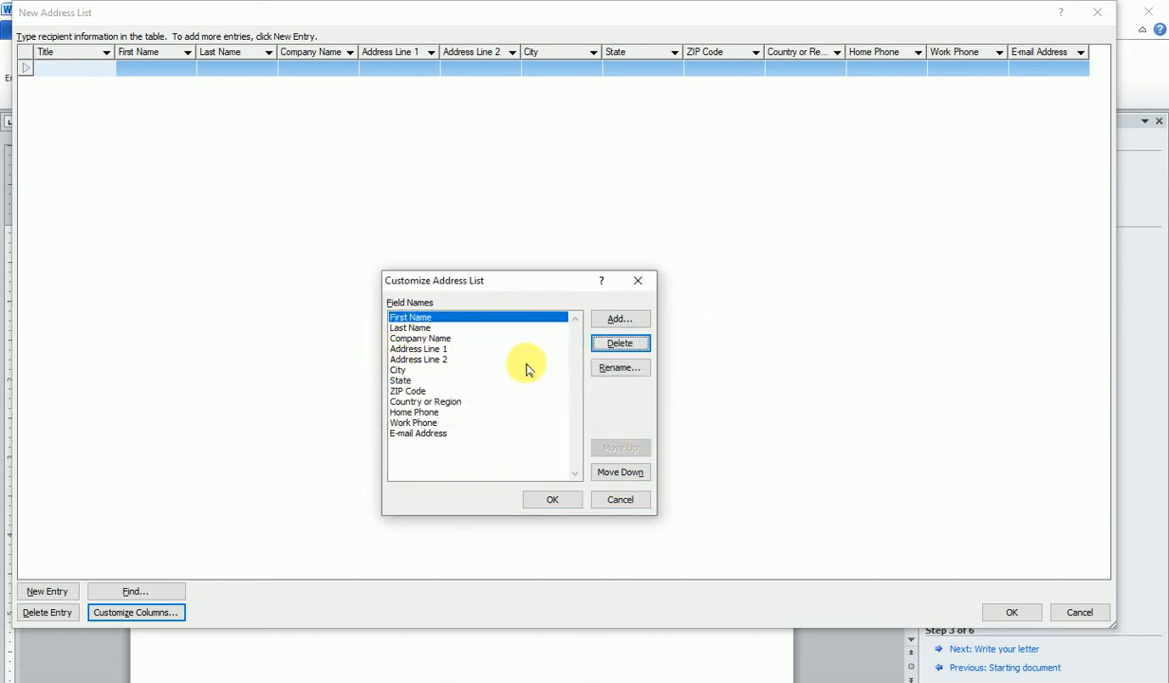
{"action": "left_click", "coordinate": [432, 362]}
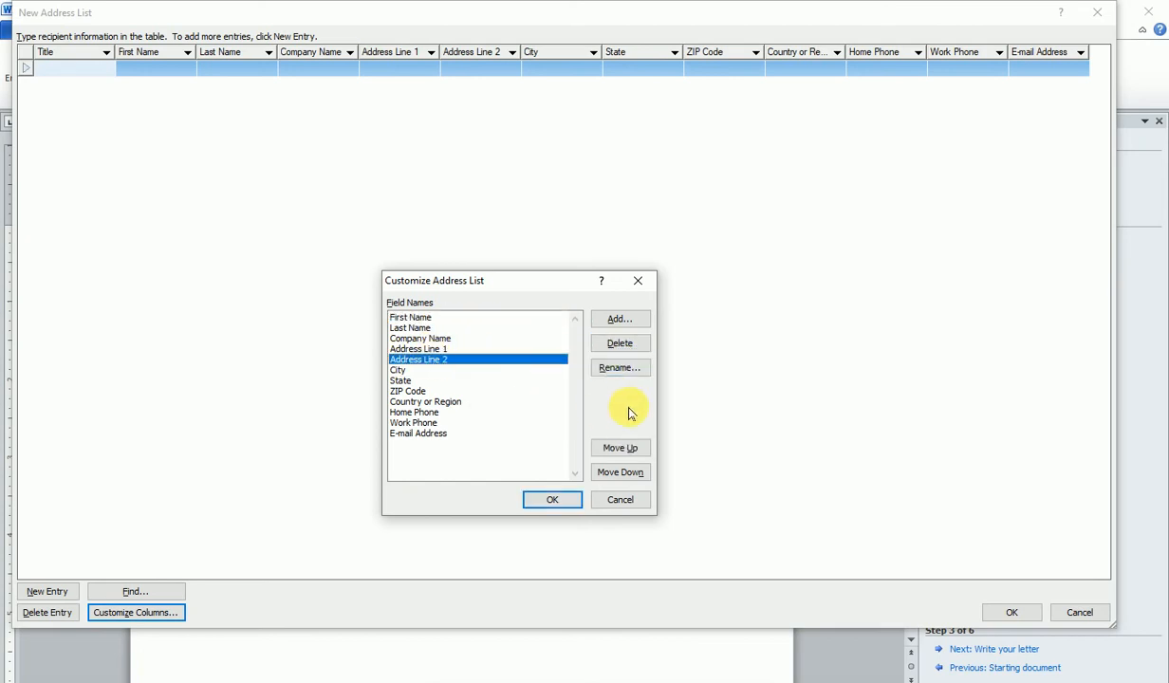
{"action": "left_click", "coordinate": [621, 342]}
{"action": "left_click", "coordinate": [552, 402]}
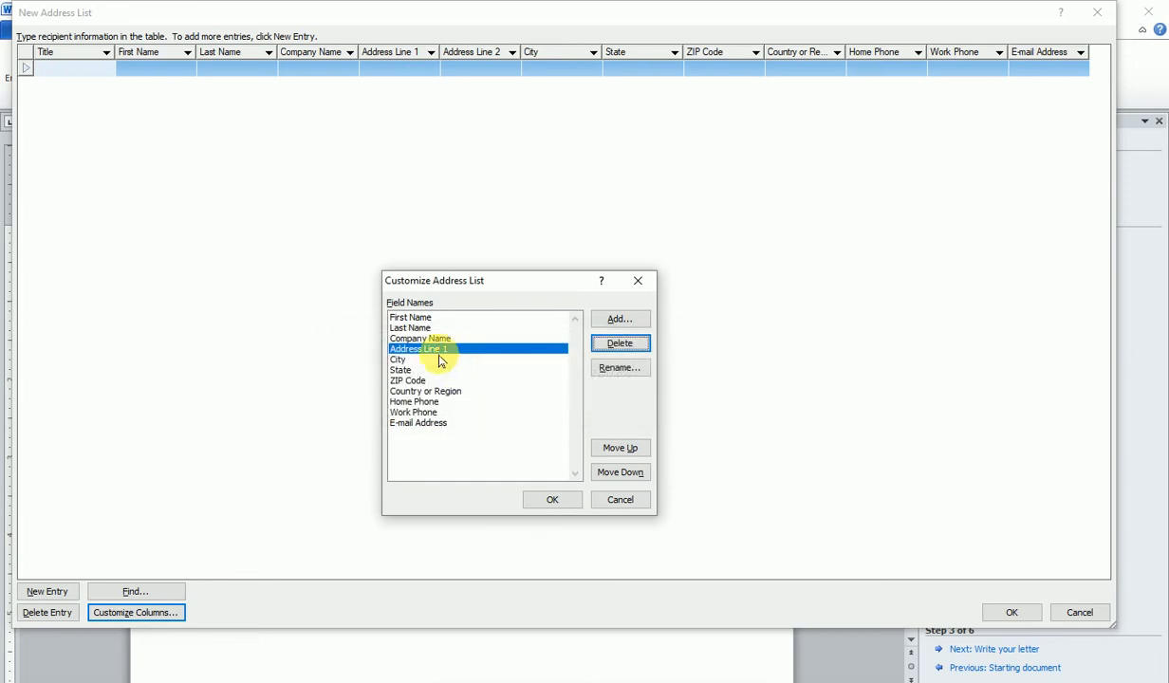
{"action": "left_click", "coordinate": [618, 367]}
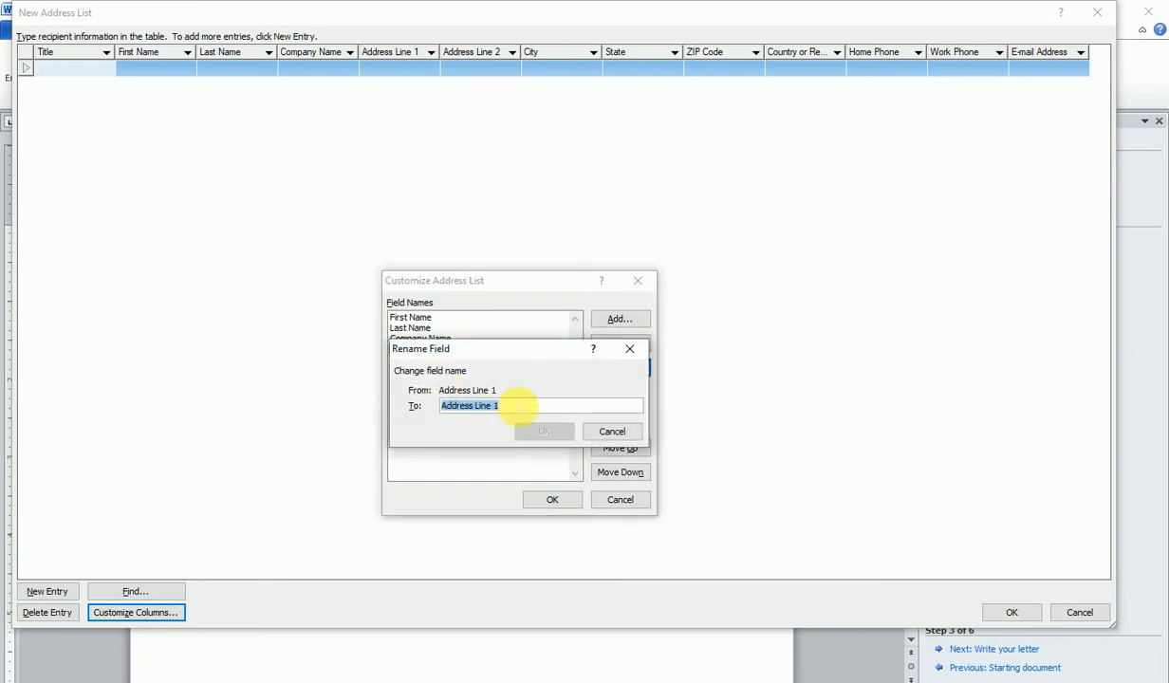
{"action": "left_click", "coordinate": [520, 406]}
{"action": "key", "text": "BackSpace"}
{"action": "key", "text": "BackSpace"}
{"action": "key", "text": "BackSpace"}
{"action": "key", "text": "BackSpace"}
{"action": "key", "text": "BackSpace"}
{"action": "key", "text": "BackSpace"}
{"action": "key", "text": "BackSpace"}
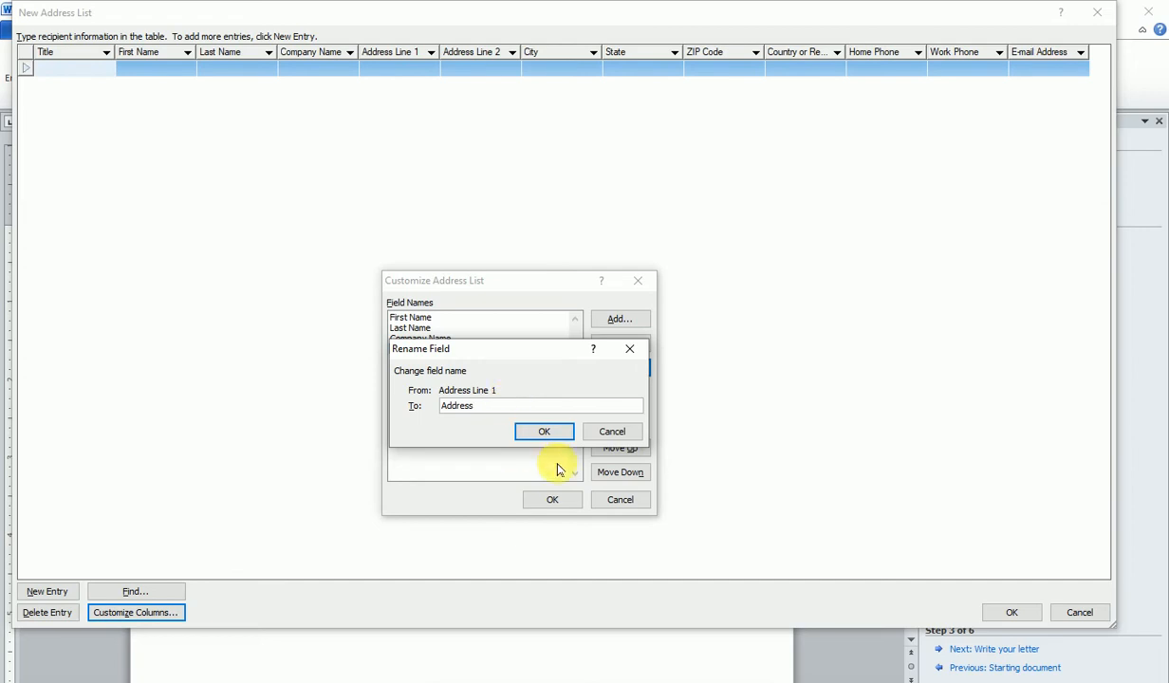
{"action": "left_click", "coordinate": [548, 434]}
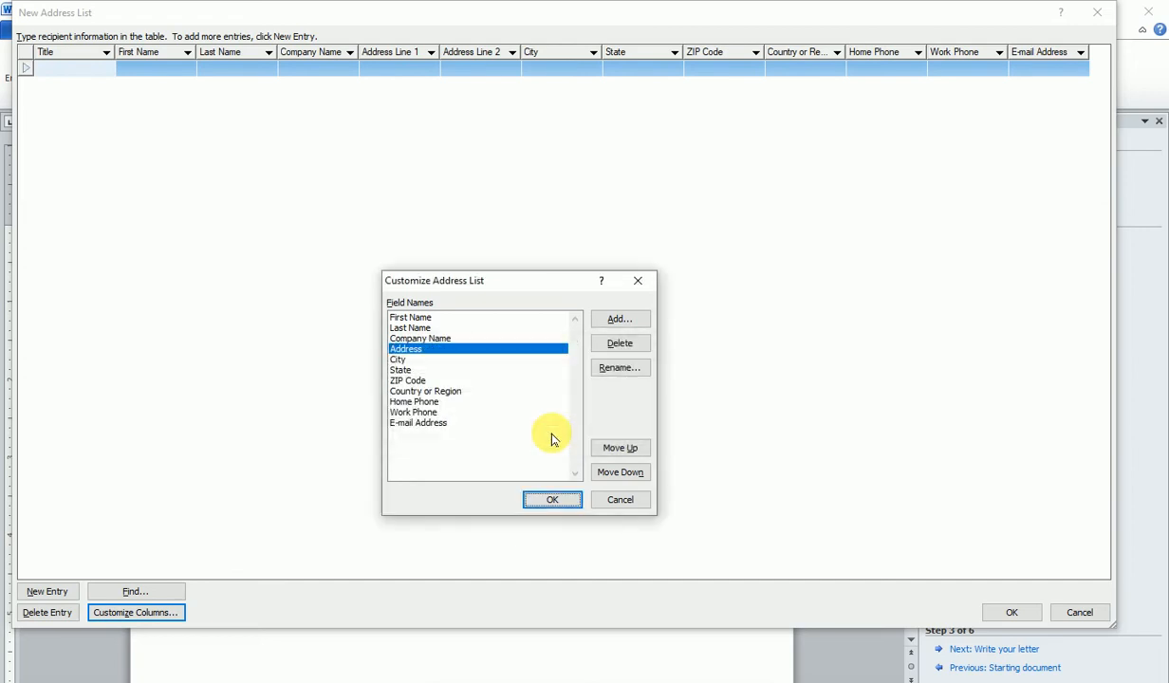
- Delete the State, ZIP Code and Work Phone fields
{"action": "left_click", "coordinate": [398, 369]}
{"action": "left_click", "coordinate": [626, 346]}
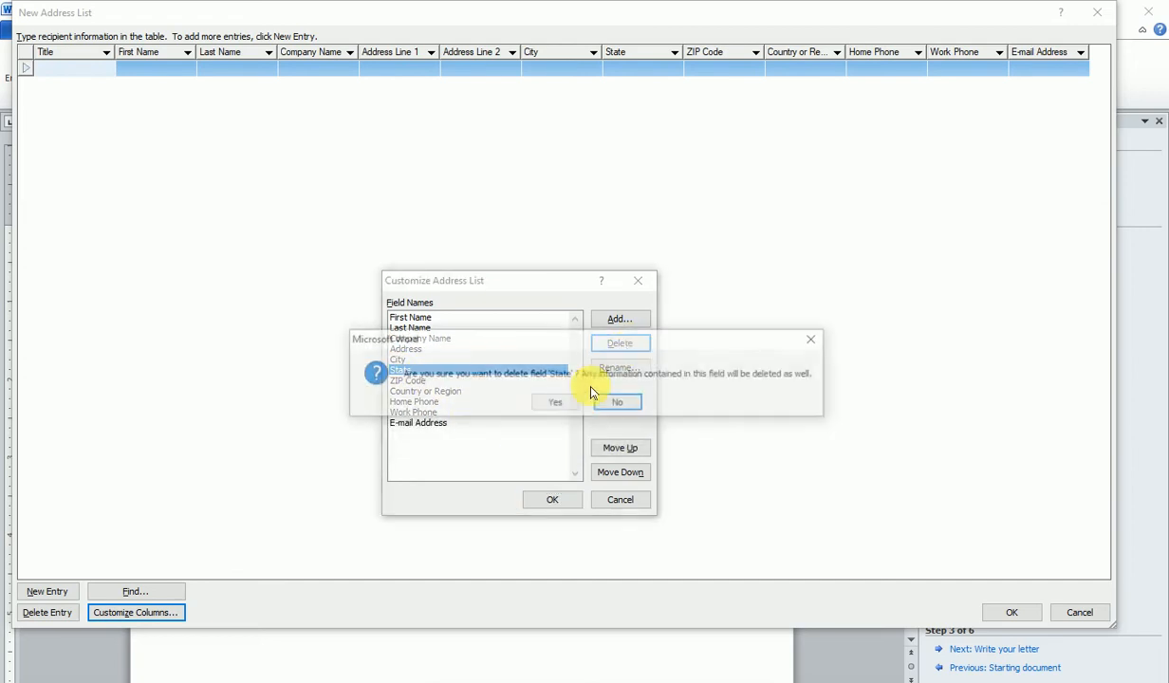
{"action": "left_click", "coordinate": [556, 403]}
{"action": "left_click", "coordinate": [408, 370]}
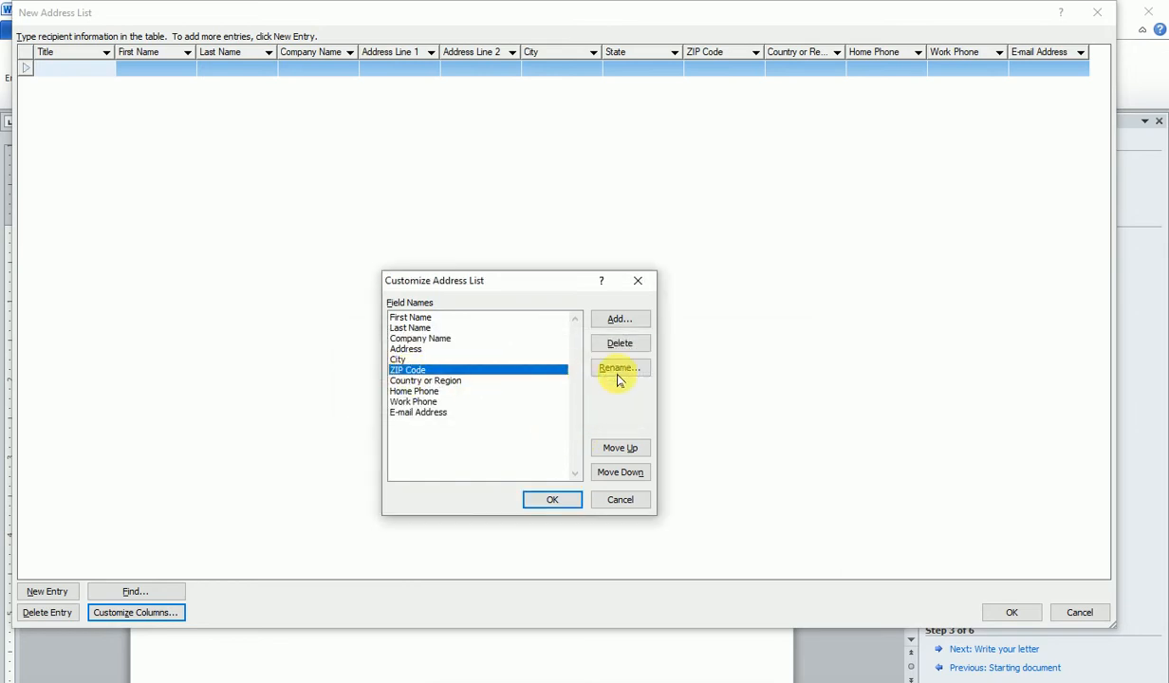
{"action": "left_click", "coordinate": [623, 346]}
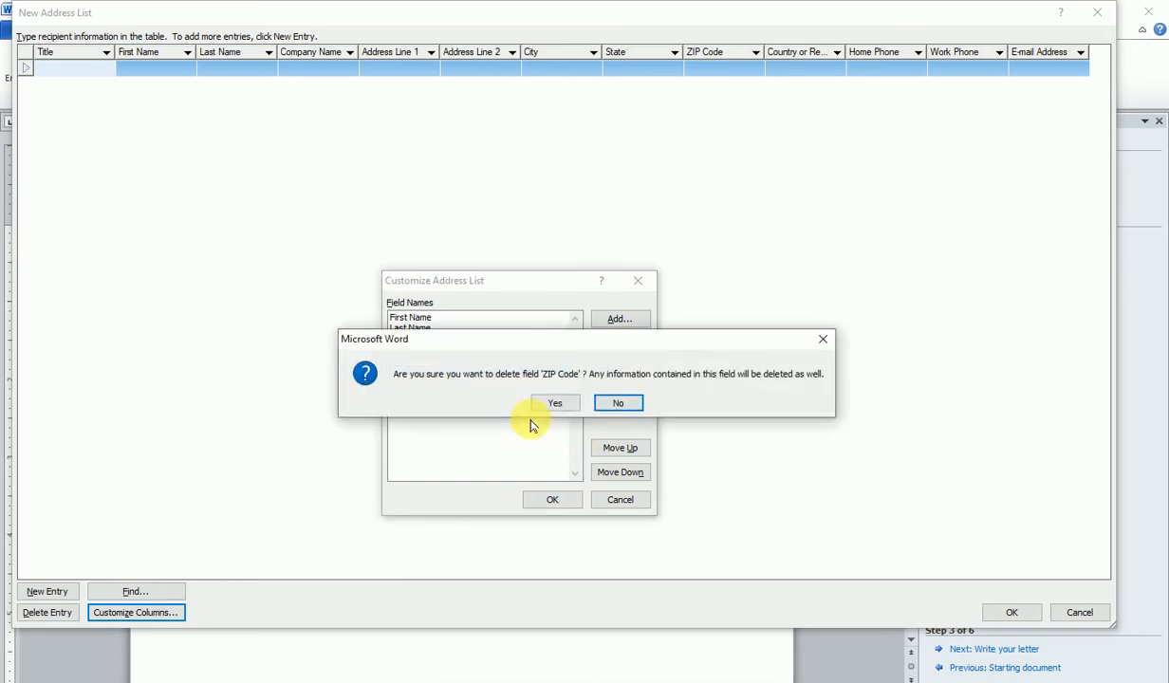
{"action": "left_click", "coordinate": [563, 403]}
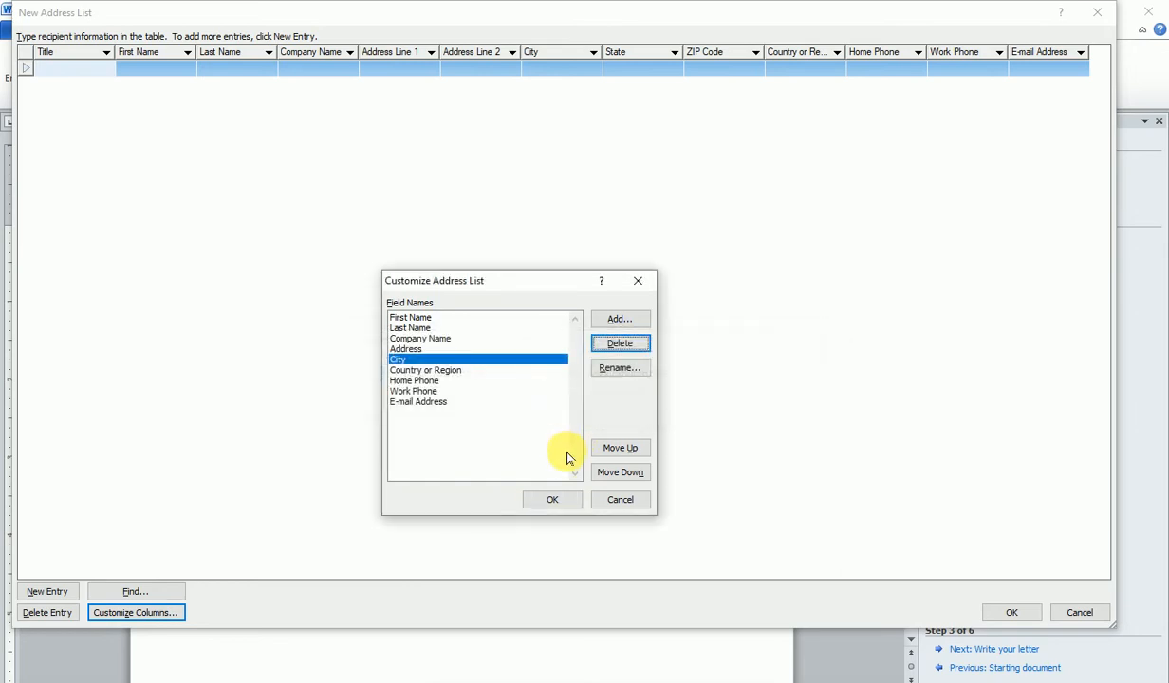
{"action": "left_click", "coordinate": [406, 390]}
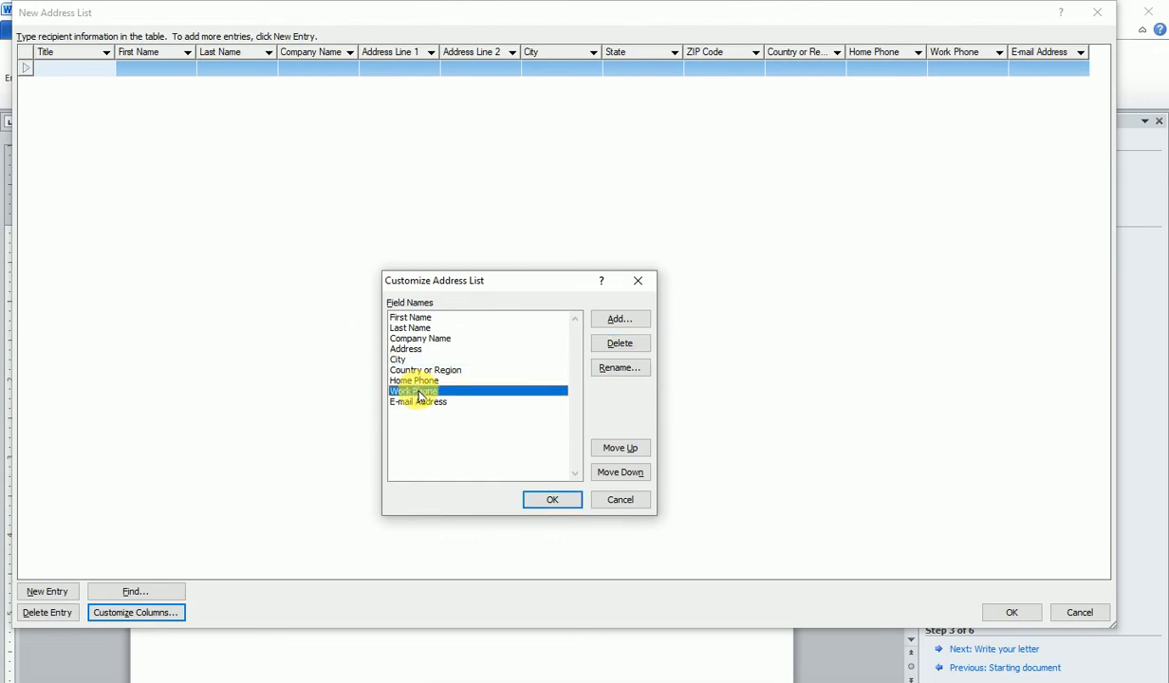
{"action": "left_click", "coordinate": [621, 343]}
{"action": "left_click", "coordinate": [543, 403]}
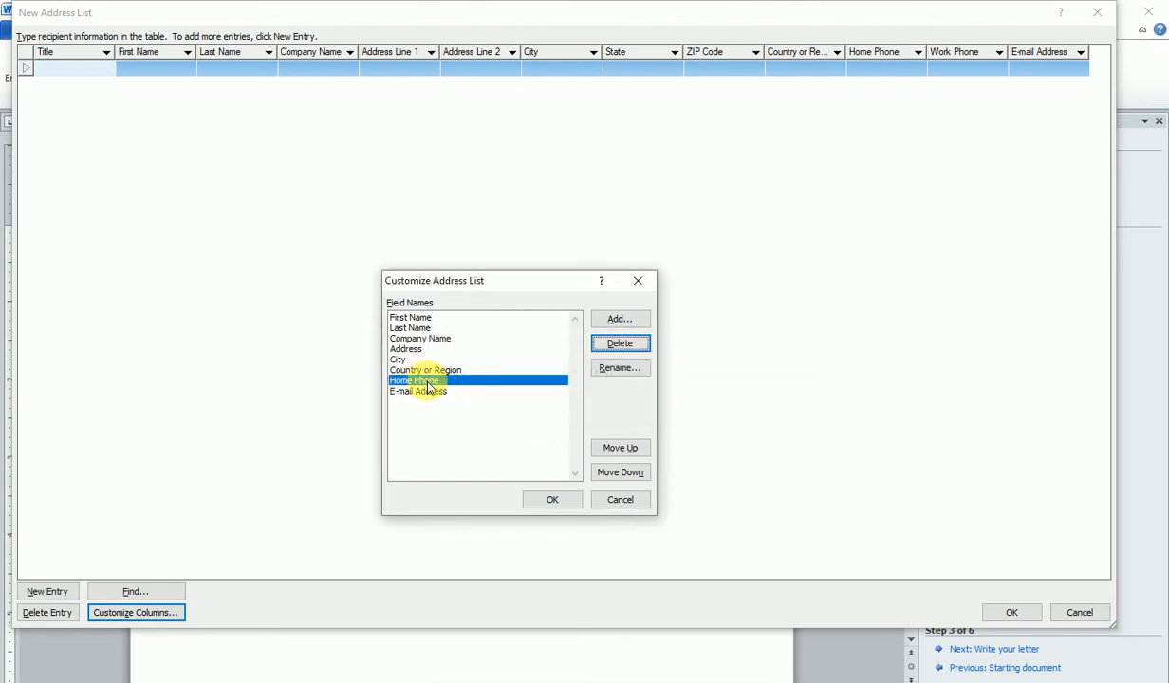
- Rename Home Phone to 'Mobile No' and apply the customized fields
{"action": "left_click", "coordinate": [619, 369]}
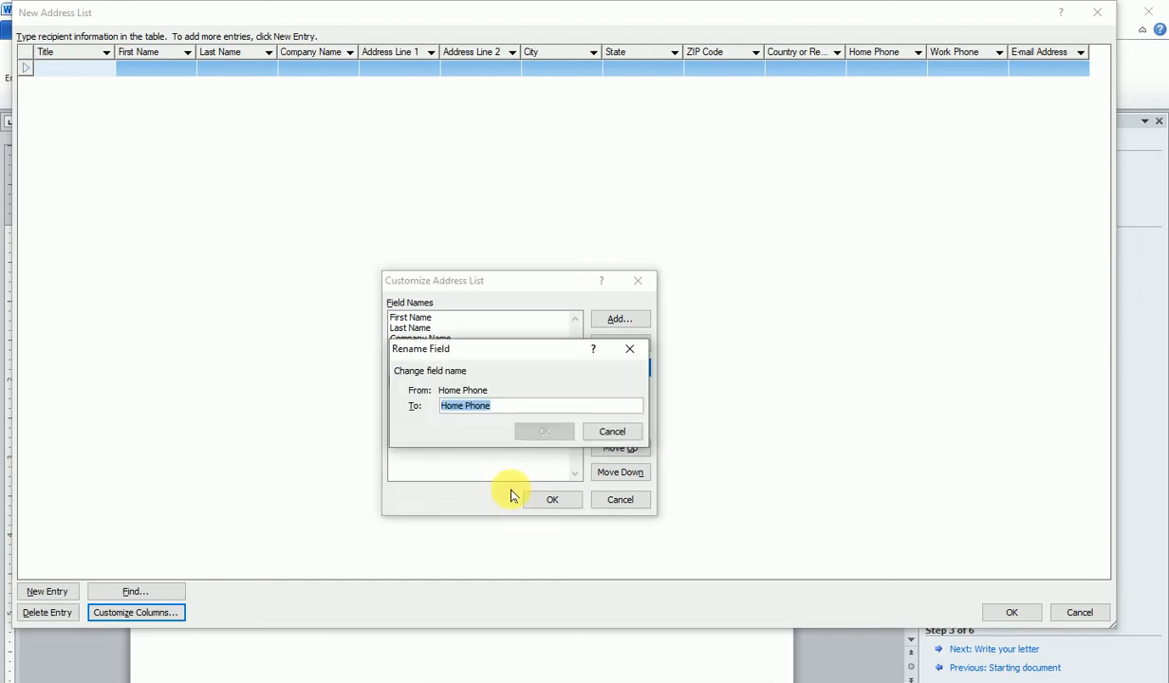
{"action": "type", "text": "mobile "}
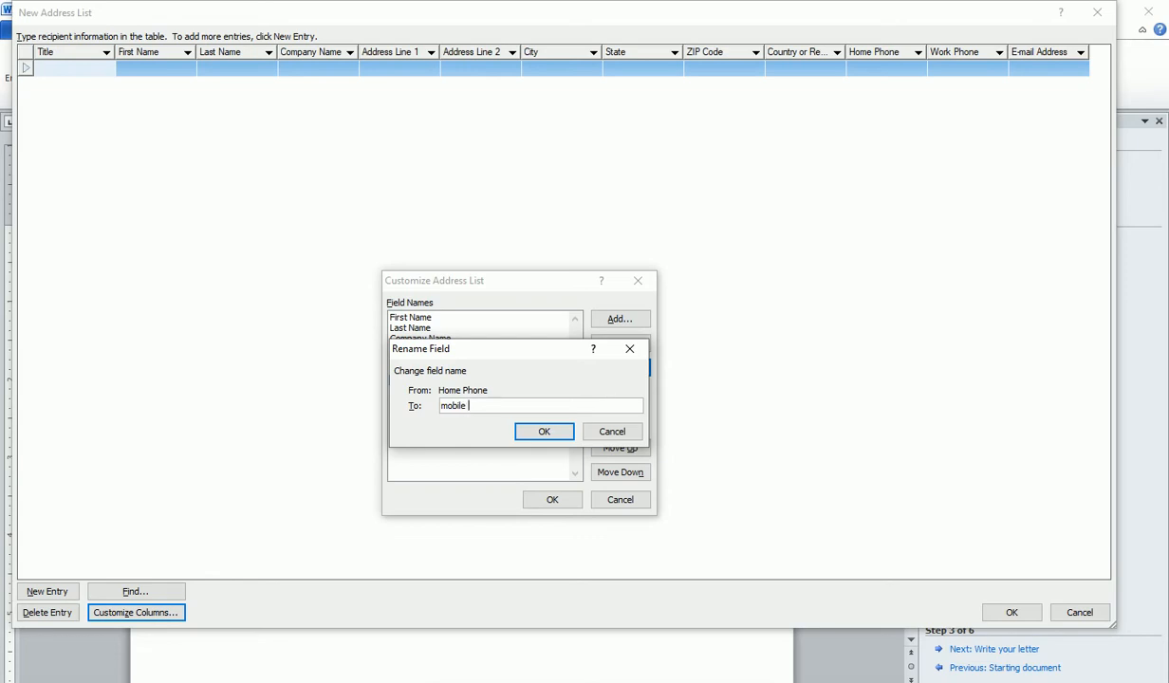
{"action": "type", "text": "No"}
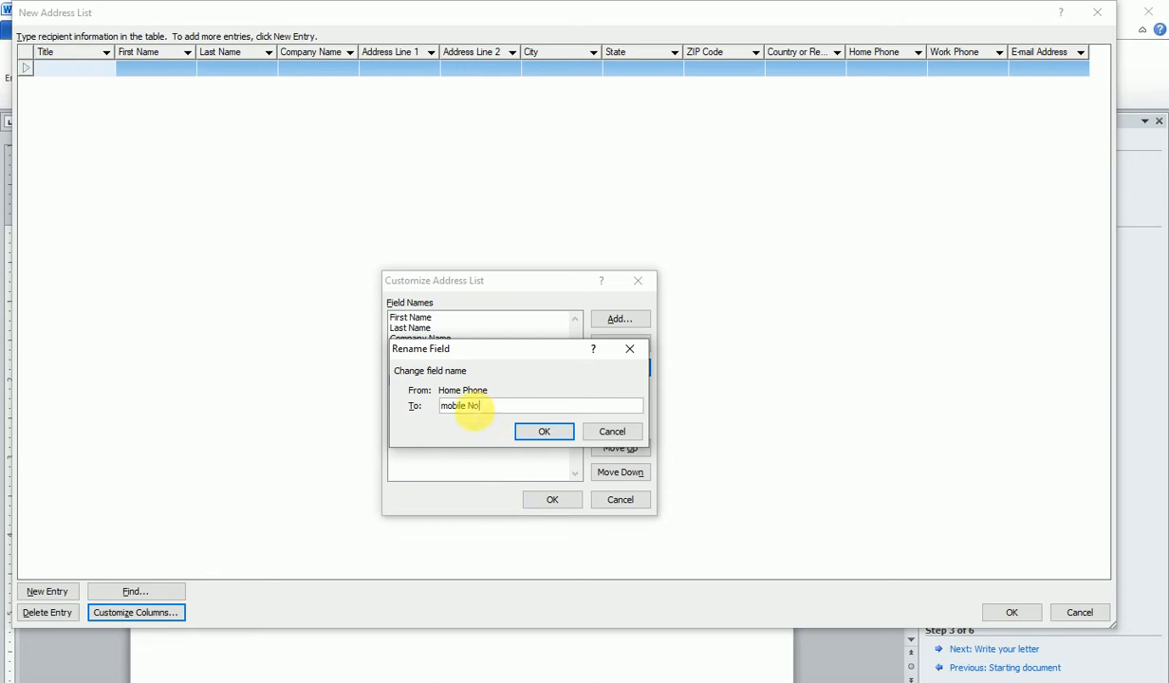
{"action": "key", "text": "Home"}
{"action": "key", "text": "Delete"}
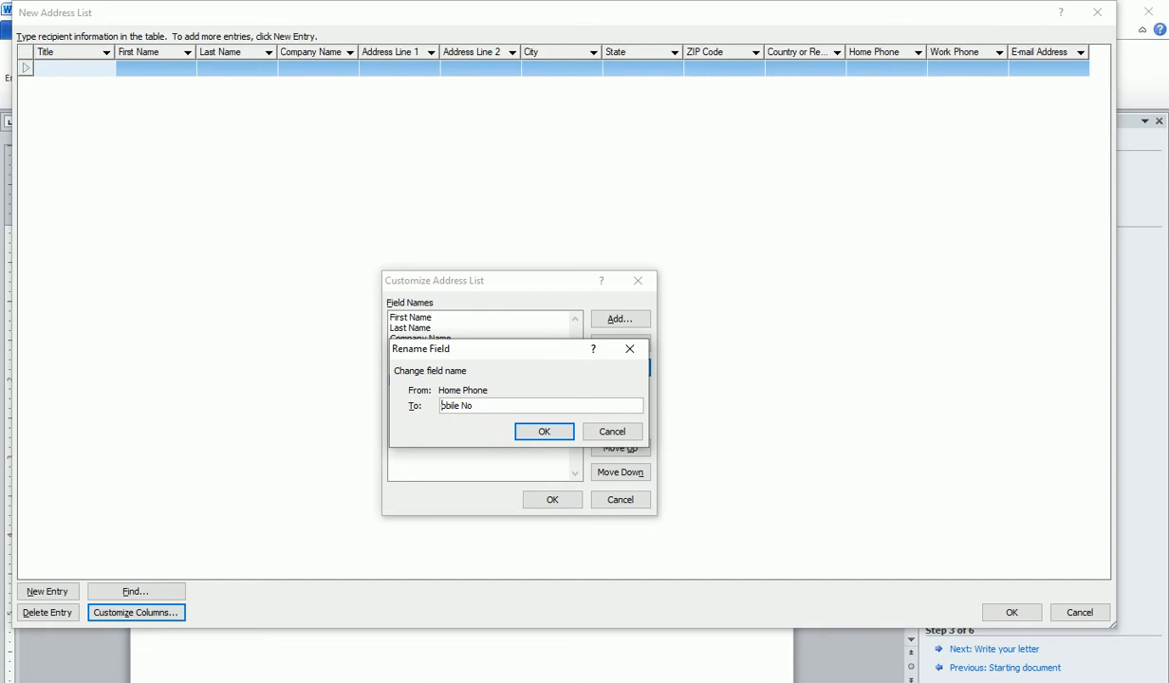
{"action": "type", "text": "M"}
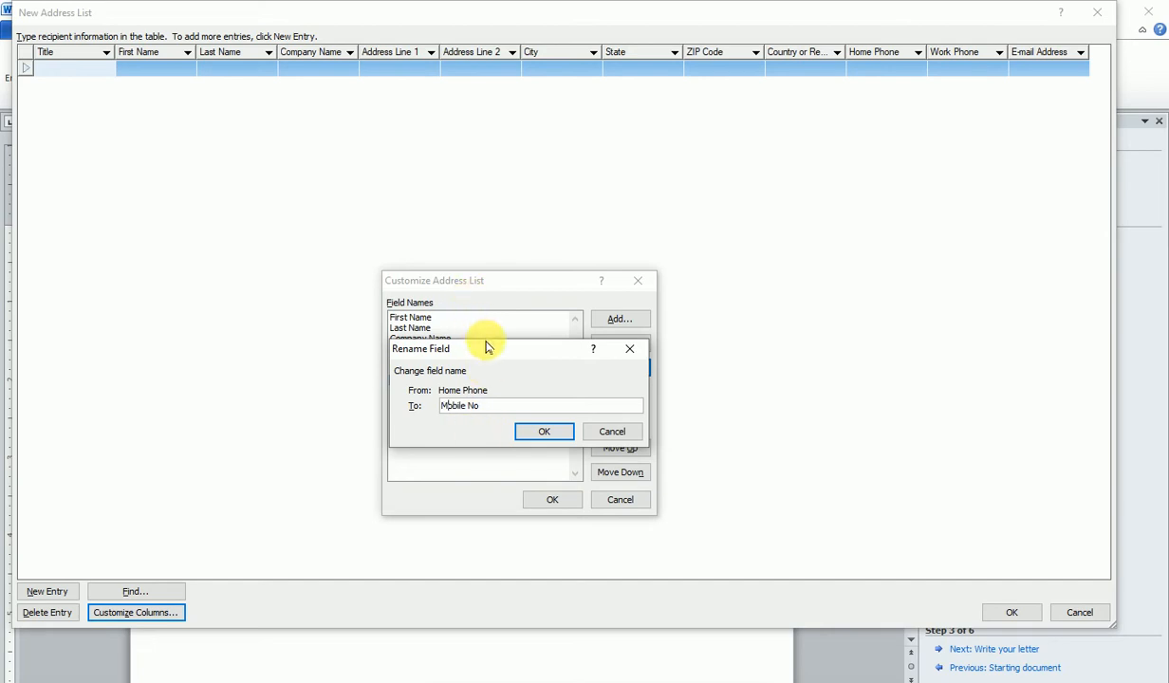
{"action": "left_click_drag", "start_coordinate": [485, 345], "coordinate": [586, 340]}
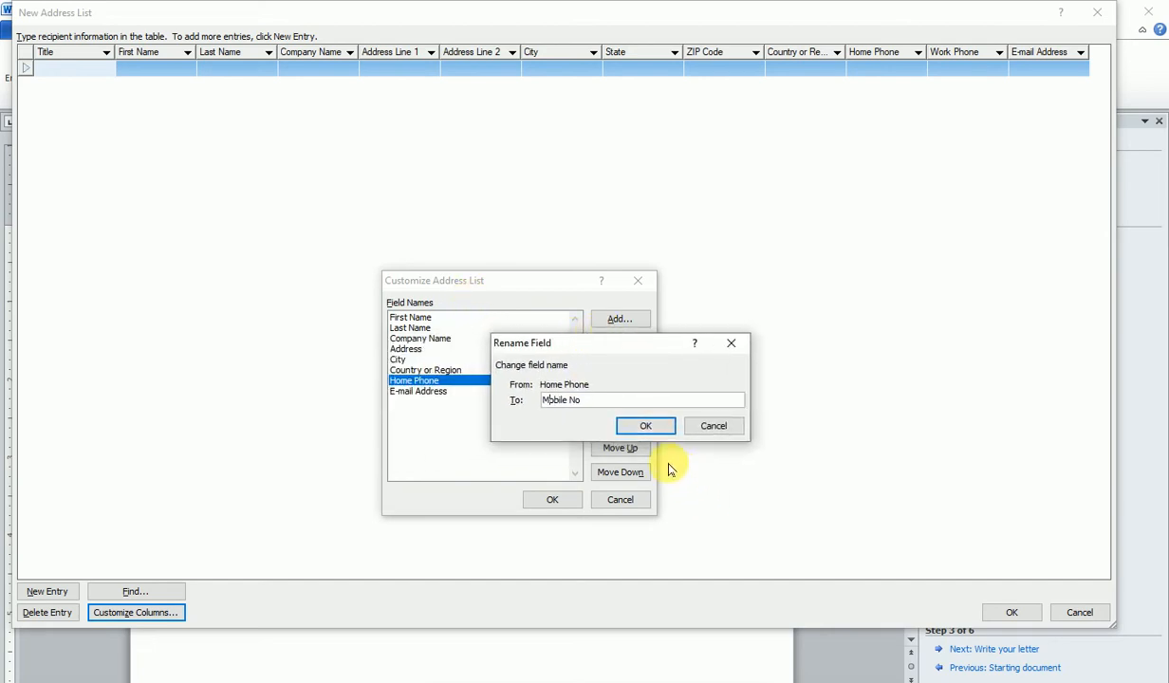
{"action": "left_click", "coordinate": [645, 427]}
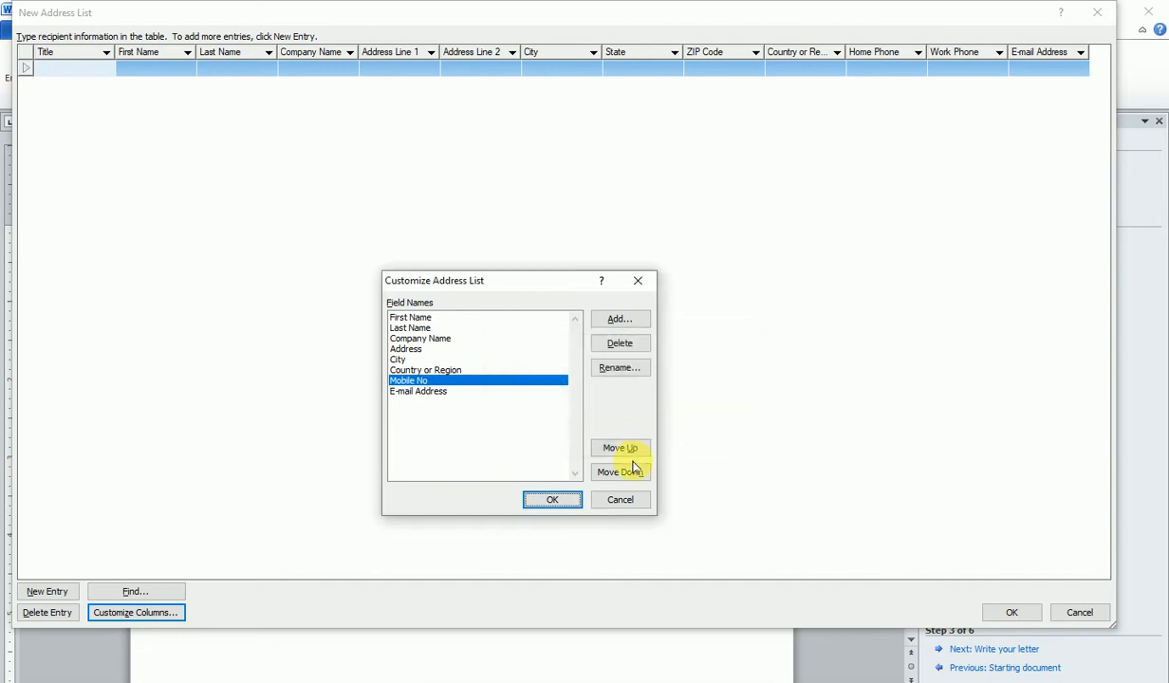
{"action": "left_click", "coordinate": [554, 500]}
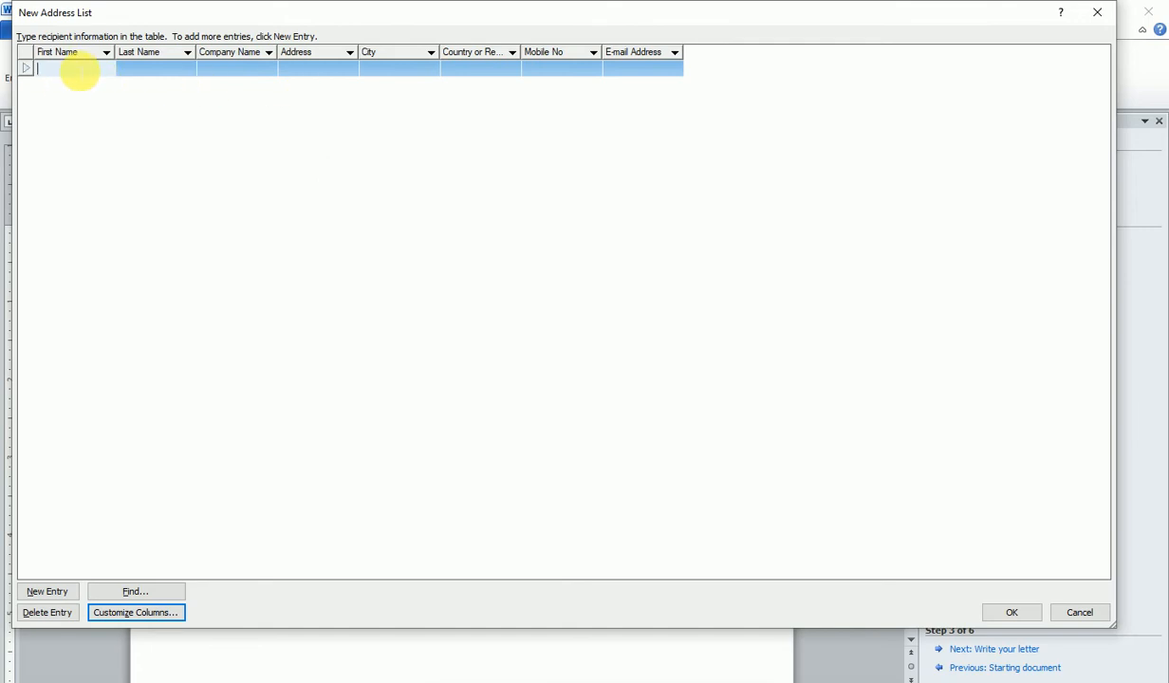
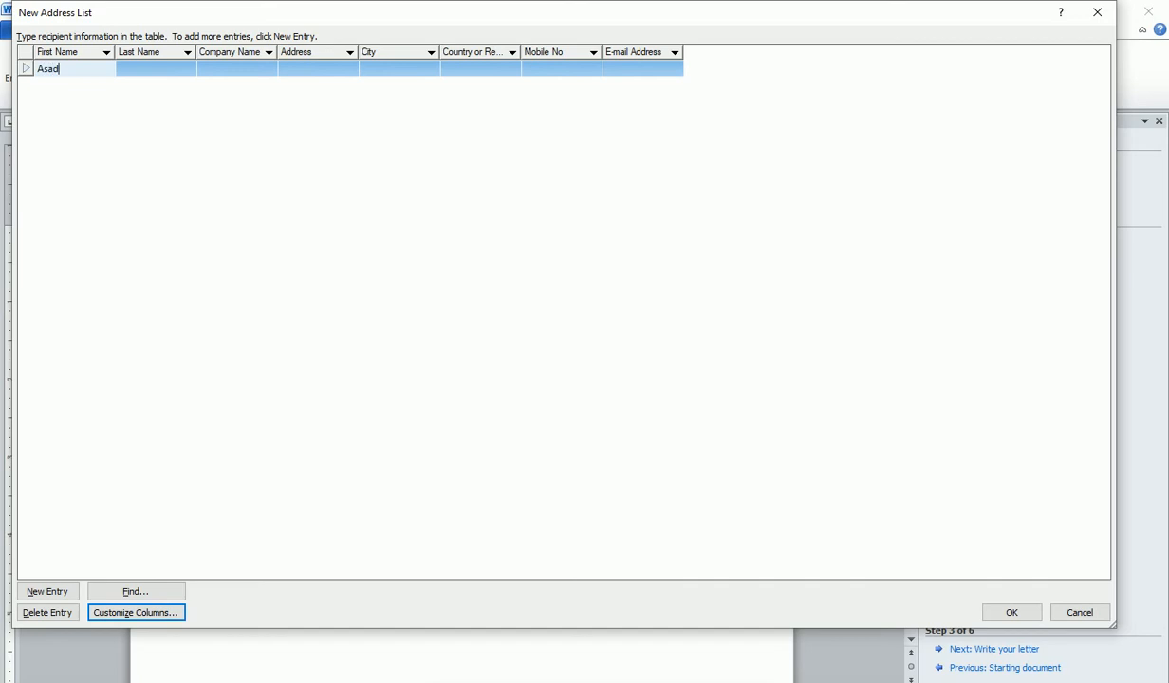
- Enter the first recipient's first and last name, company IFFFCO and street address
{"action": "key", "text": "Tab"}
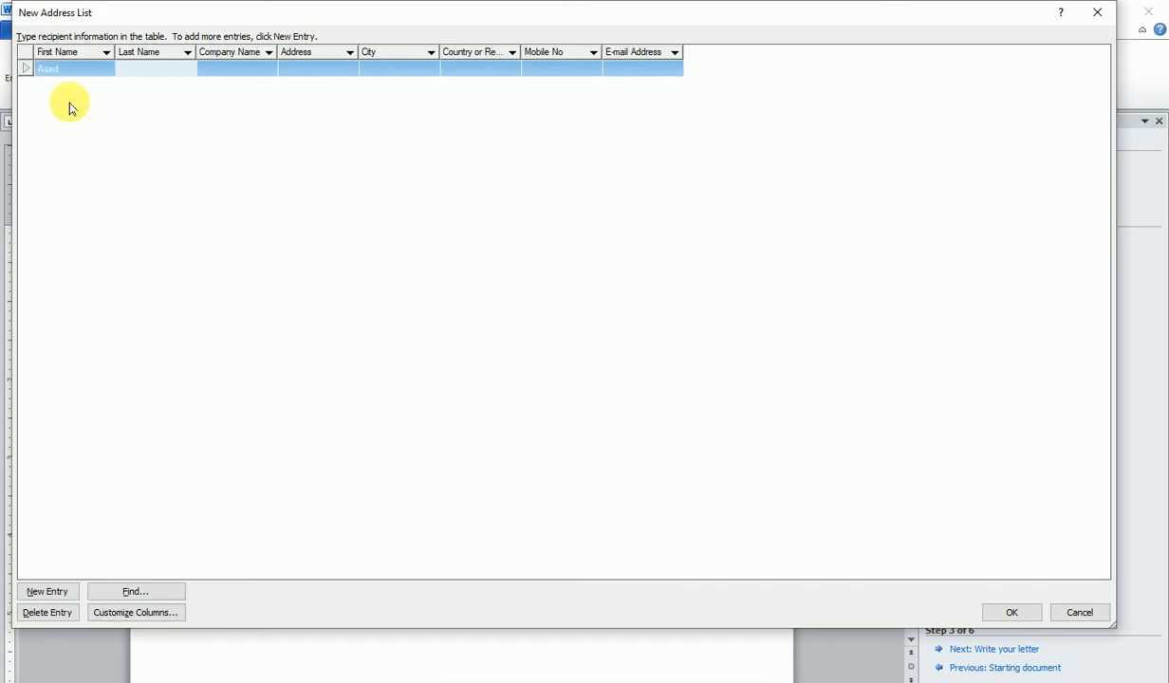
{"action": "key", "text": "Tab"}
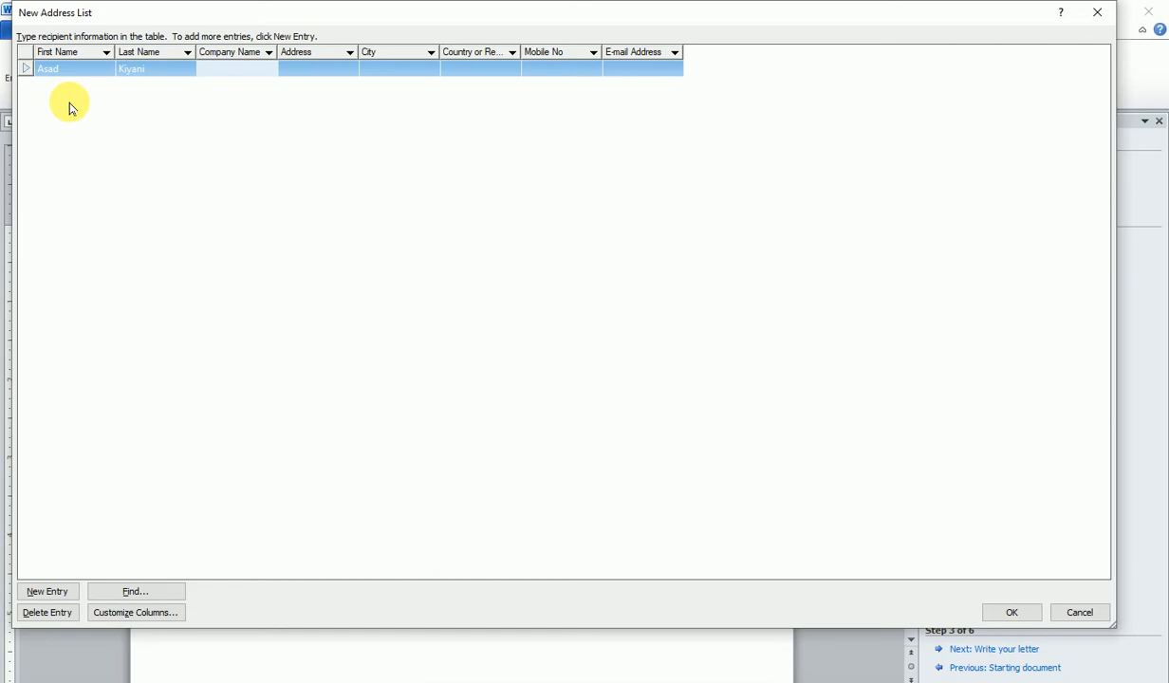
{"action": "type", "text": "I"}
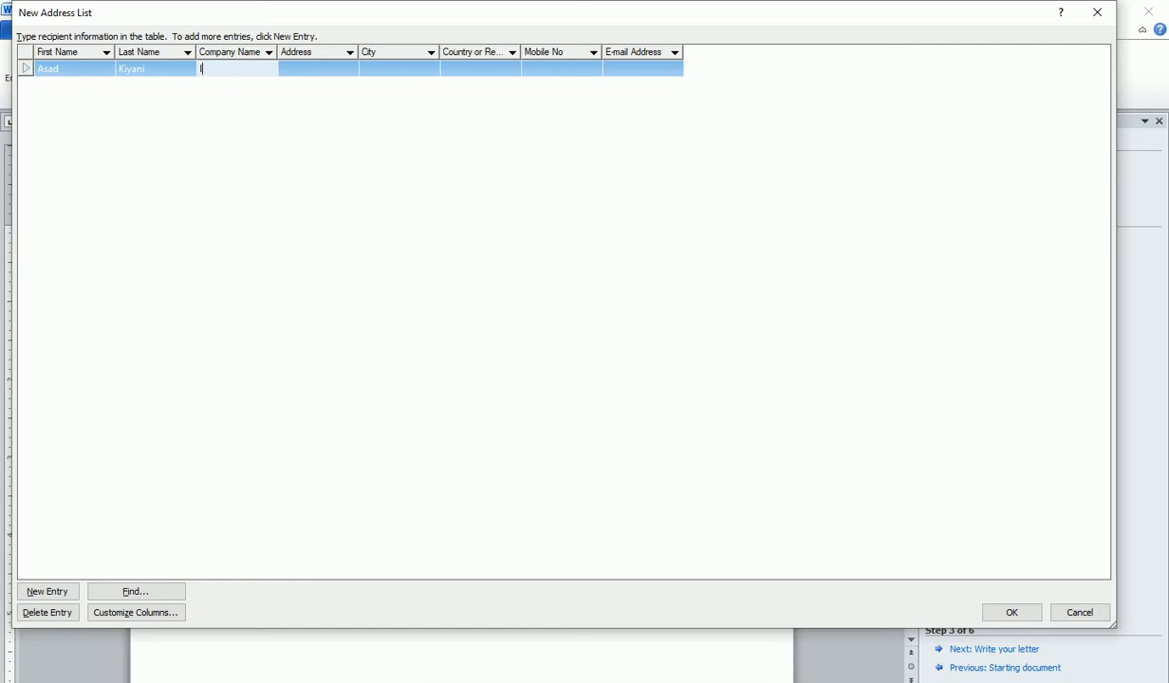
{"action": "type", "text": "FFFCO"}
{"action": "key", "text": "Tab"}
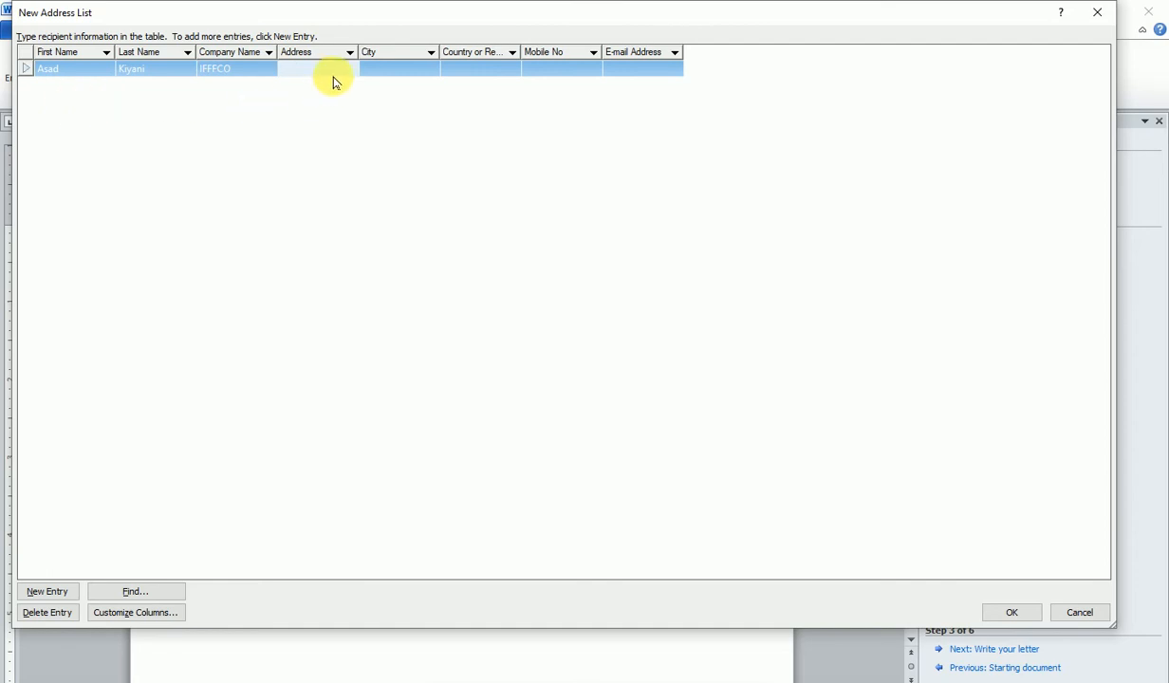
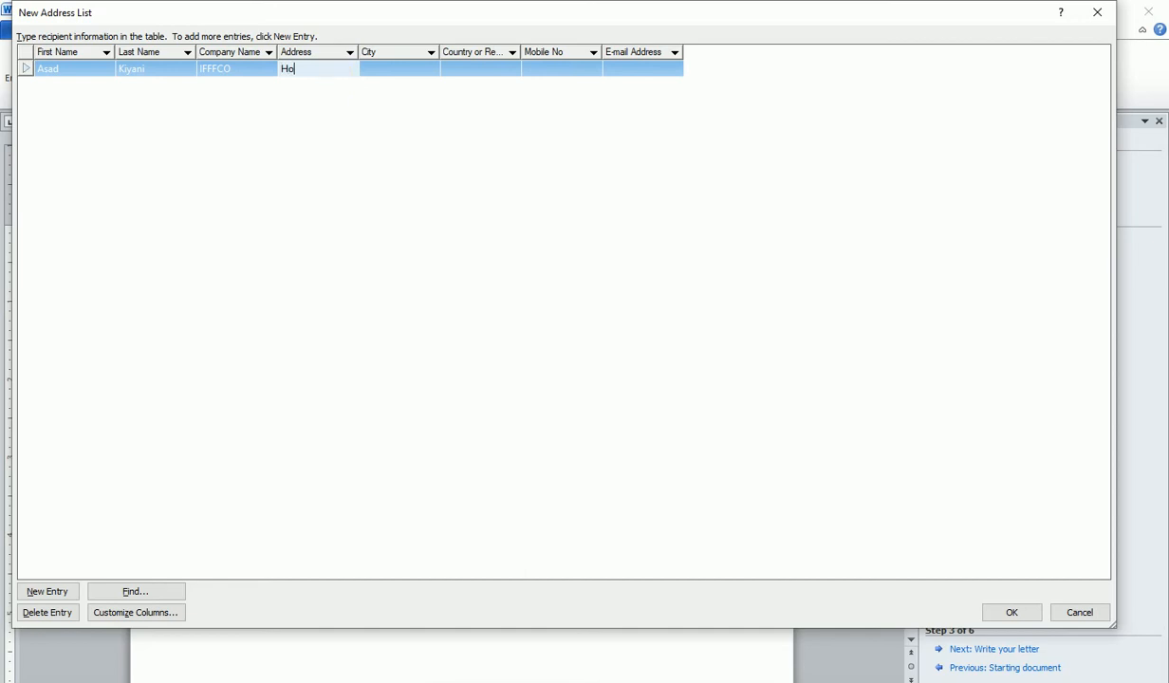
{"action": "key", "text": "Tab"}
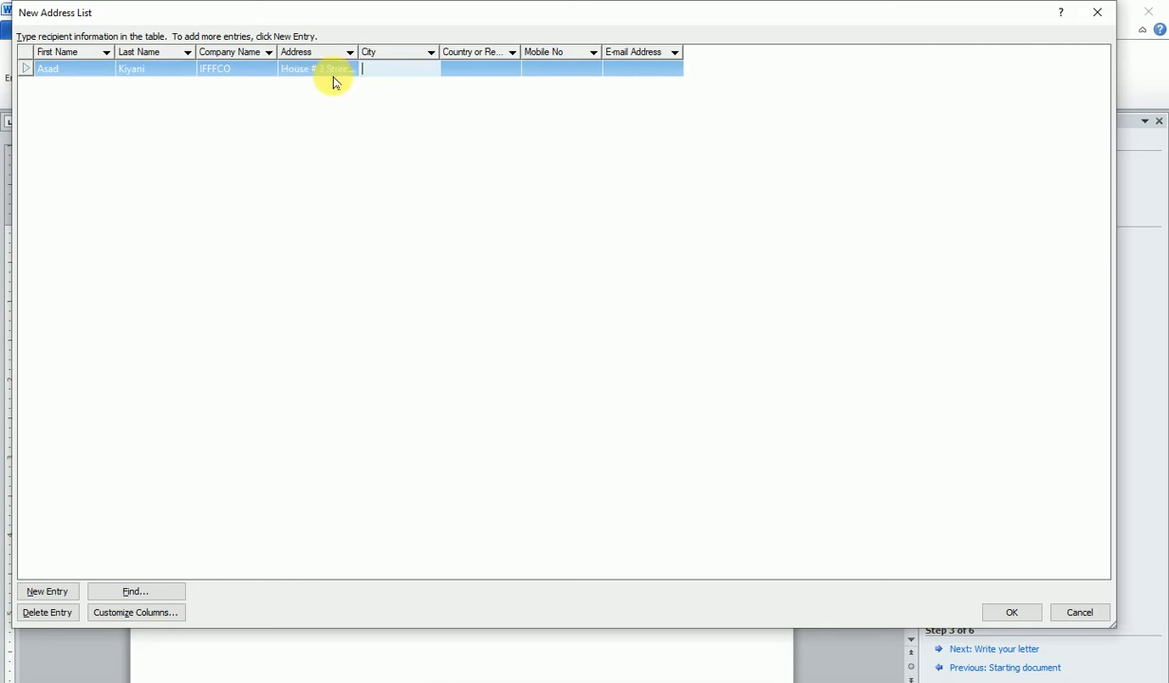
- Add city Rawalpindi, country Pakistan, mobile number and e-mail, then type the second recipient's first name
{"action": "type", "text": "Rawal"}
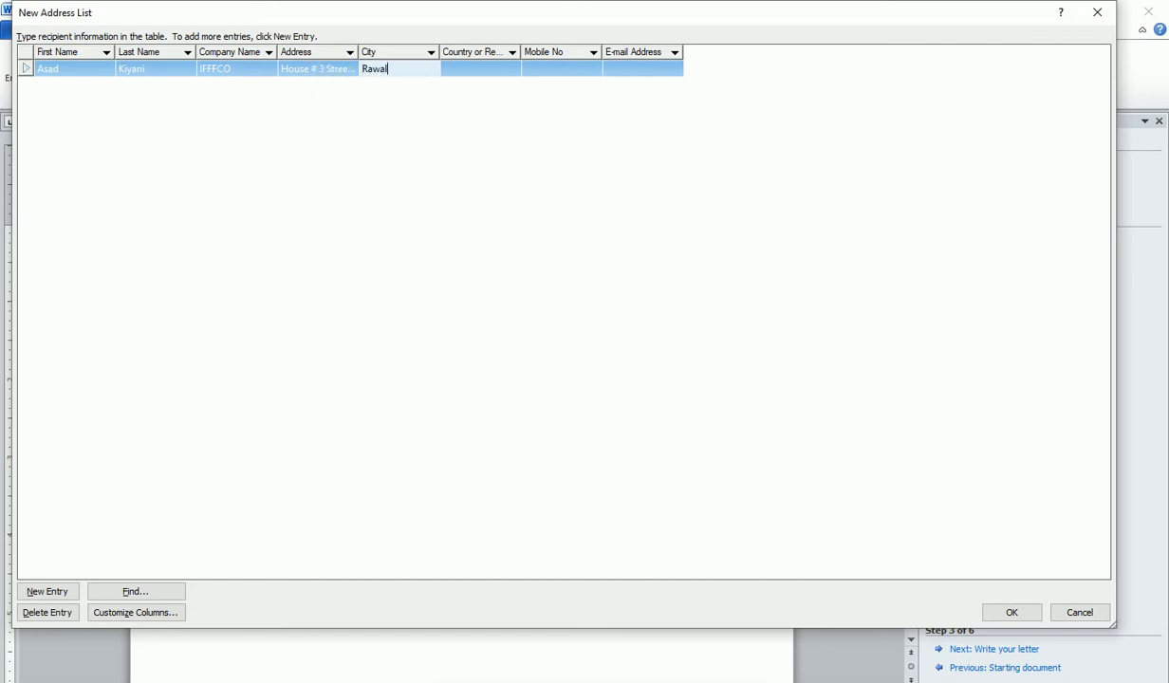
{"action": "type", "text": "pindiq"}
{"action": "key", "text": "BackSpace"}
{"action": "key", "text": "Tab"}
{"action": "type", "text": "Pakistan"}
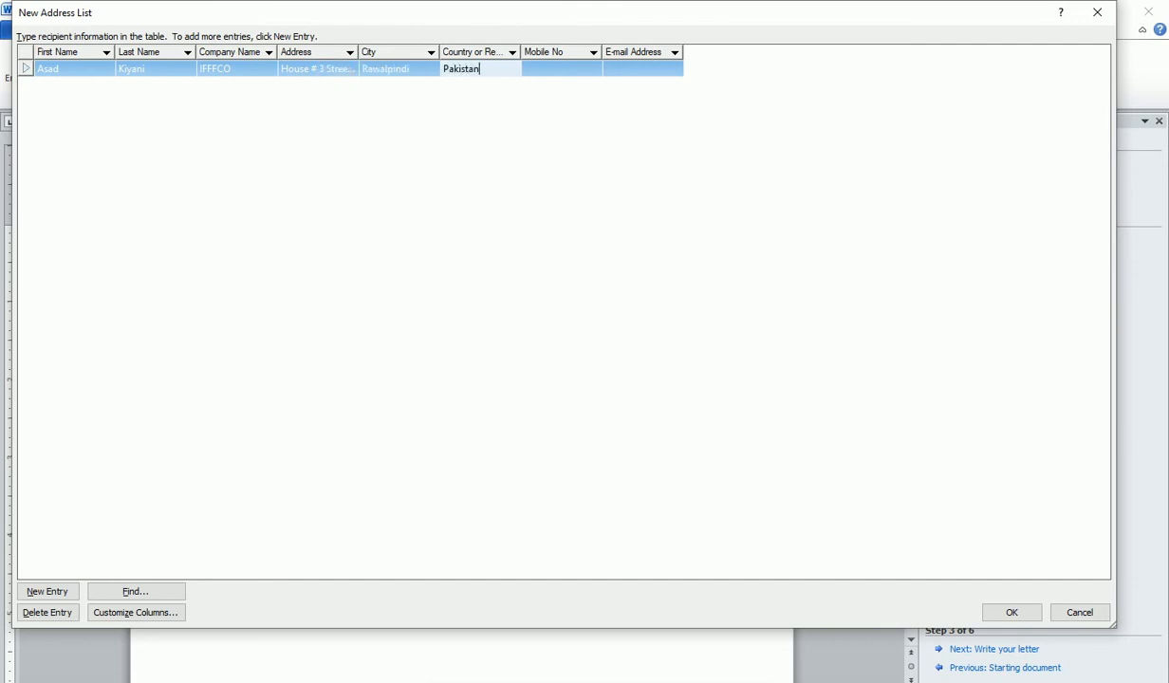
{"action": "key", "text": "Tab"}
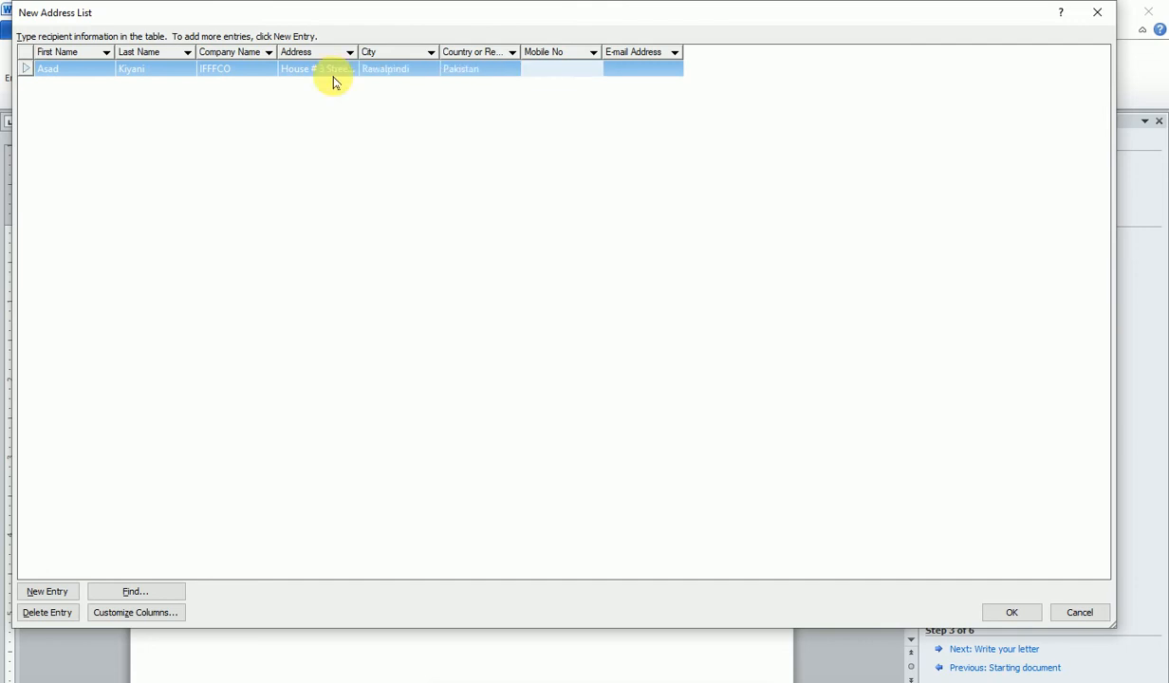
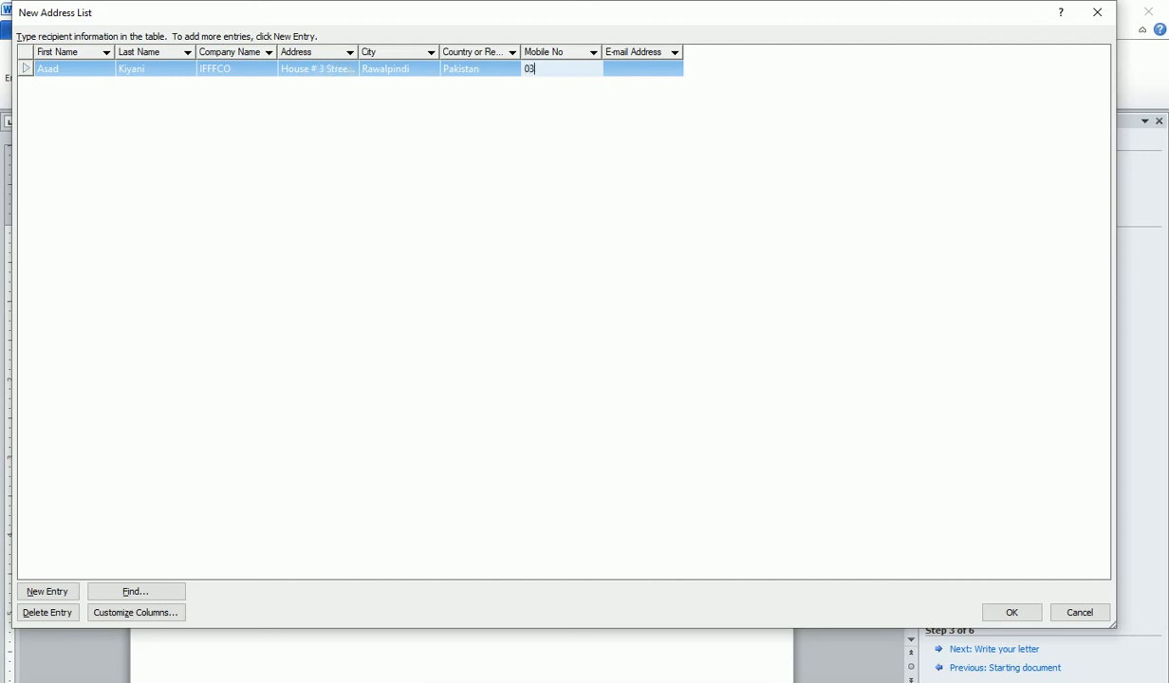
{"action": "key", "text": "Tab"}
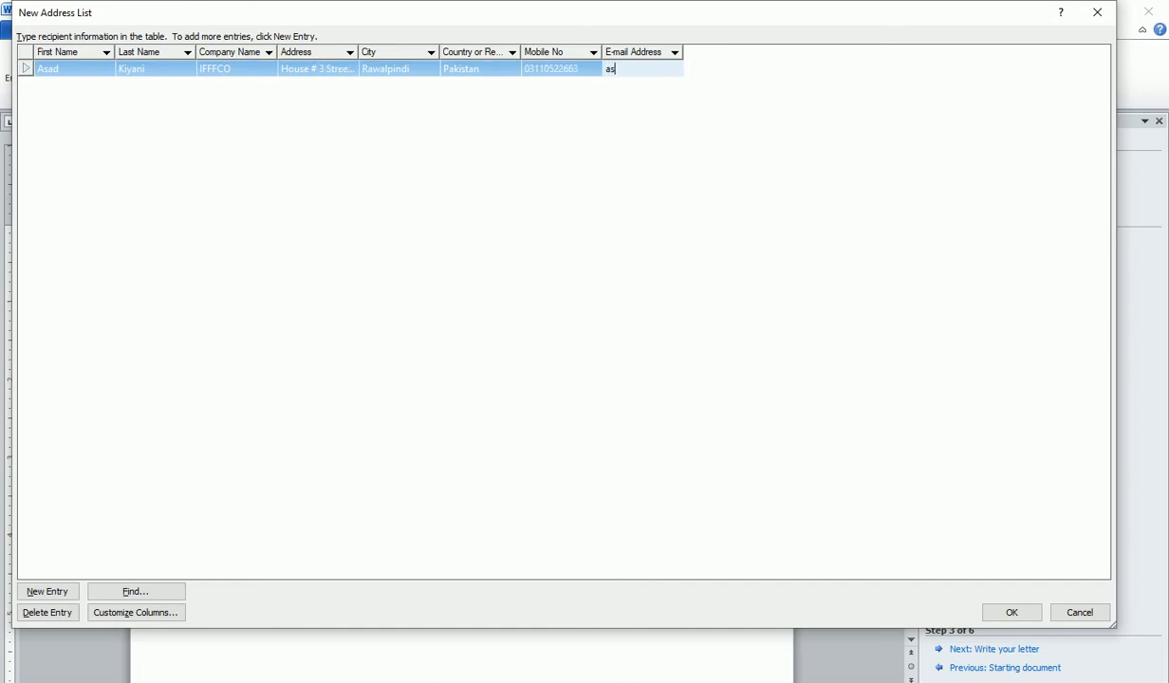
{"action": "key", "text": "Tab"}
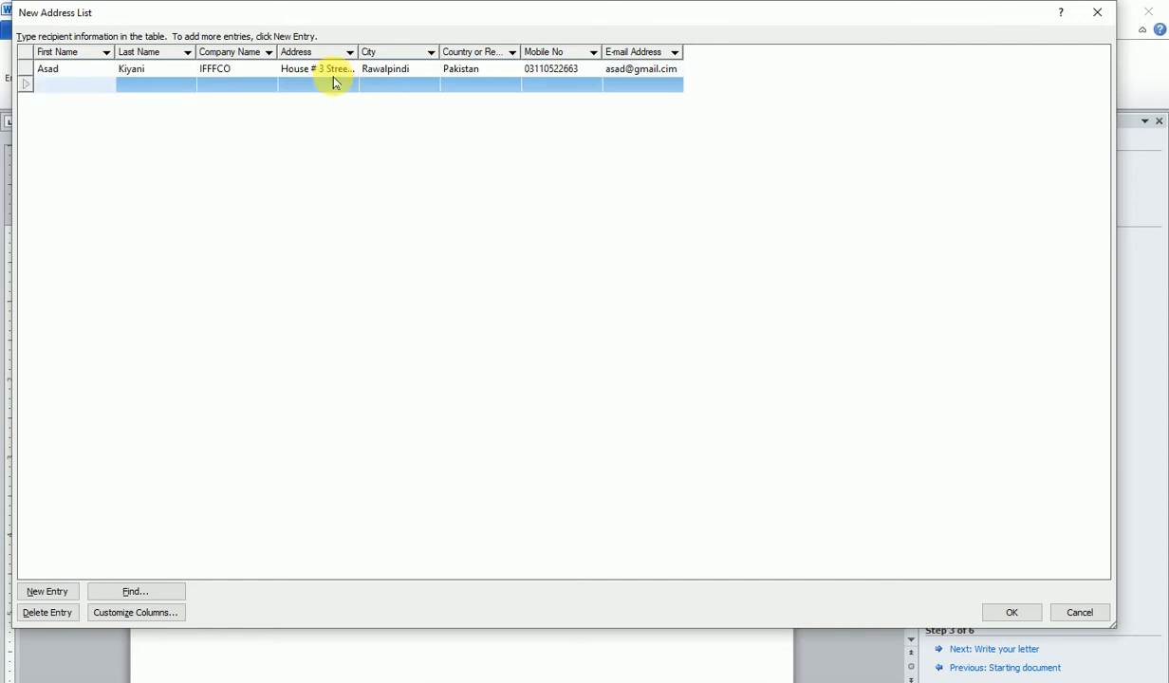
- Enter the second recipient's last name, company NICS and address
{"action": "key", "text": "Tab"}
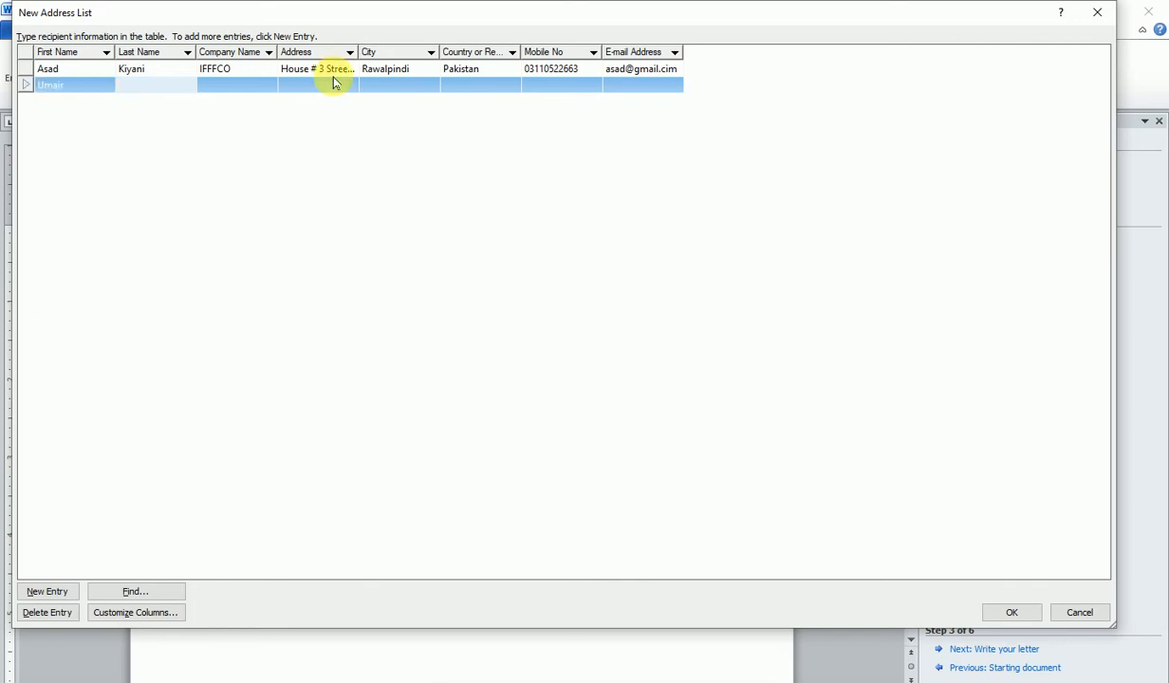
{"action": "key", "text": "Tab"}
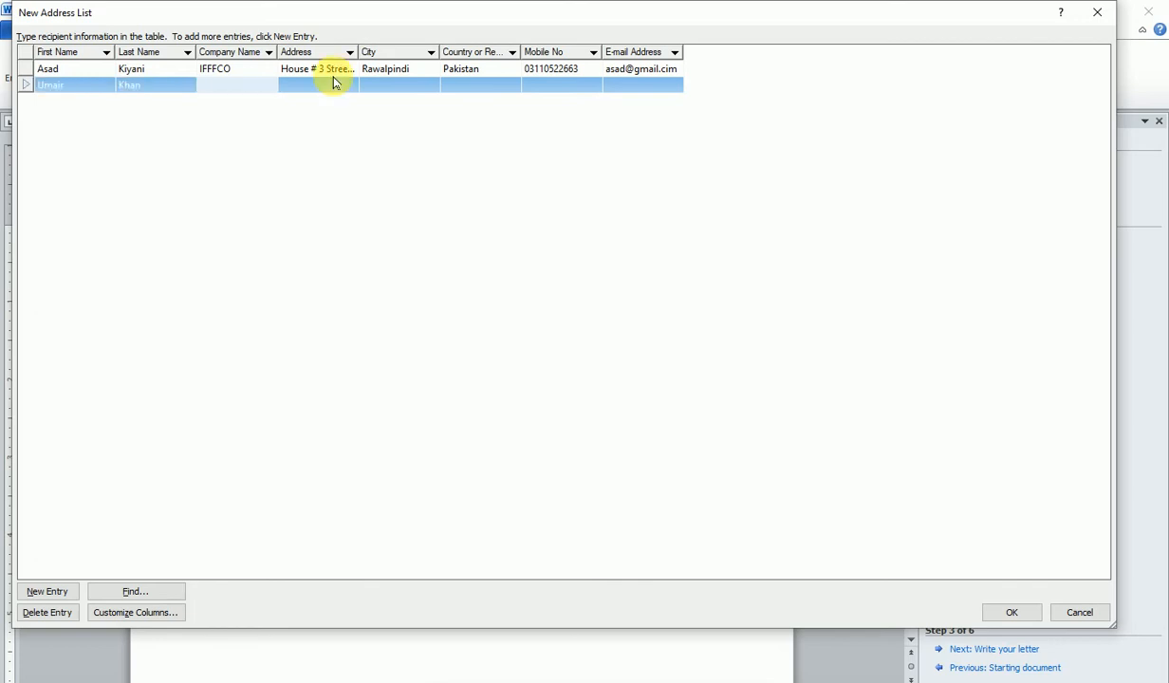
{"action": "type", "text": "NICS"}
{"action": "key", "text": "Tab"}
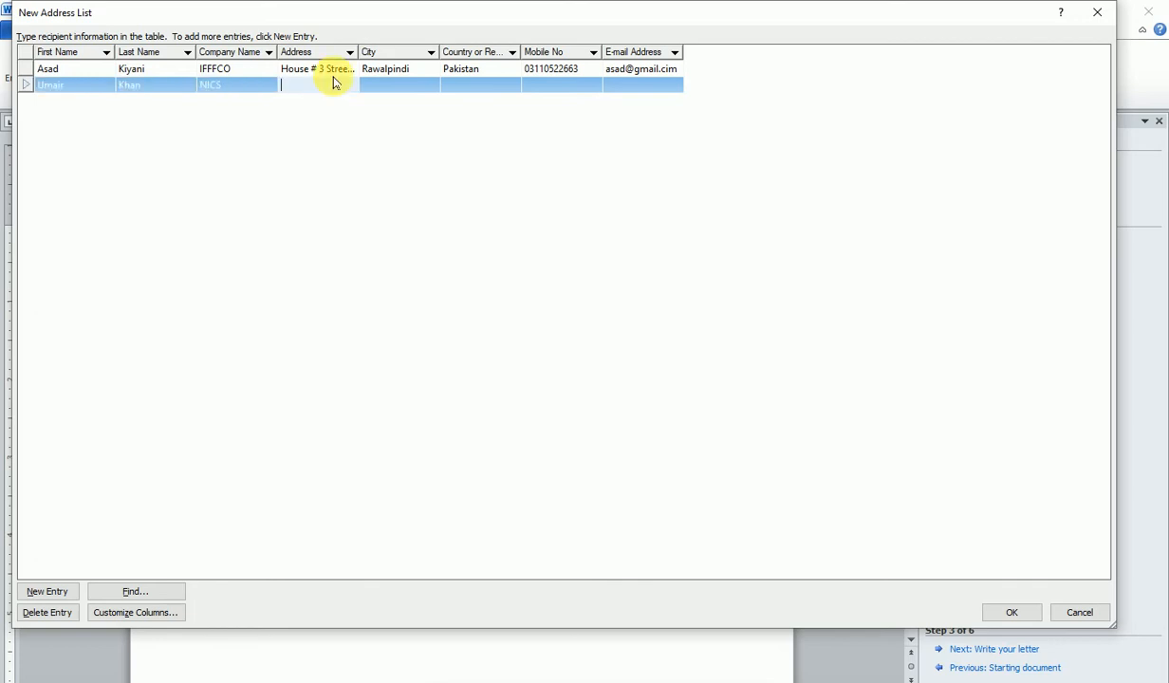
{"action": "type", "text": "sakj asg sadgh"}
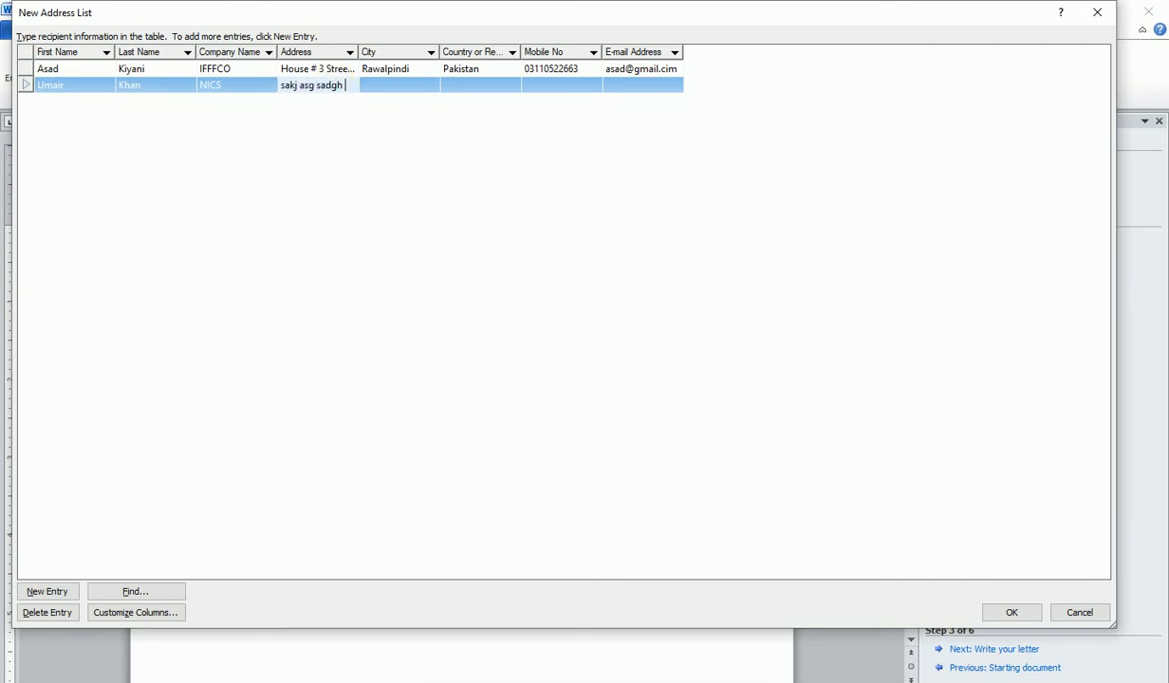
- Fill in city Lahore, country Pakistan, mobile number and e-mail, then start a third row
{"action": "key", "text": "Tab"}
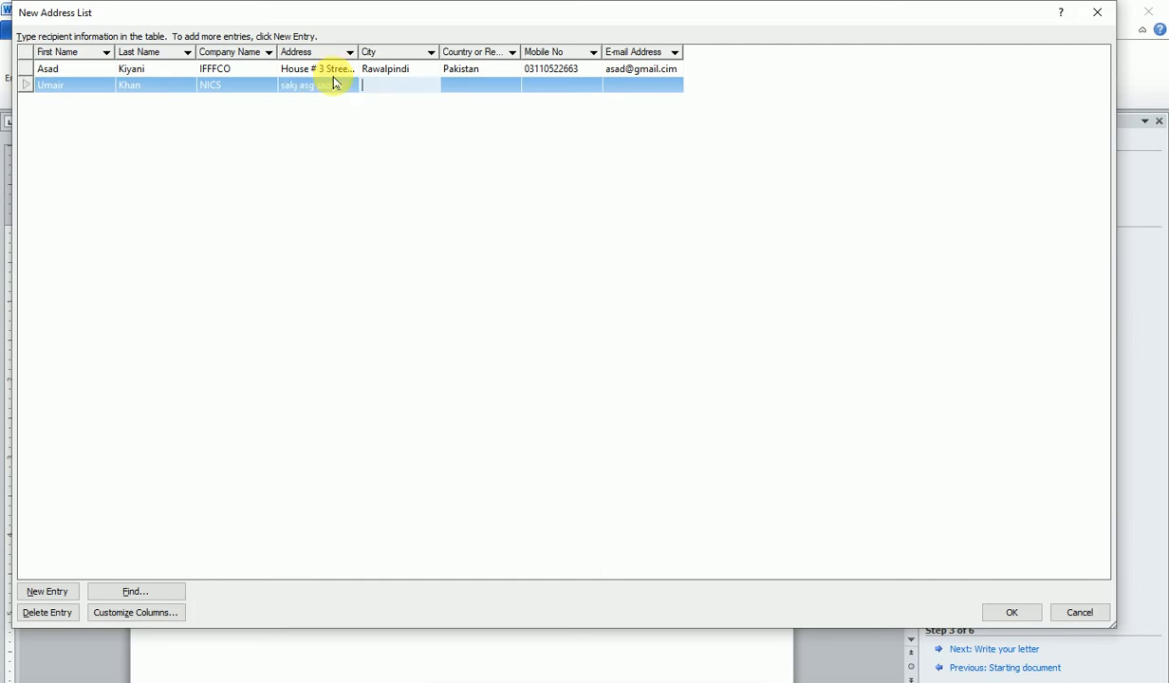
{"action": "type", "text": "Lahore"}
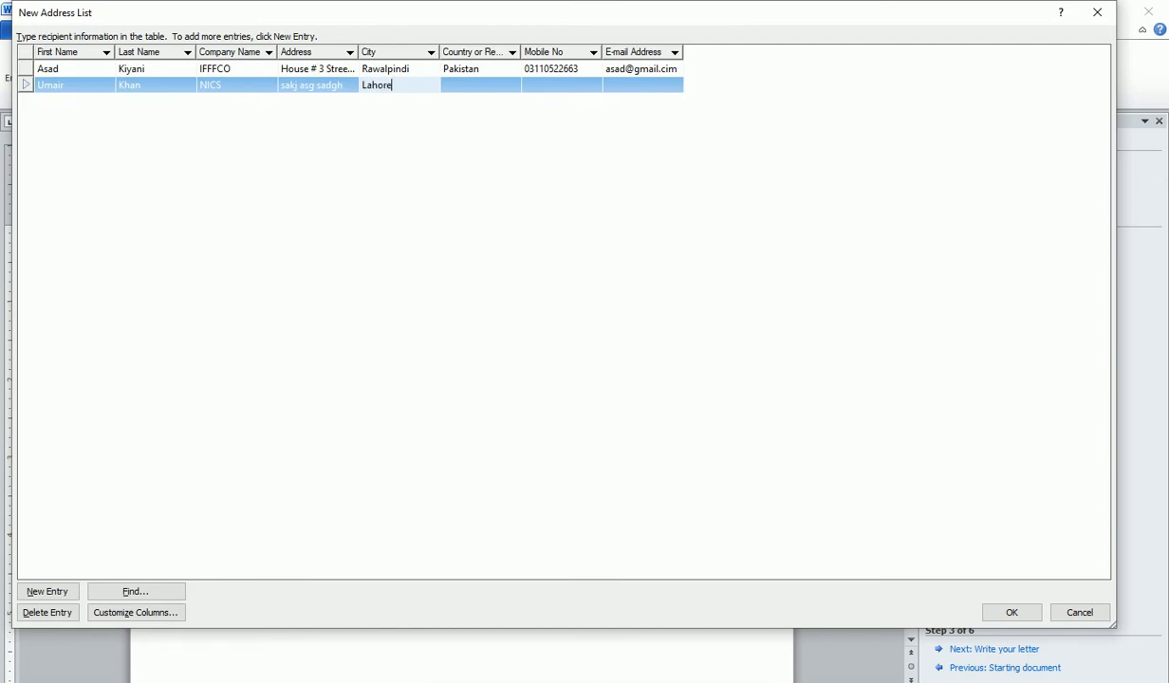
{"action": "key", "text": "Tab"}
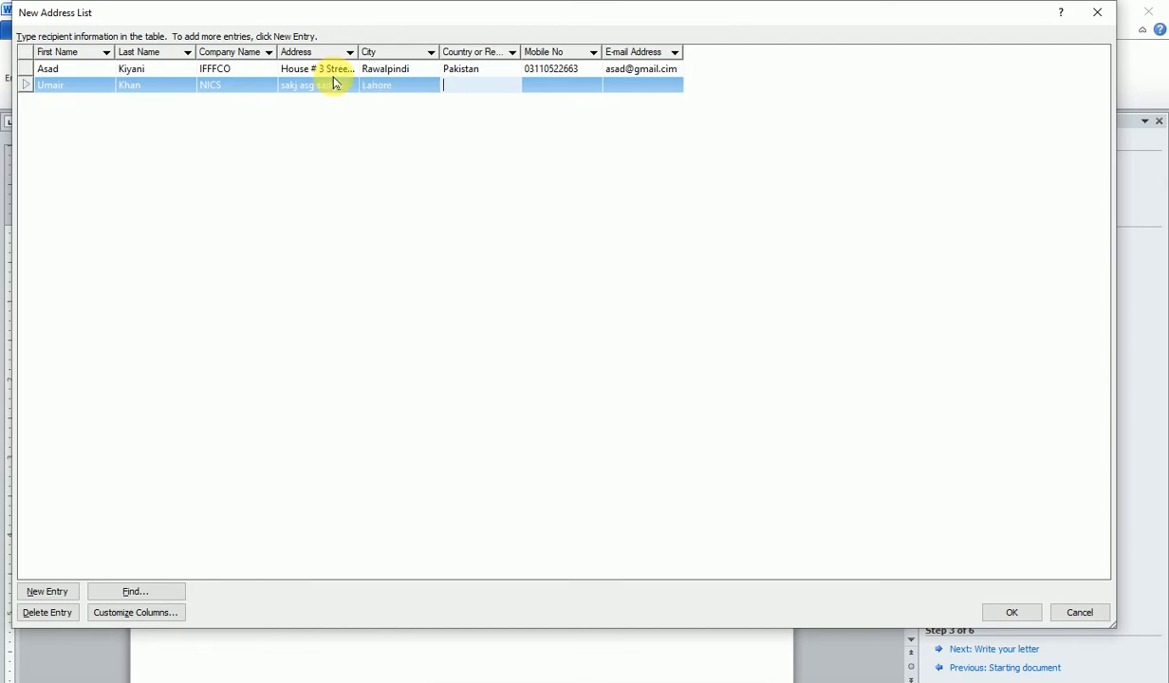
{"action": "type", "text": "Pakistan"}
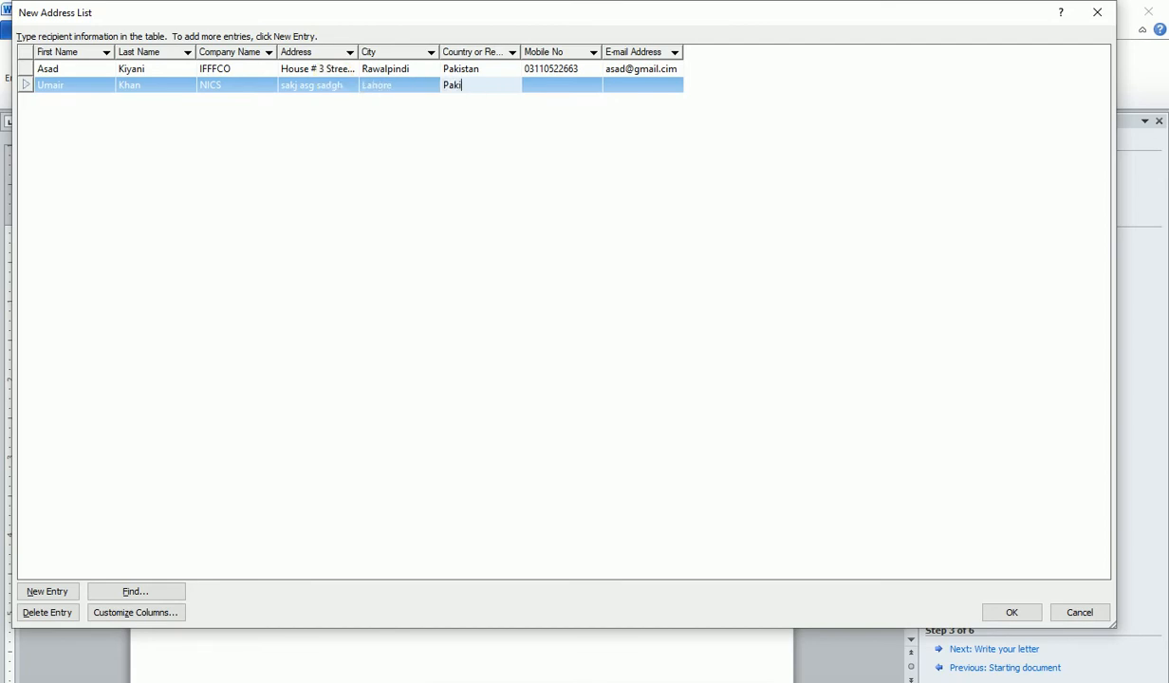
{"action": "key", "text": "Tab"}
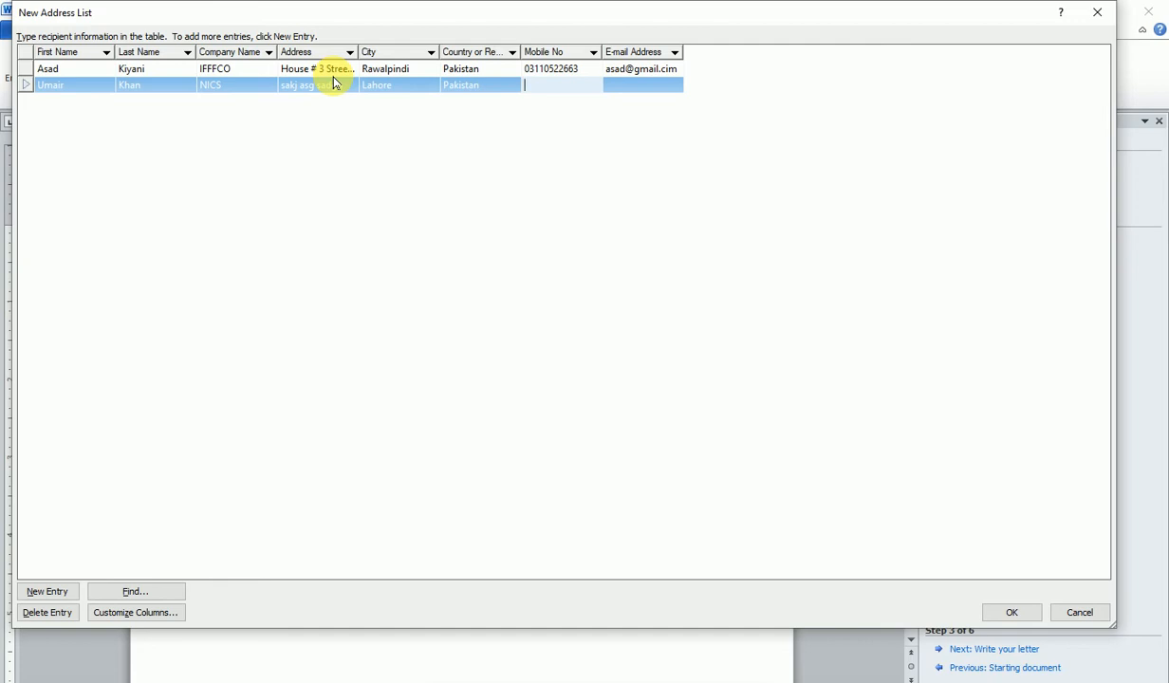
{"action": "key", "text": "Tab"}
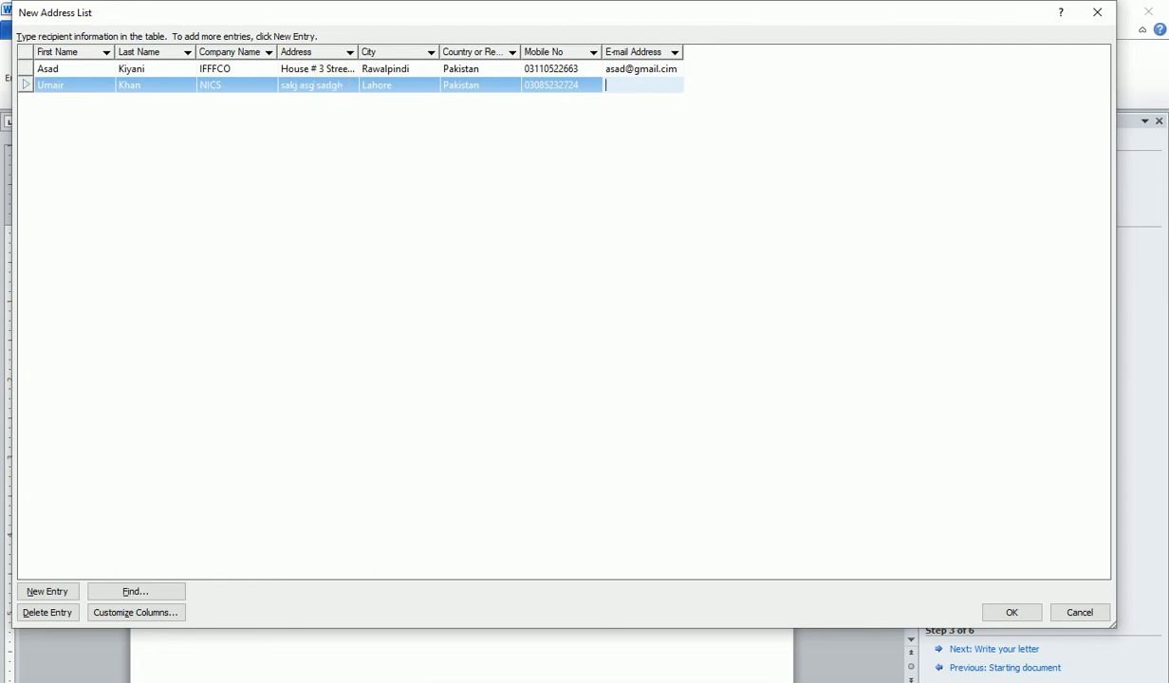
{"action": "key", "text": "Tab"}
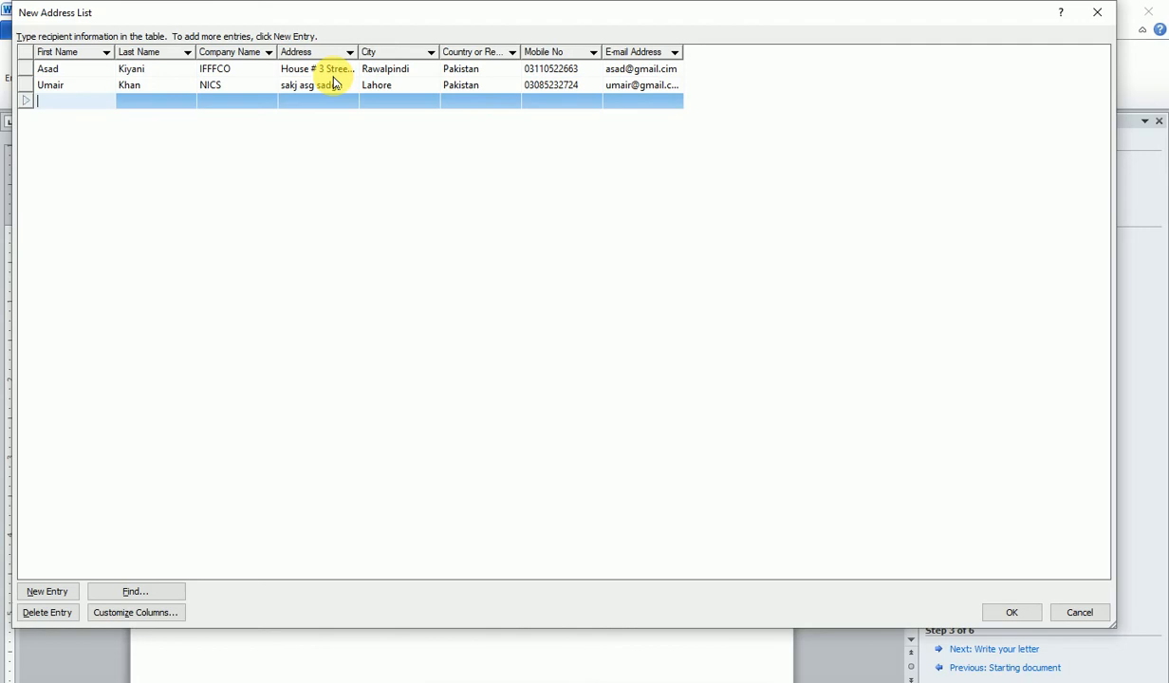
- Enter the third recipient's first and last name, company Pvt. and address
{"action": "type", "text": "b"}
{"action": "key", "text": "BackSpace"}
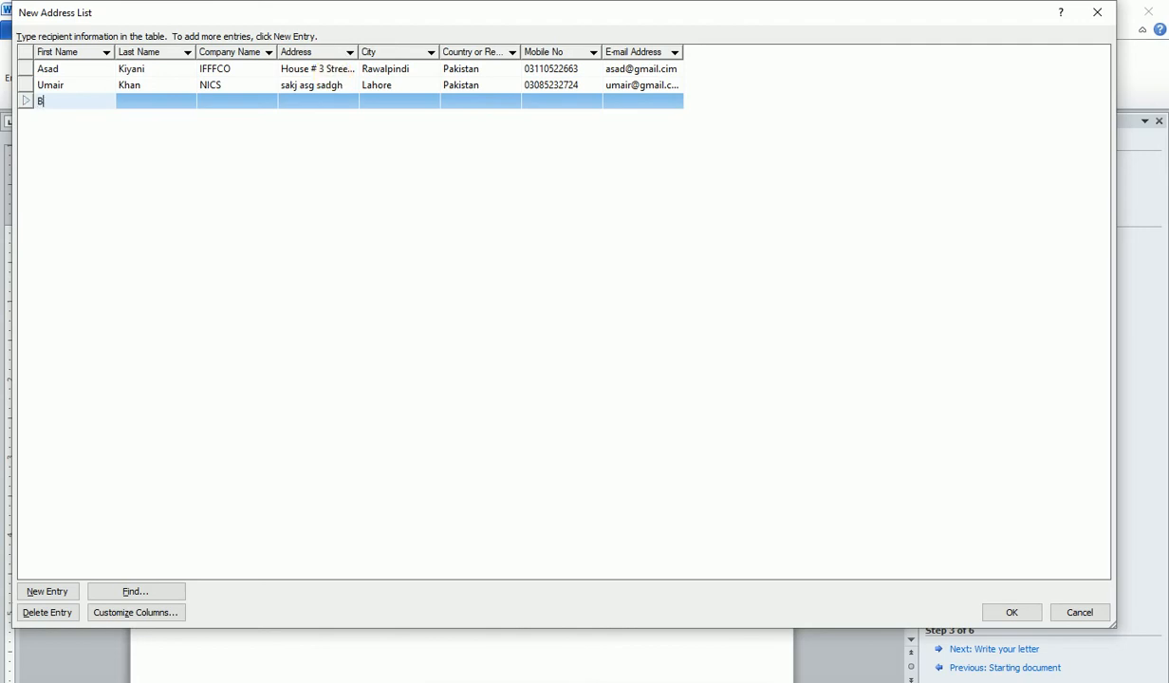
{"action": "key", "text": "Tab"}
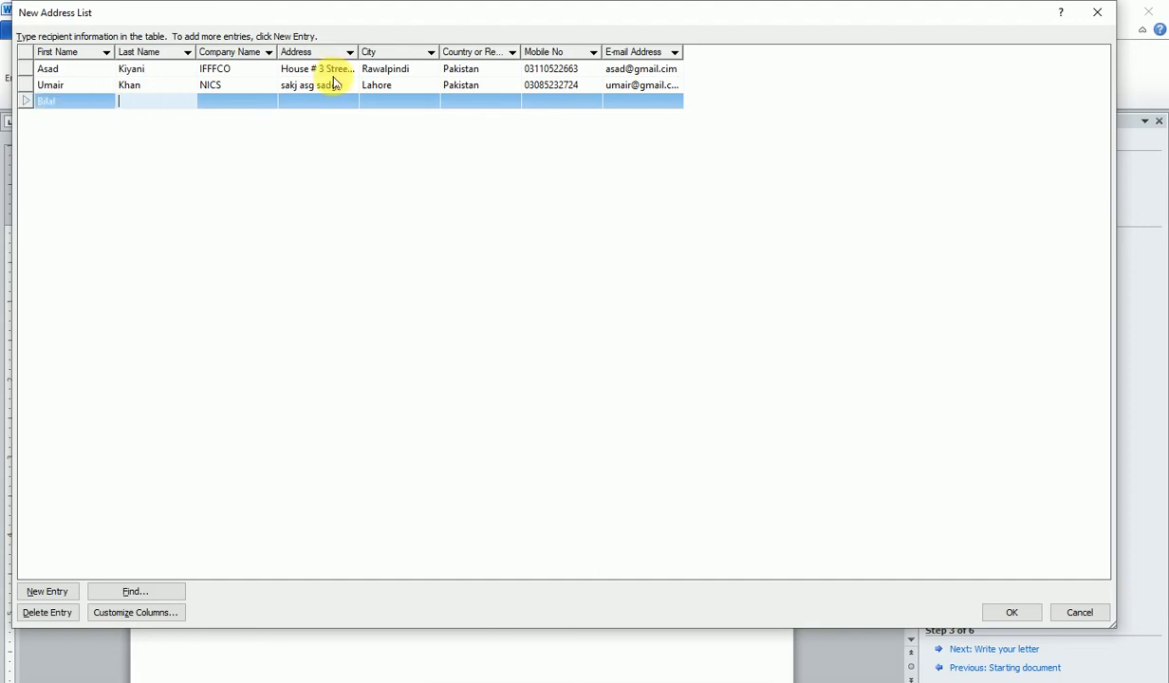
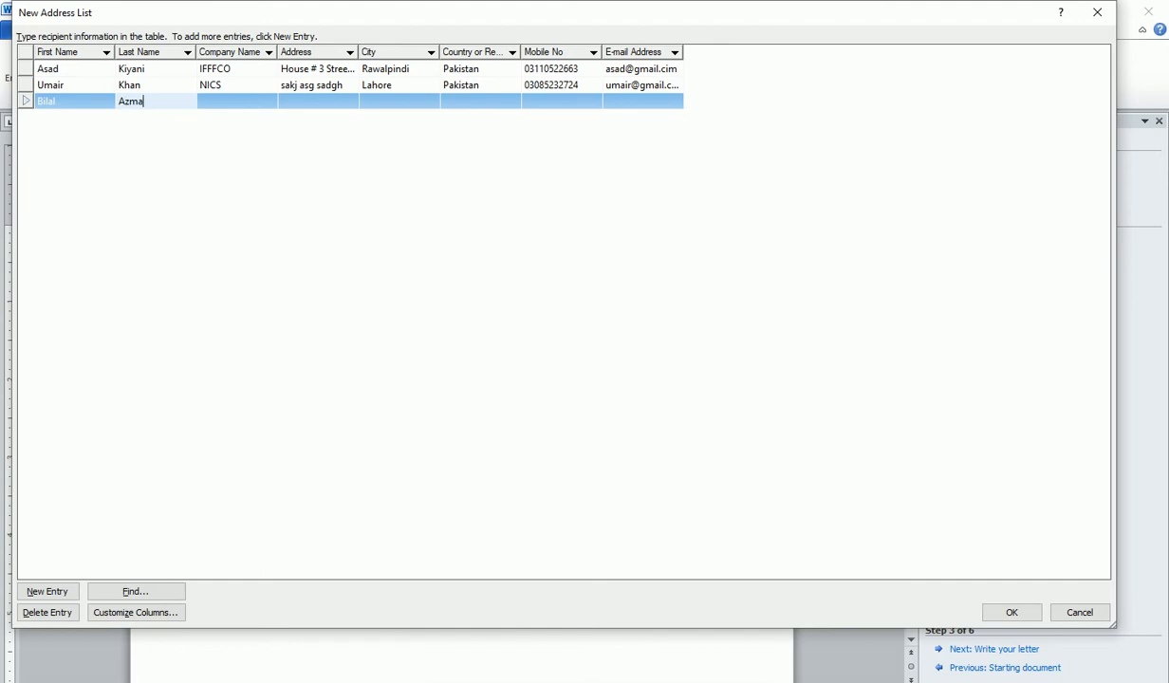
{"action": "key", "text": "Tab"}
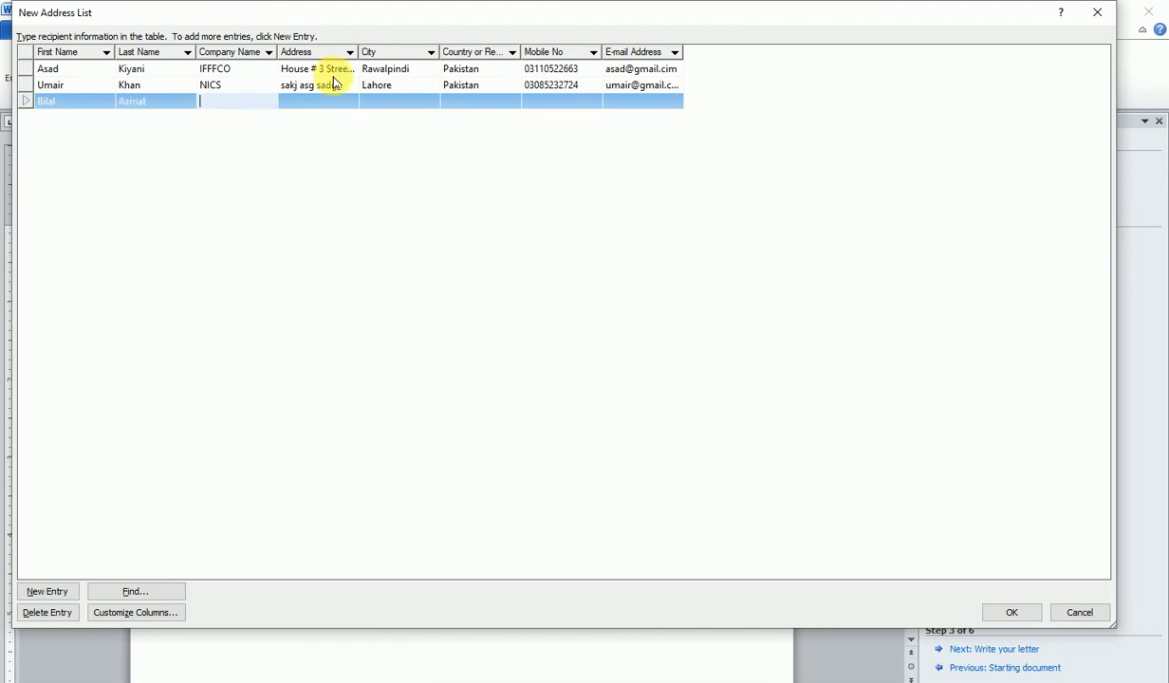
{"action": "type", "text": "Pvt."}
{"action": "key", "text": "Tab"}
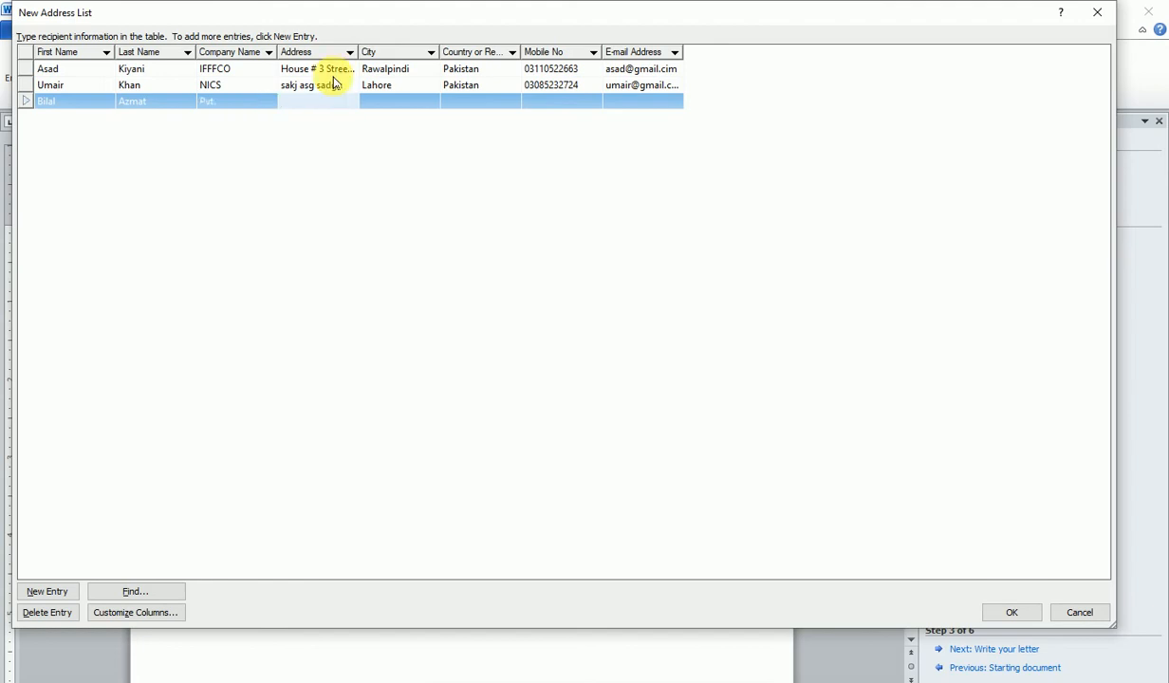
{"action": "type", "text": "sghad kjgasd gsad gsd"}
- Add city RWP, country Pakistan and the mobile number, moving on to the e-mail field
{"action": "key", "text": "Tab"}
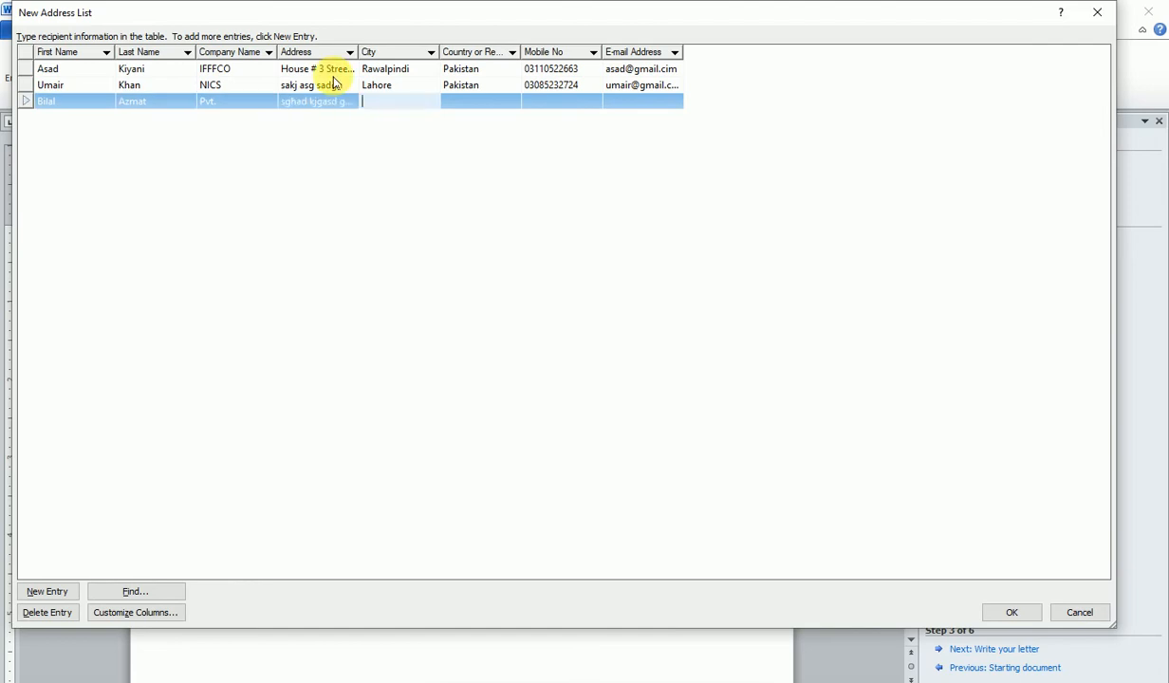
{"action": "type", "text": "RWP"}
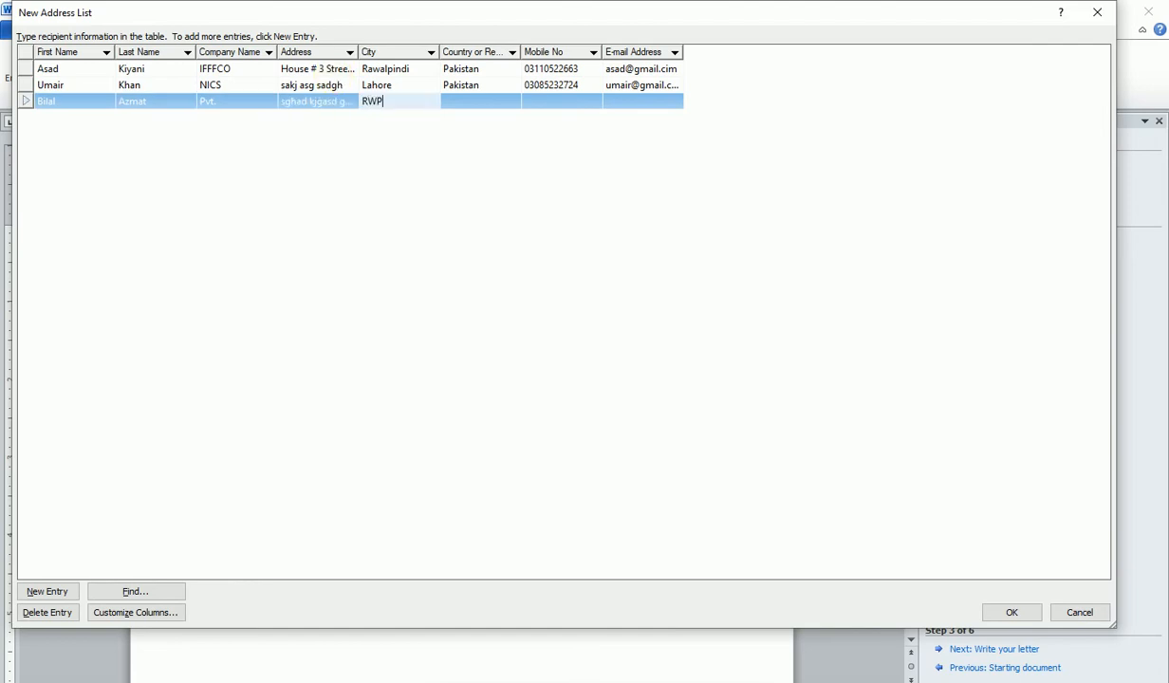
{"action": "key", "text": "Tab"}
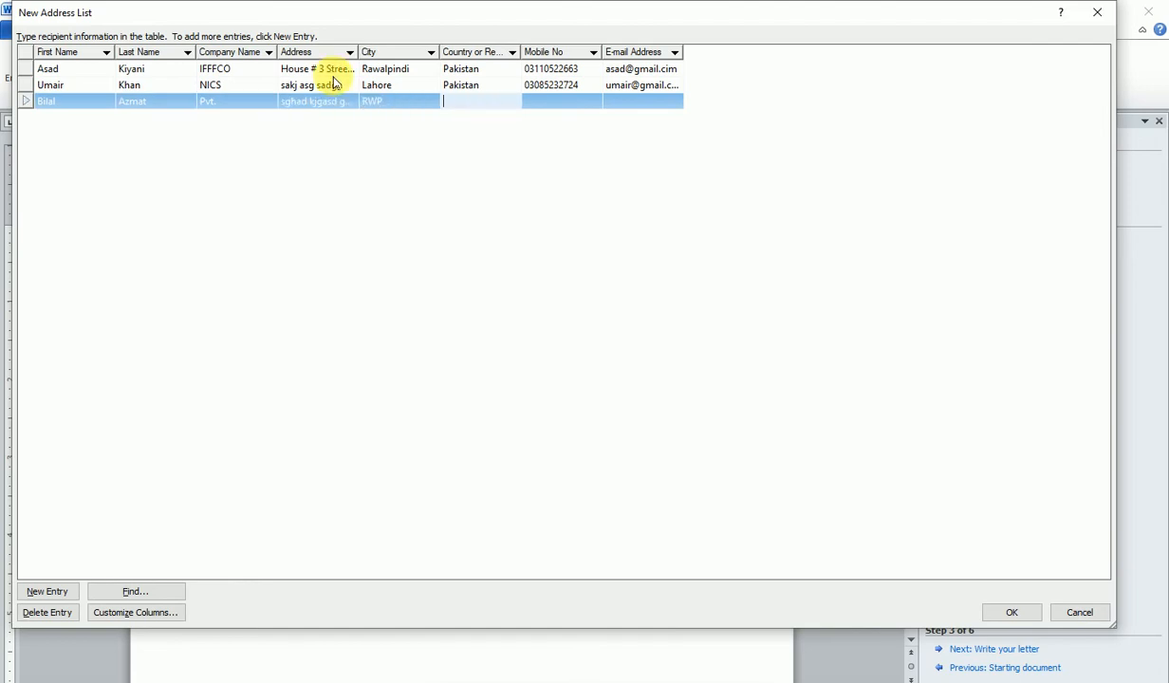
{"action": "type", "text": "Pakistanq"}
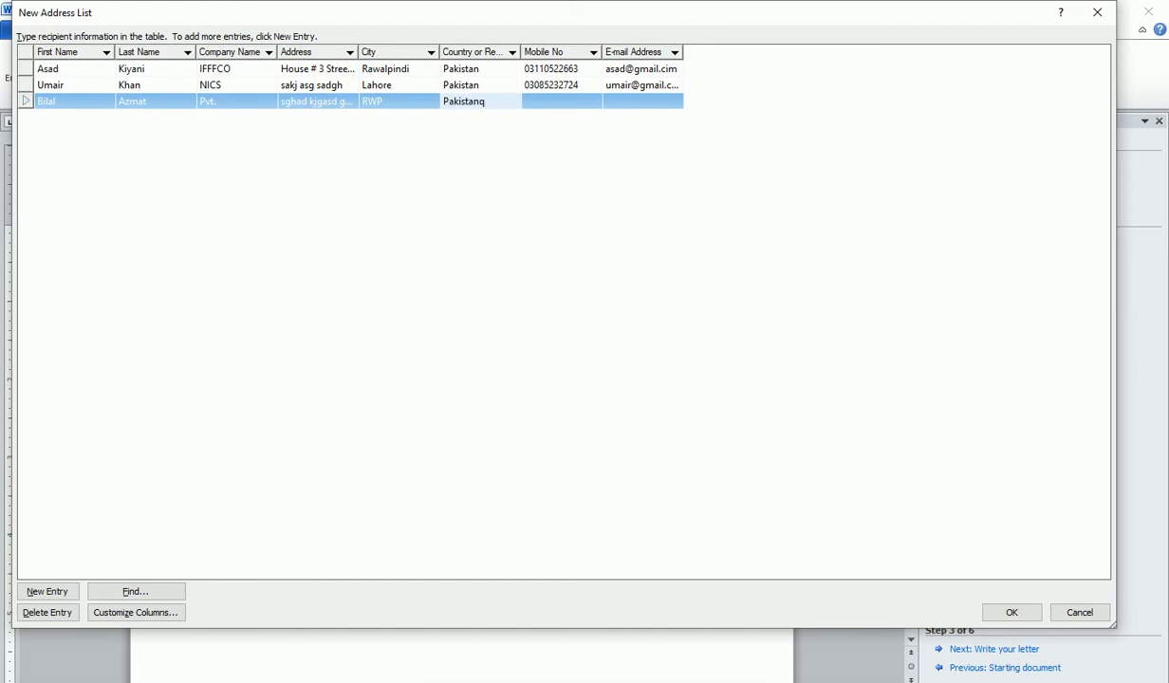
{"action": "key", "text": "BackSpace"}
{"action": "key", "text": "Tab"}
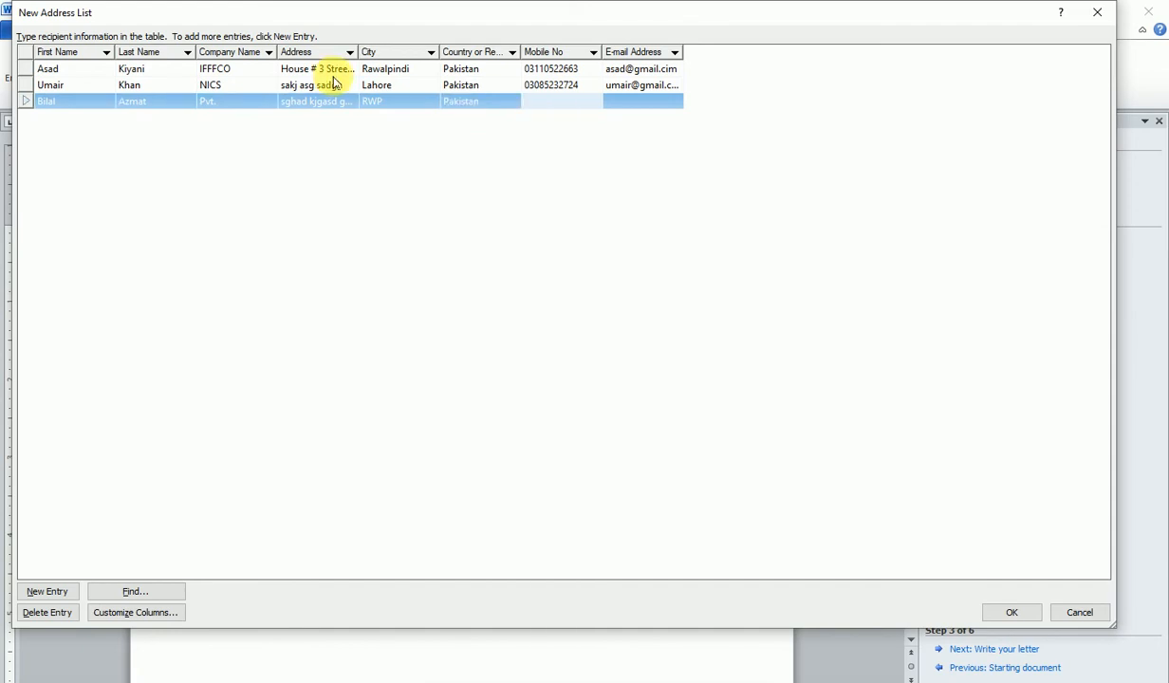
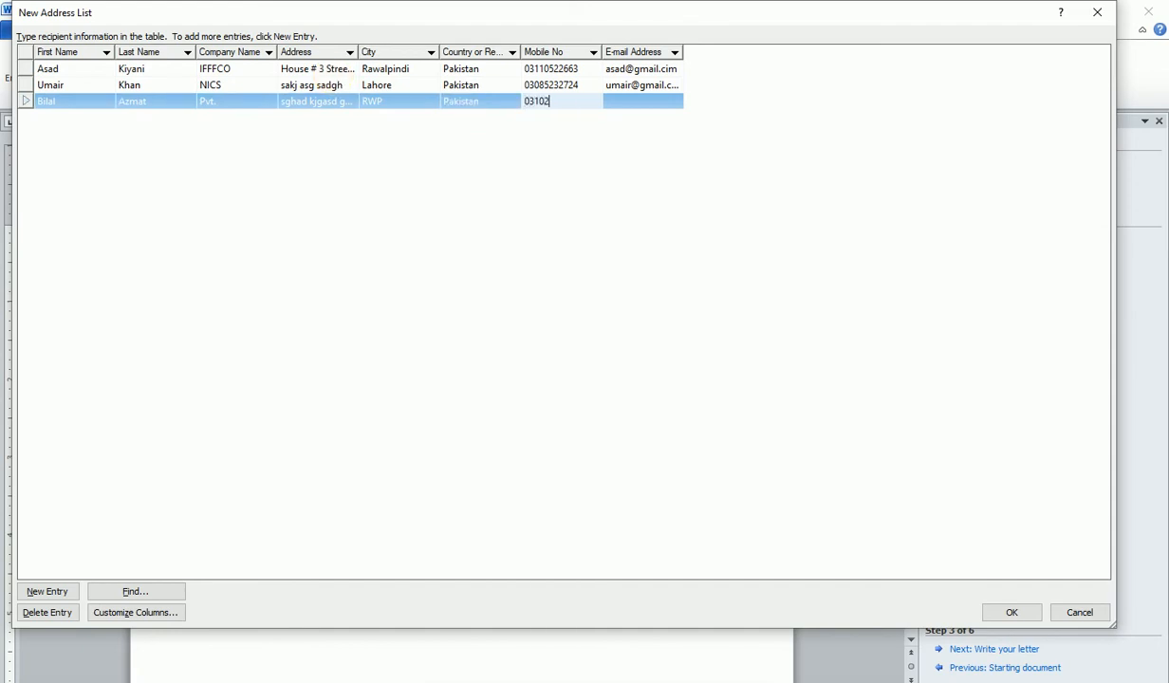
{"action": "key", "text": "Tab"}
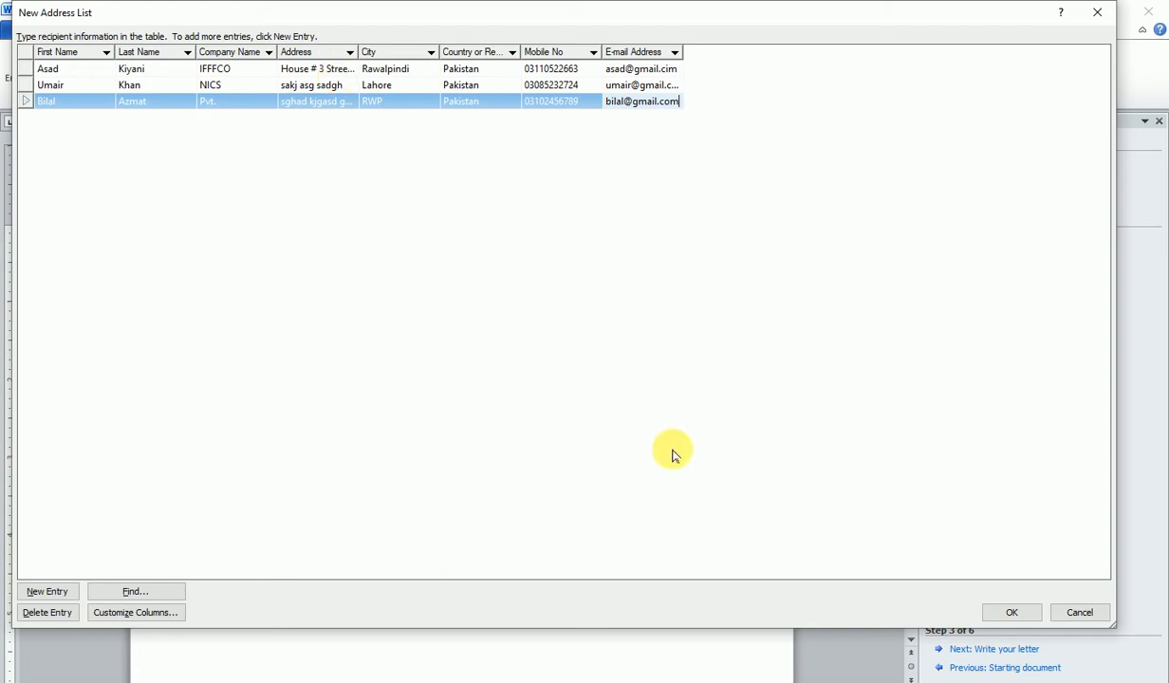
- Finish the New Address List and save the recipients as 'data'
{"action": "left_click", "coordinate": [1007, 613]}
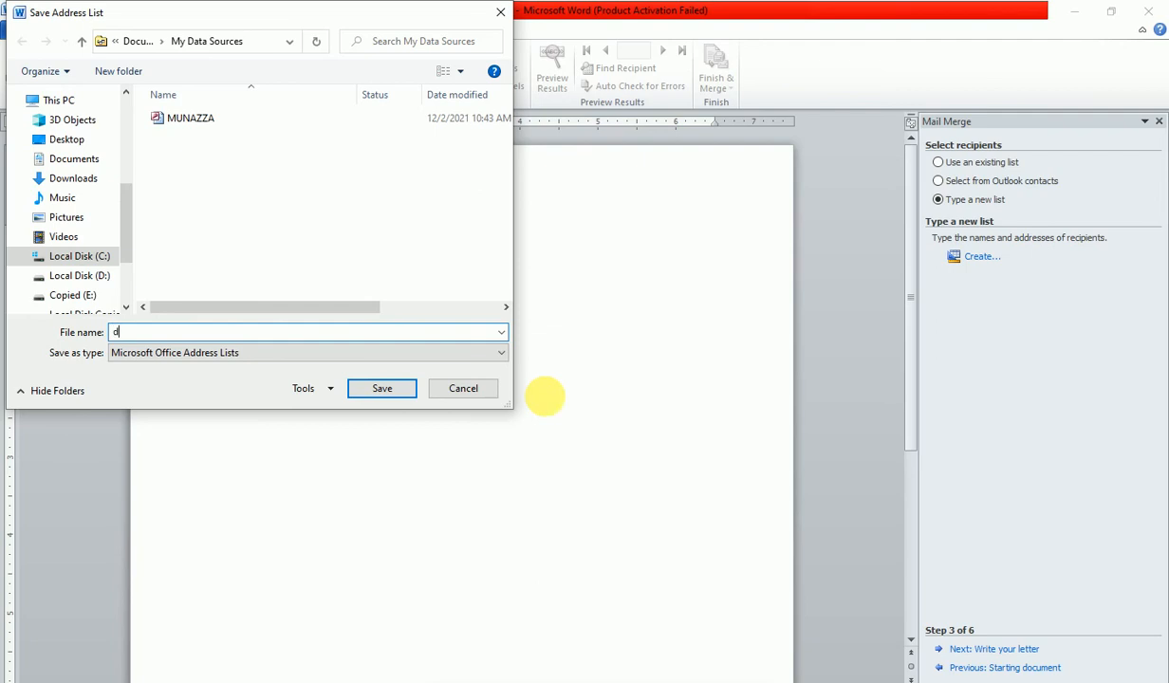
{"action": "type", "text": "ata"}
{"action": "left_click", "coordinate": [382, 389]}
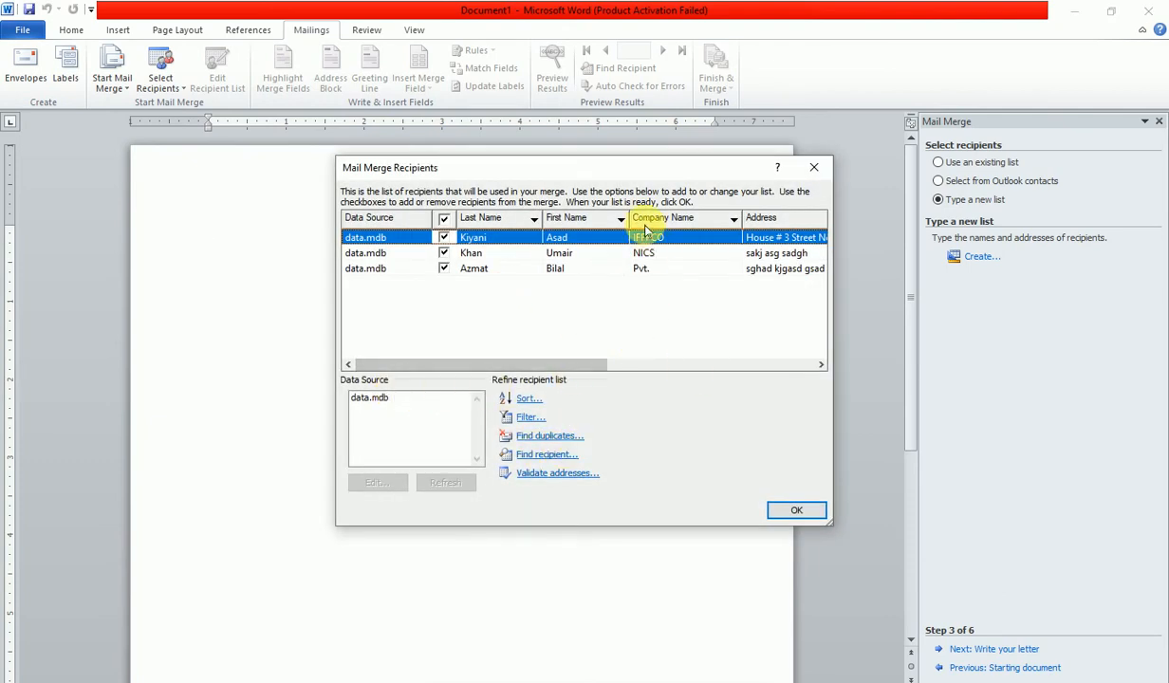
- Review the three data.mdb recipients' contact columns, selecting the RWP recipient and the data.mdb source
{"action": "left_click_drag", "start_coordinate": [623, 180], "coordinate": [505, 184]}
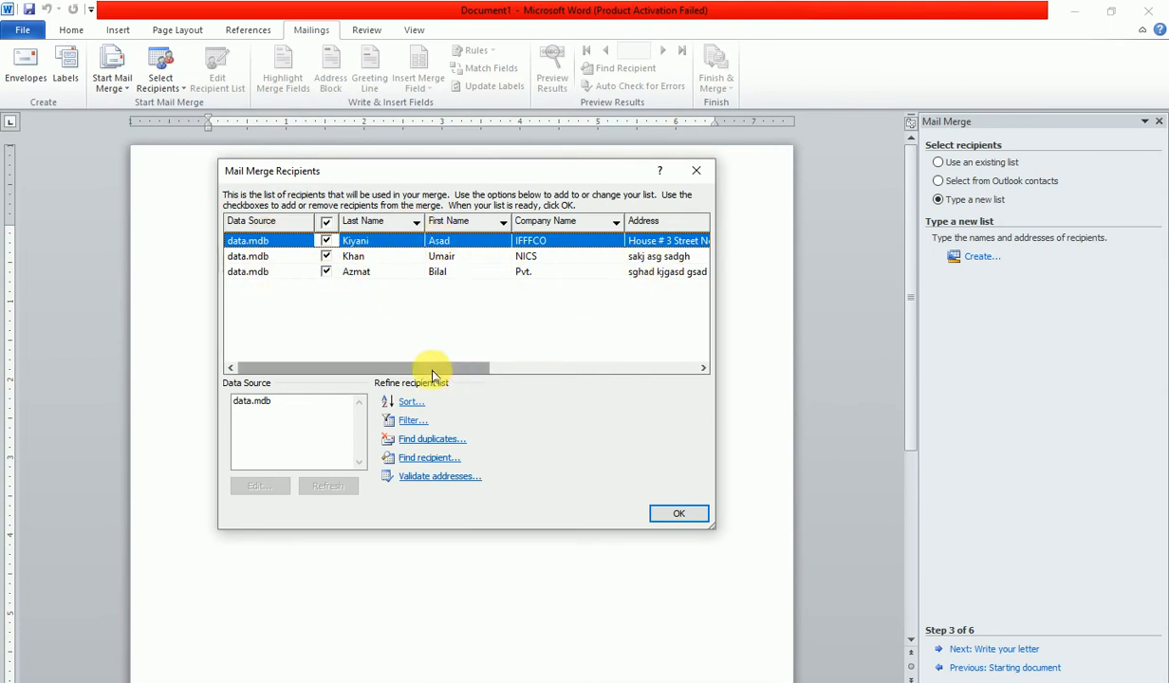
{"action": "left_click_drag", "start_coordinate": [439, 370], "coordinate": [699, 368]}
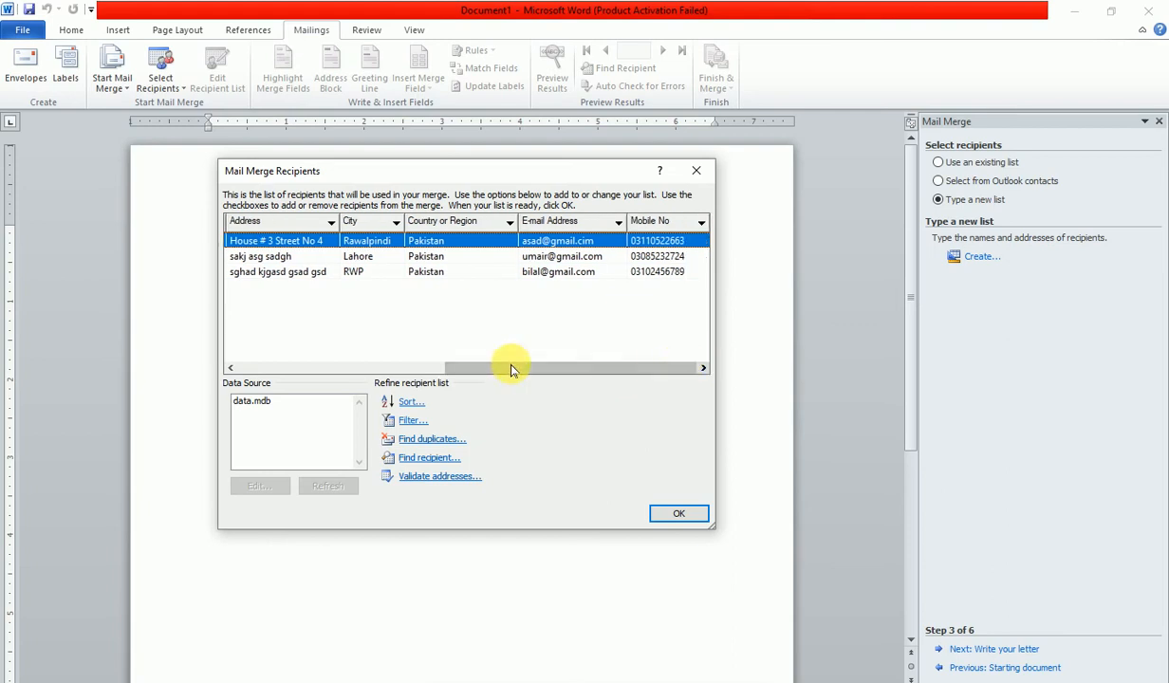
{"action": "left_click", "coordinate": [351, 273]}
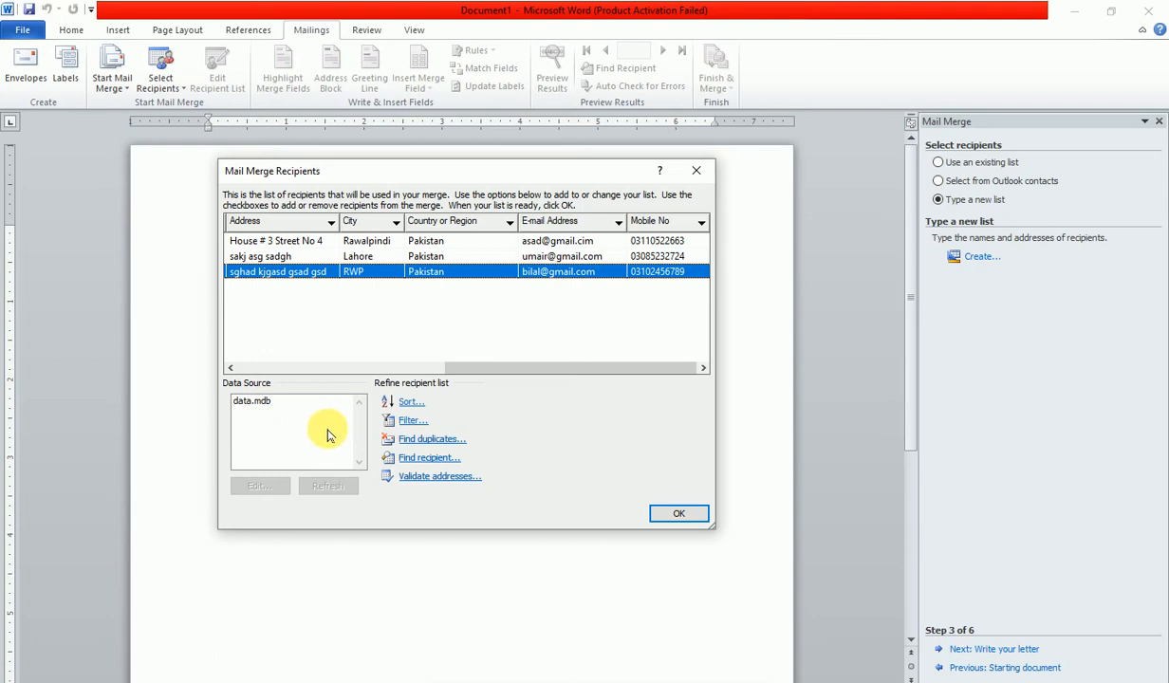
{"action": "left_click", "coordinate": [254, 404]}
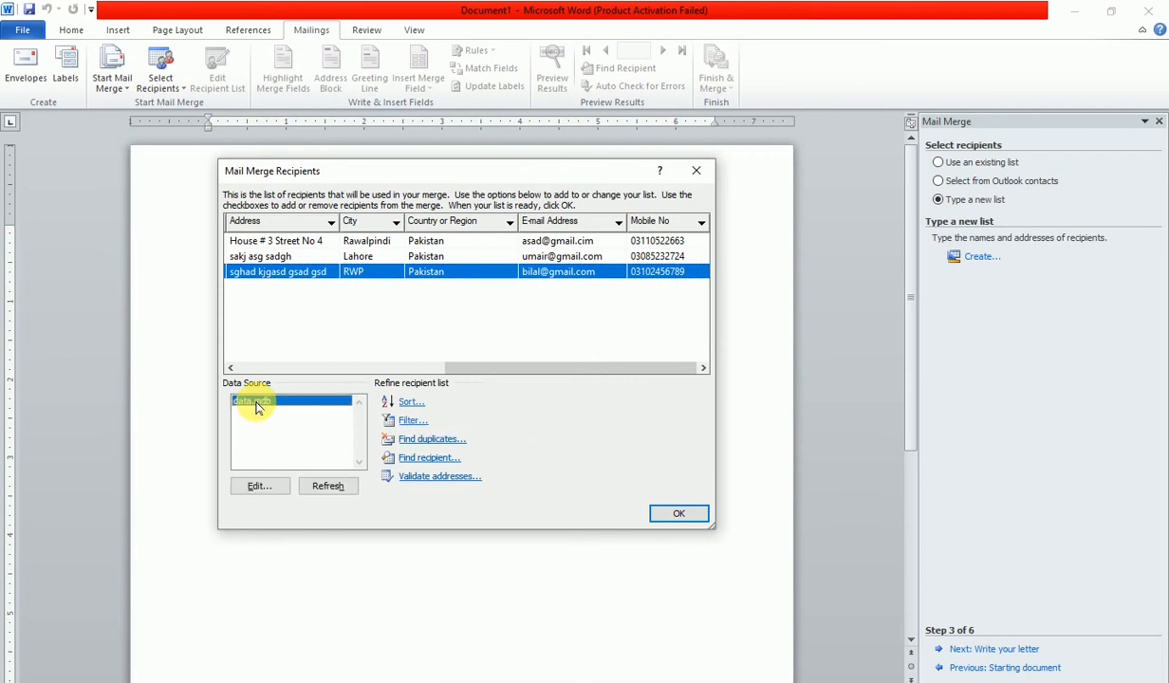
- Save the edited recipient entries back to data.mdb and confirm the recipient list update
{"action": "left_click", "coordinate": [258, 486]}
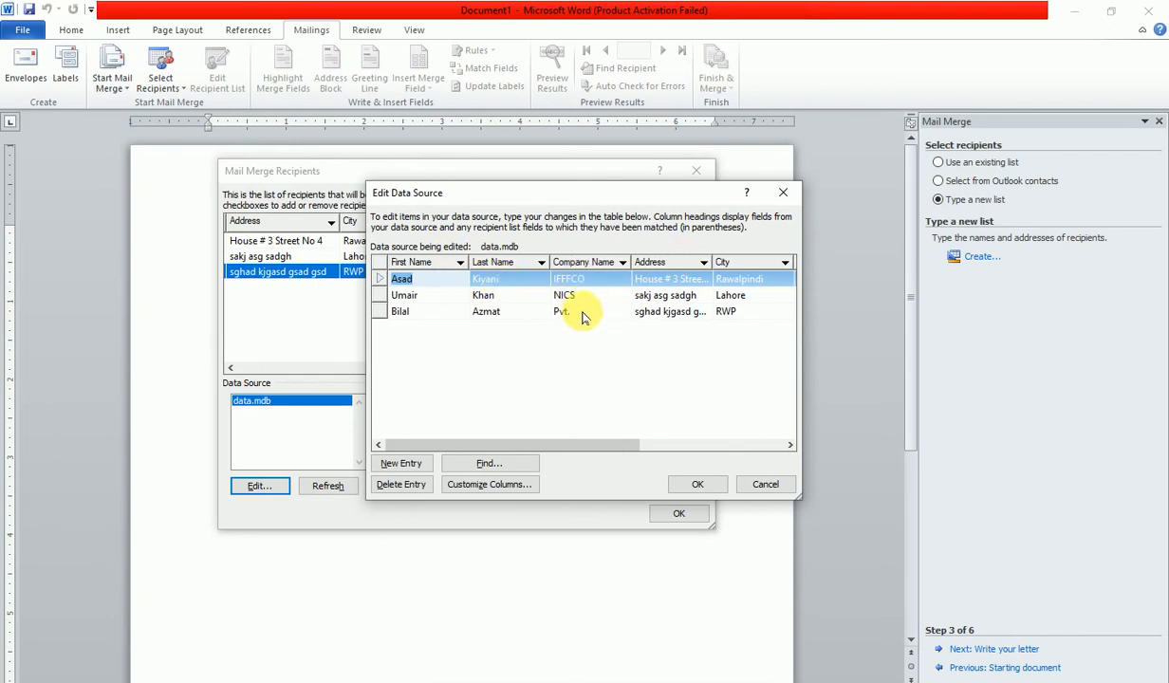
{"action": "left_click", "coordinate": [695, 485]}
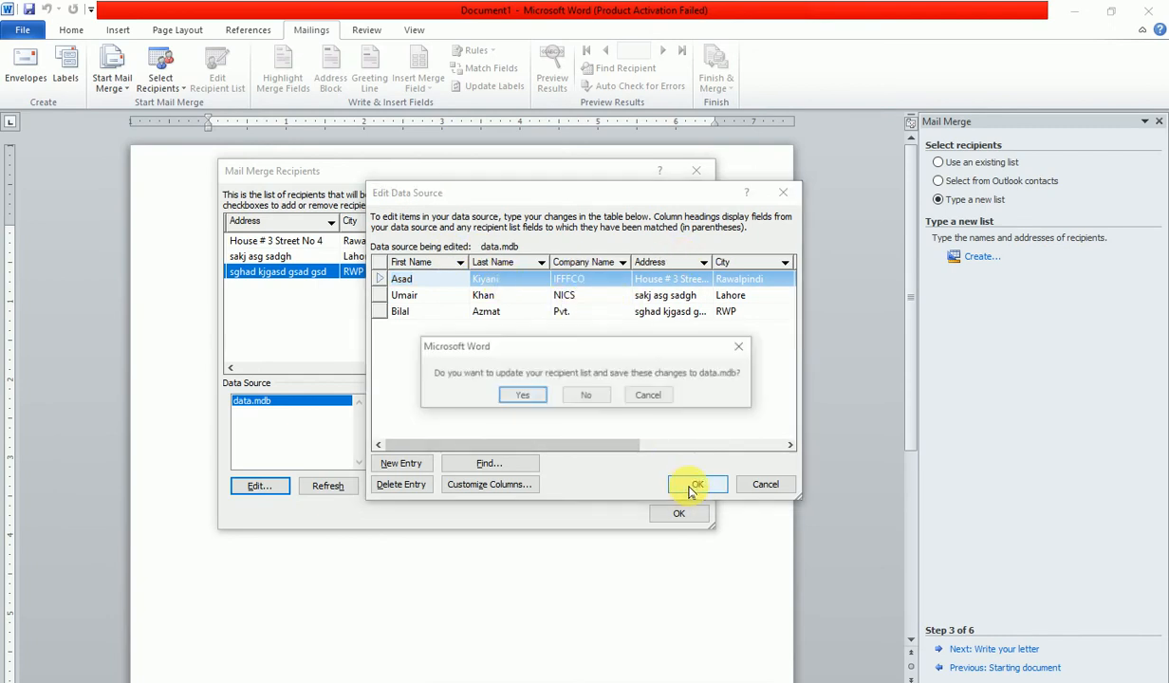
{"action": "left_click", "coordinate": [538, 396]}
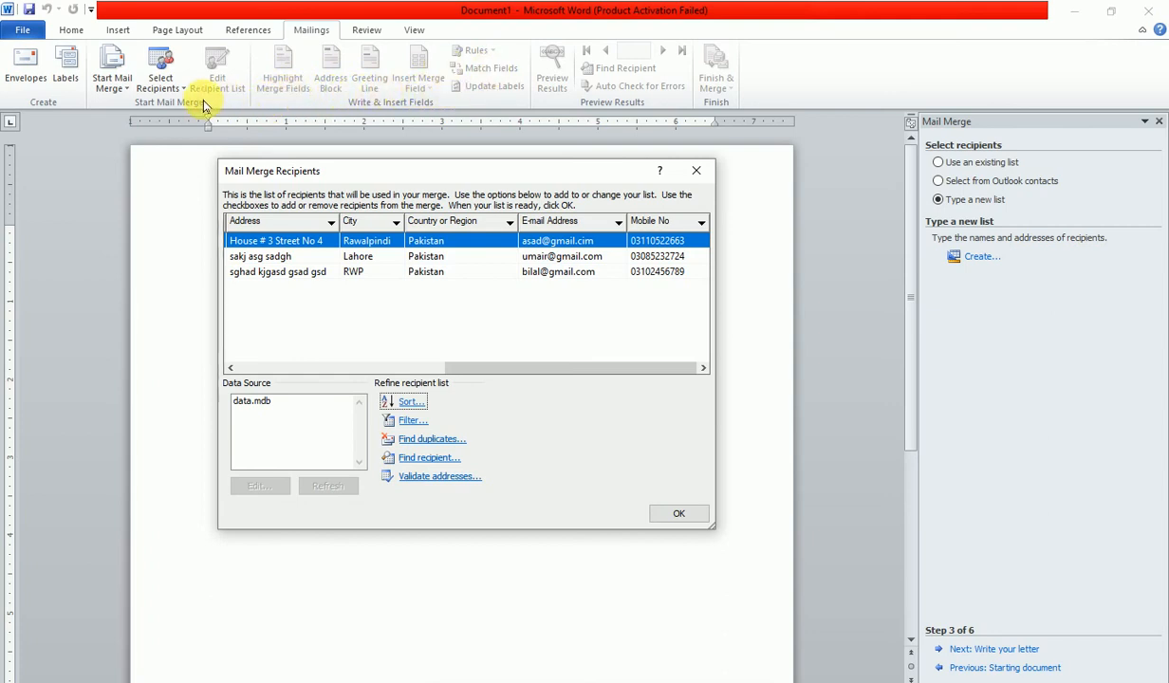
- Accept the data.mdb recipient list, advance the wizard to Step 6 and close the Mail Merge pane
{"action": "left_click", "coordinate": [682, 512]}
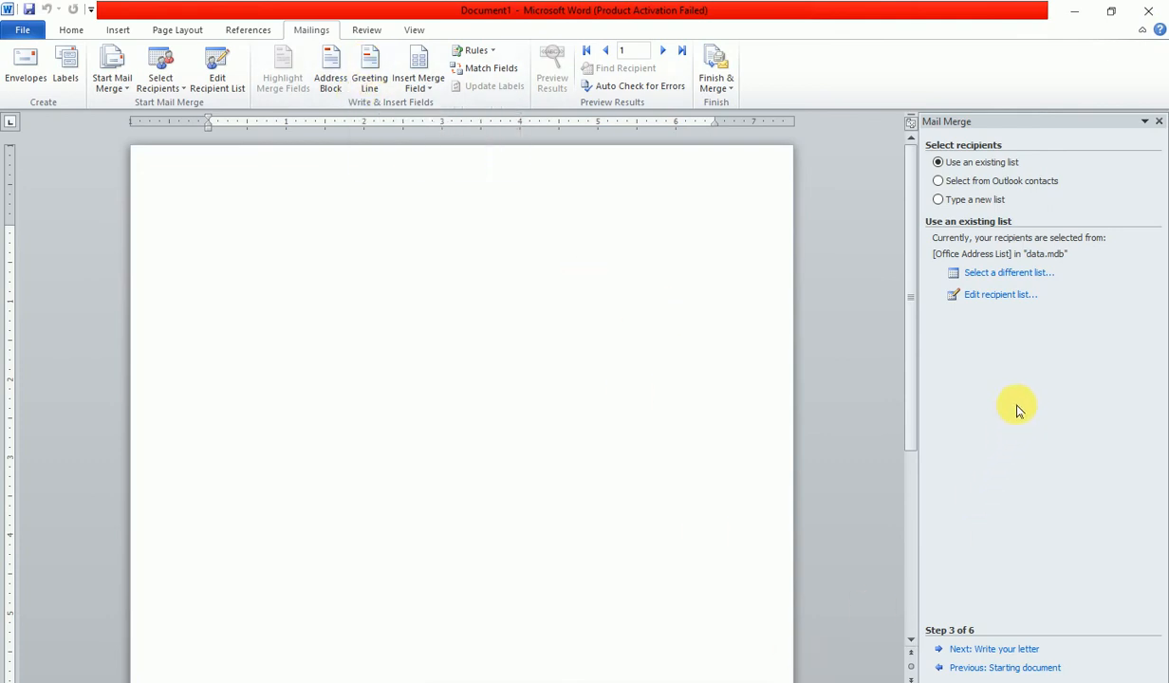
{"action": "double_click", "coordinate": [1003, 651]}
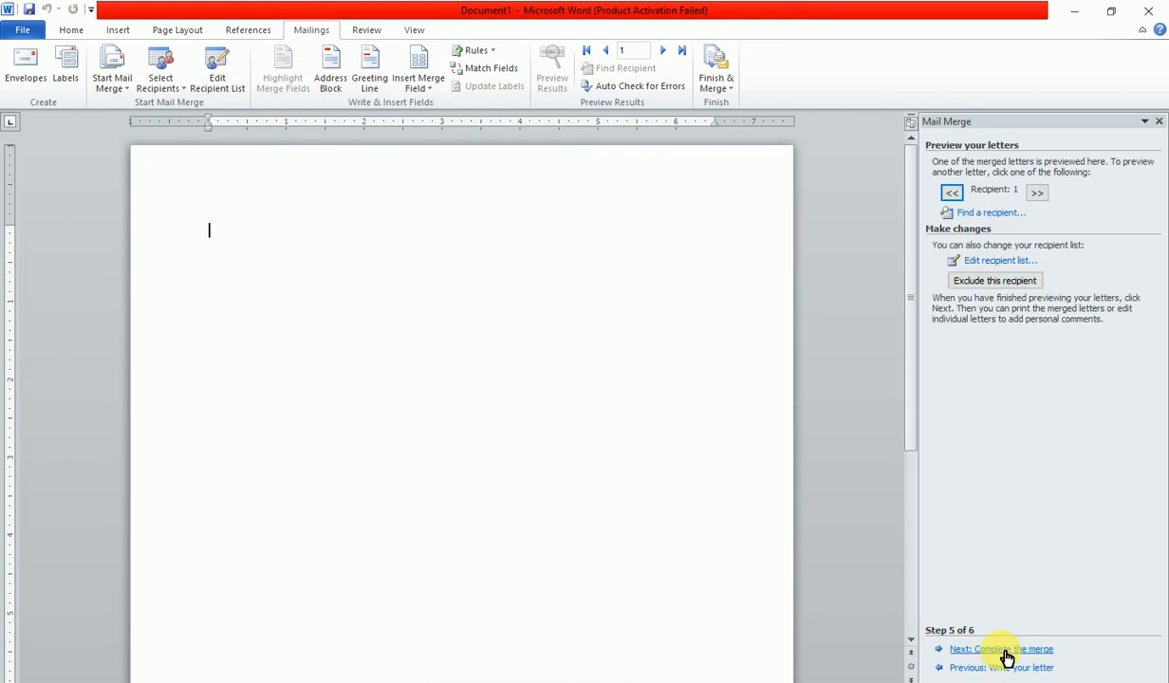
{"action": "left_click", "coordinate": [1015, 651]}
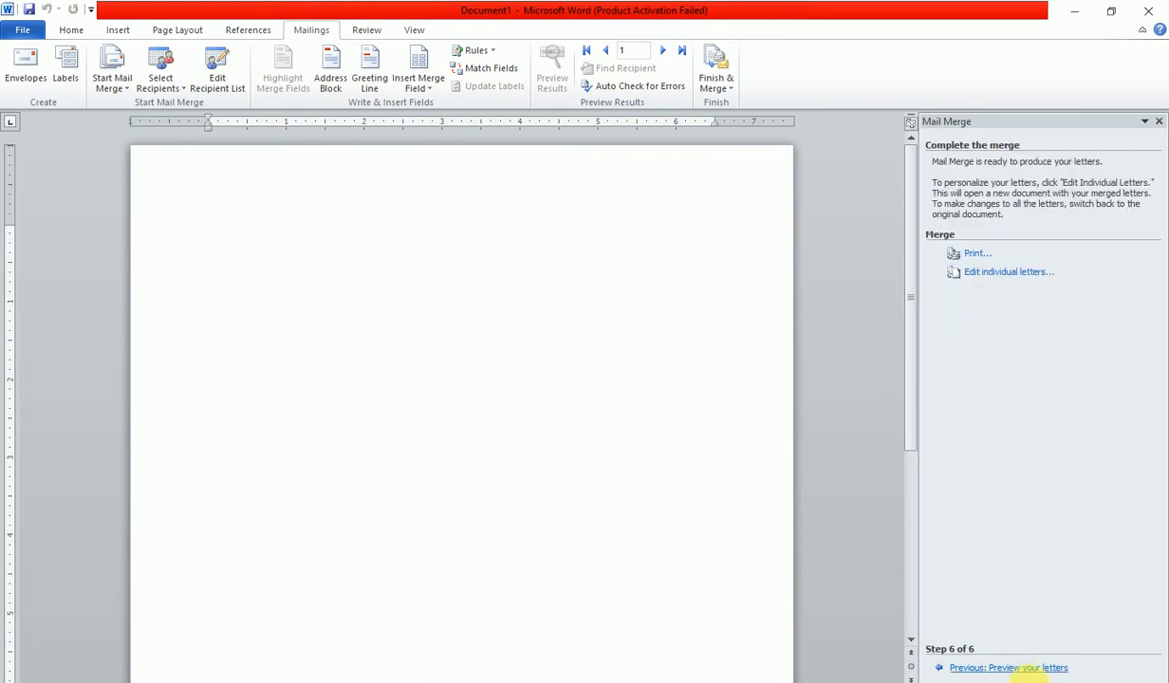
{"action": "left_click", "coordinate": [1158, 121]}
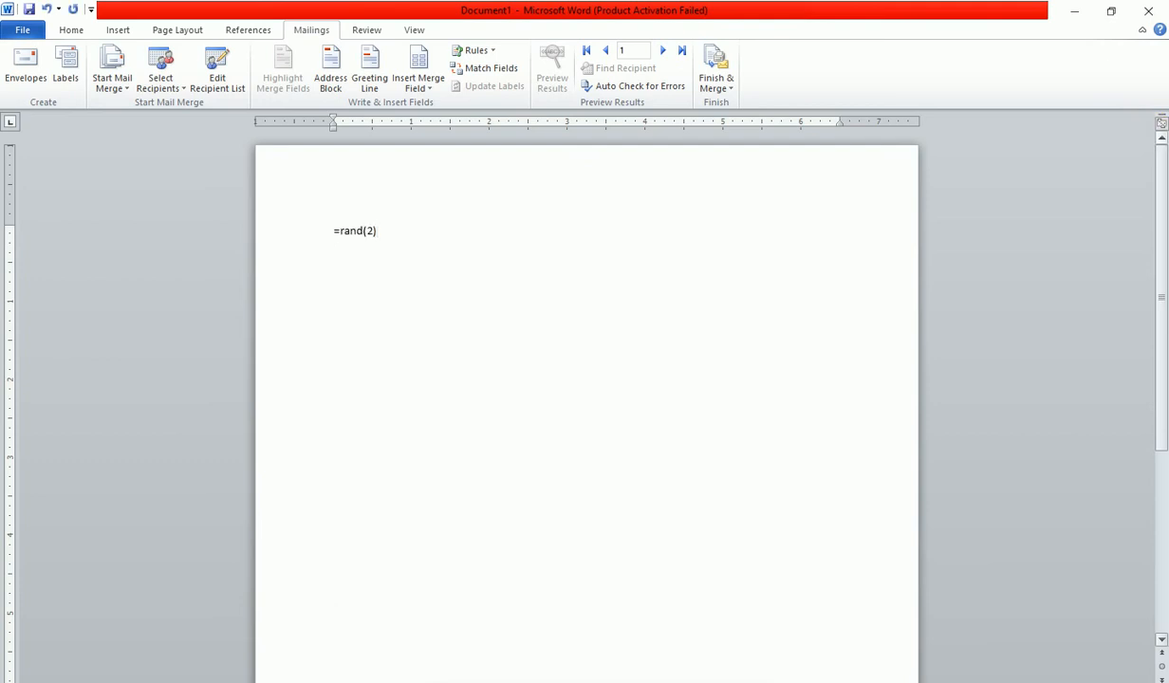
- Expand =rand(2) into two sample paragraphs and add blank lines above them
{"action": "key", "text": "Return"}
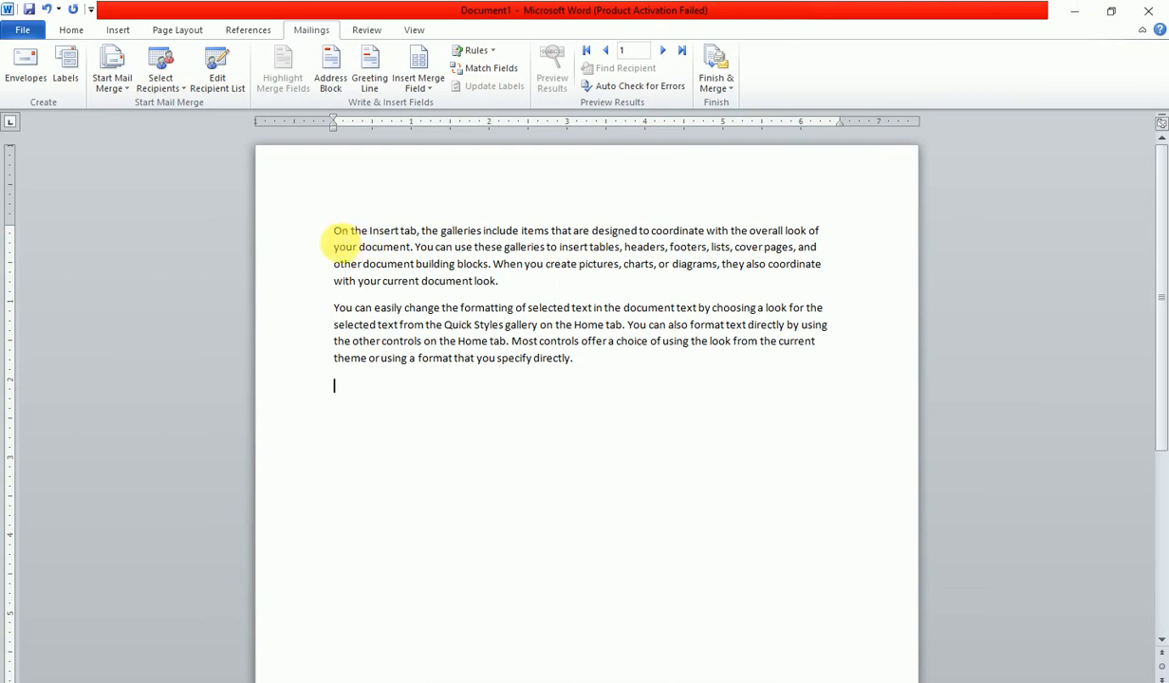
{"action": "key", "text": "Return"}
{"action": "key", "text": "Return"}
{"action": "key", "text": "Return"}
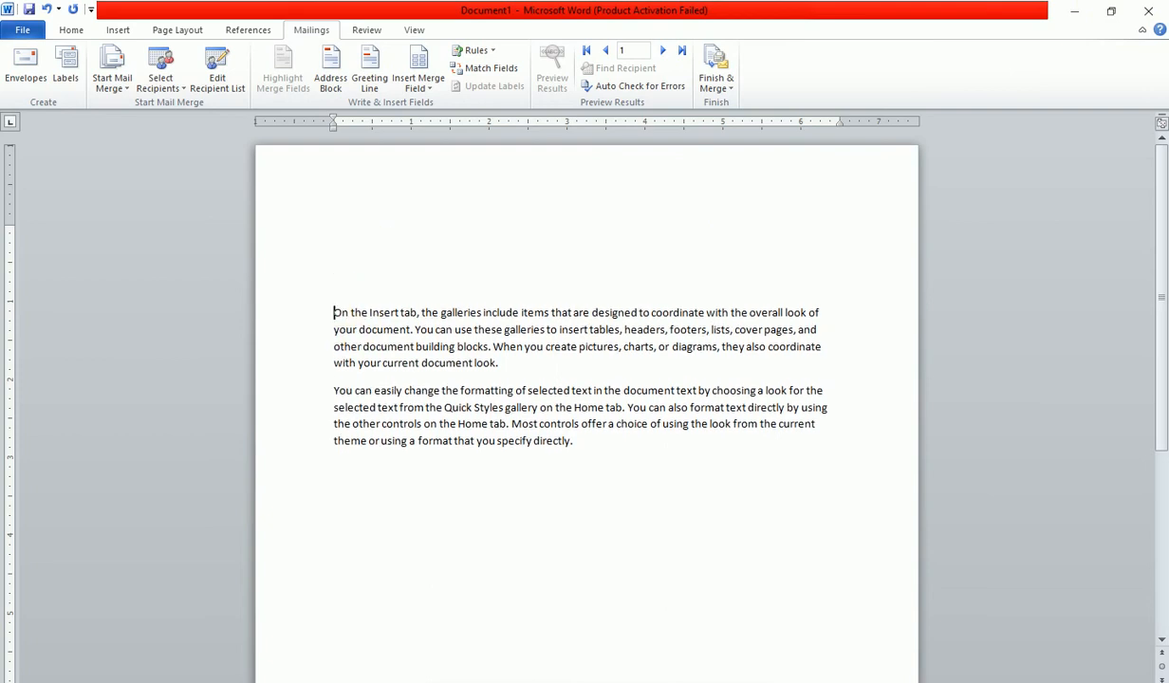
{"action": "left_click", "coordinate": [179, 95]}
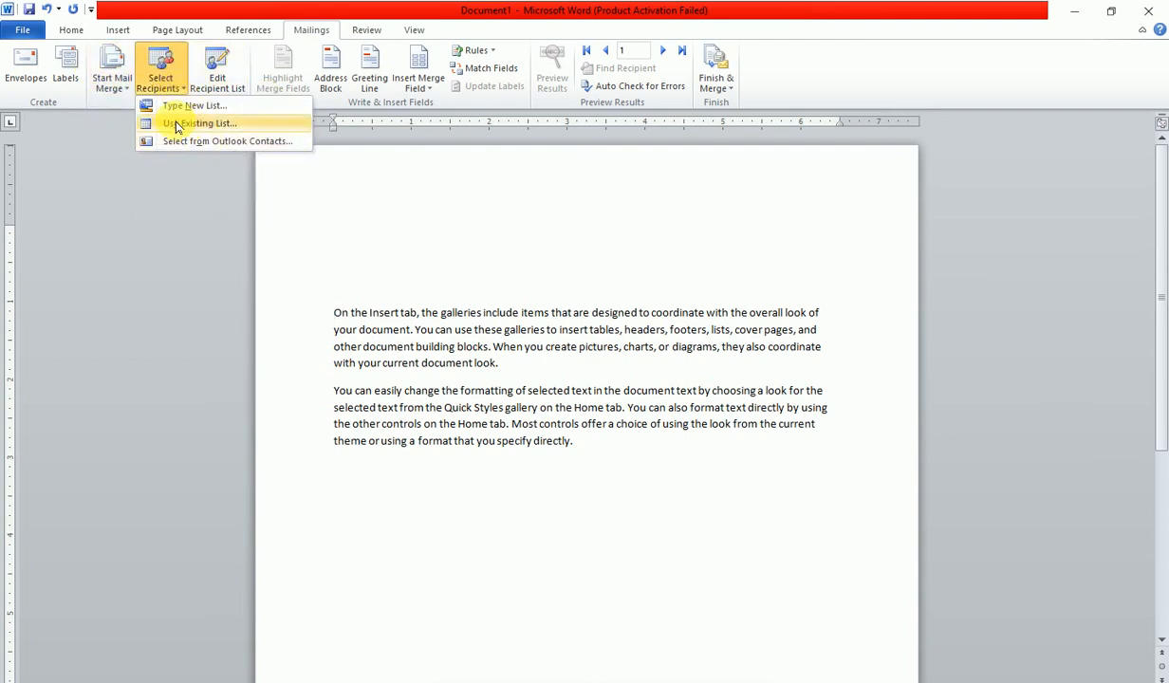
{"action": "left_click", "coordinate": [147, 217]}
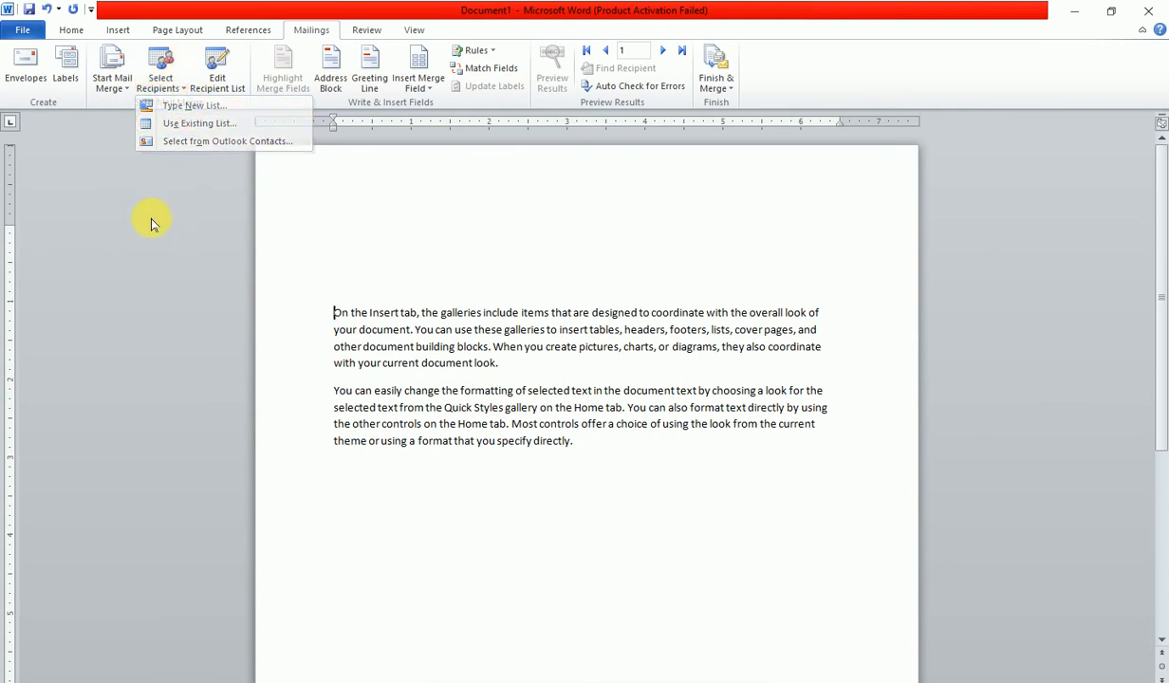
{"action": "left_click", "coordinate": [217, 81]}
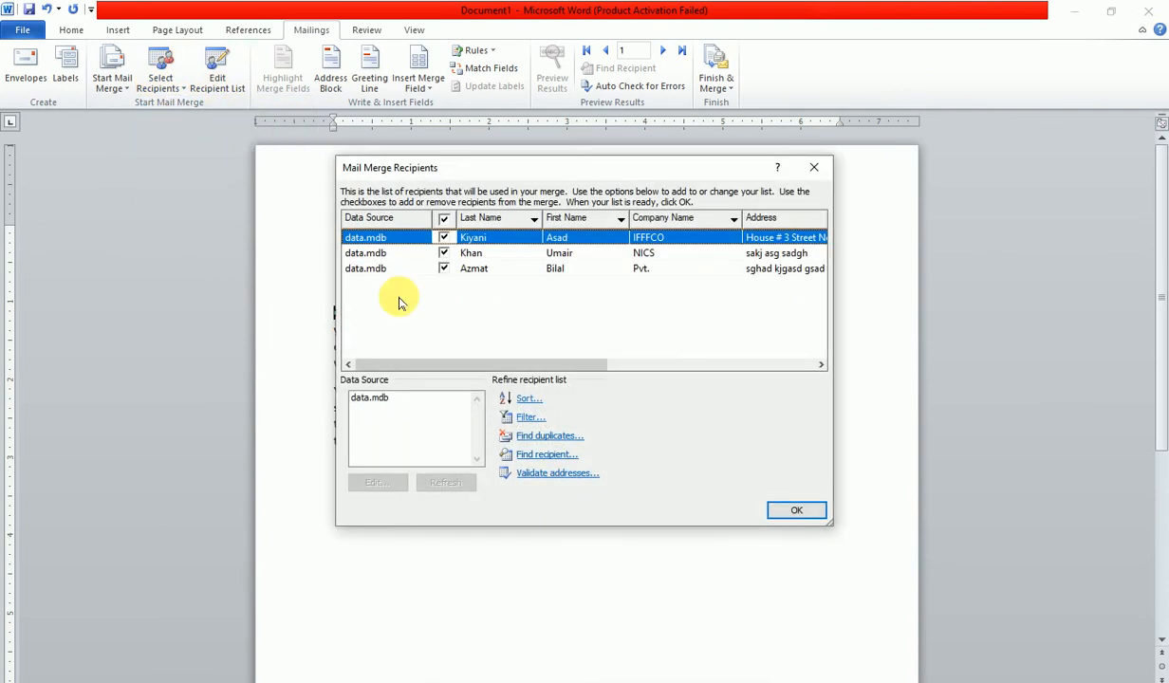
{"action": "left_click", "coordinate": [786, 511]}
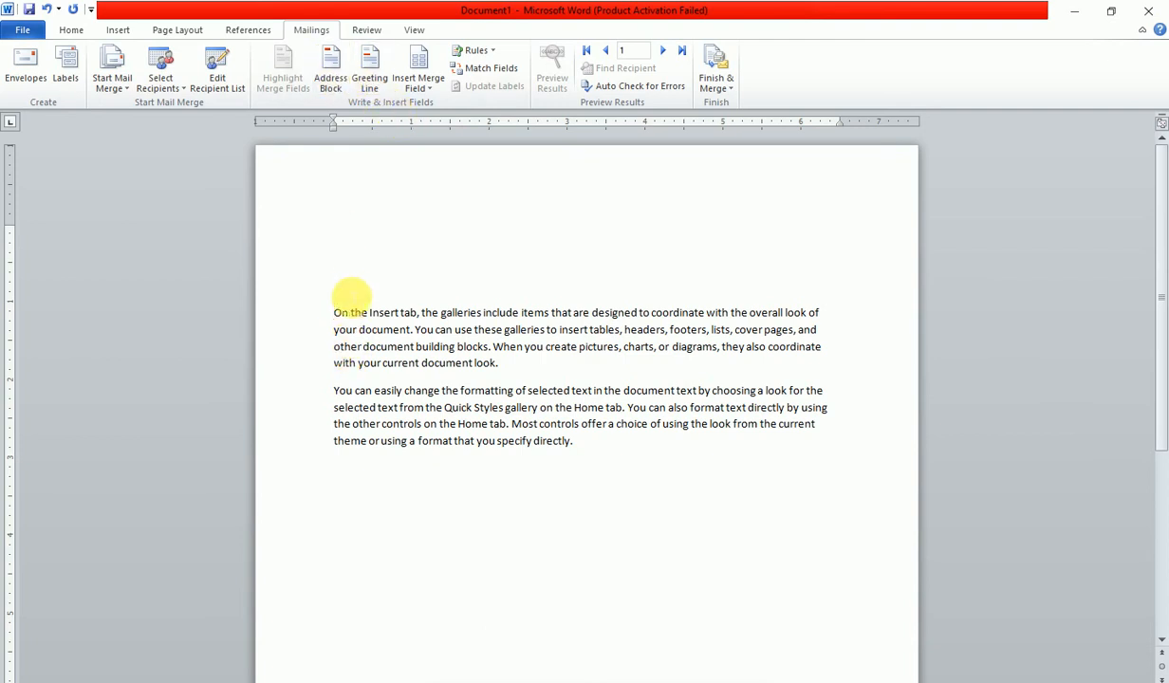
{"action": "left_click", "coordinate": [357, 289]}
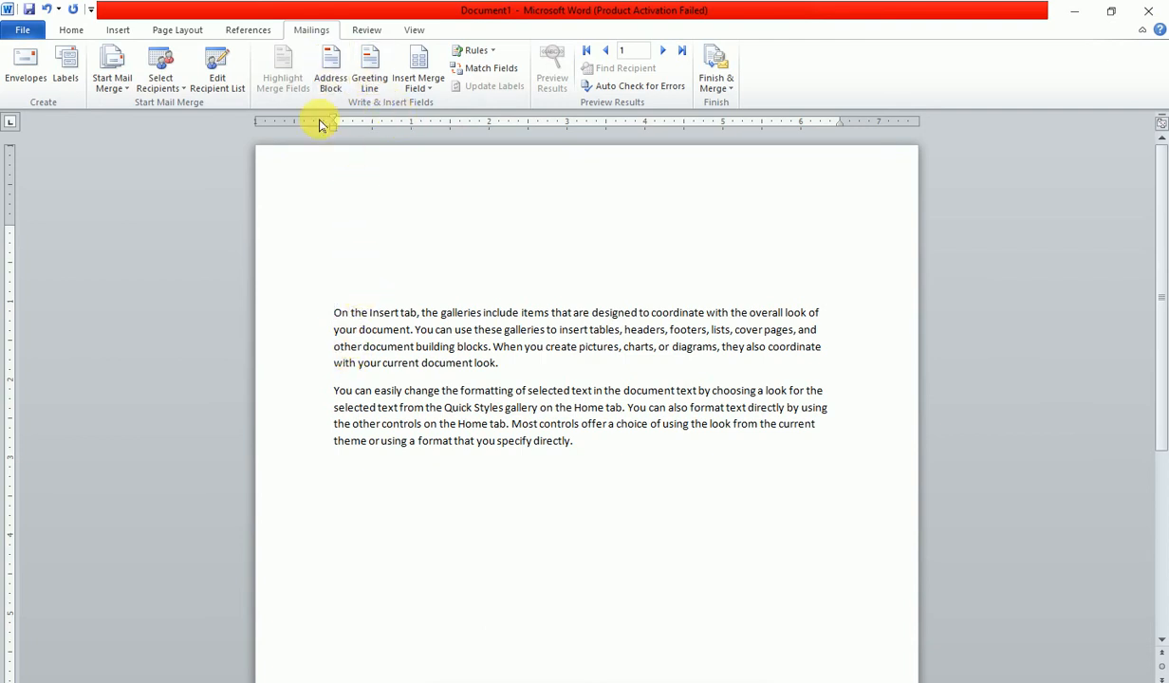
- Insert an Address Block with default settings at the top of the letter
{"action": "left_click", "coordinate": [325, 67]}
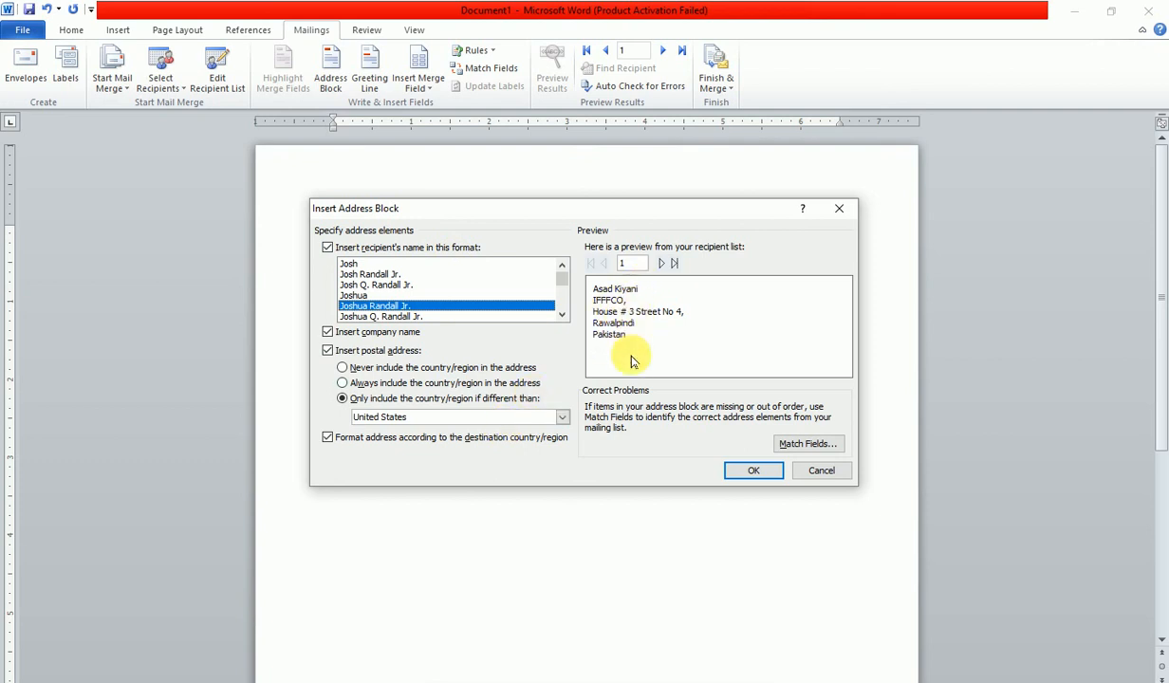
{"action": "left_click", "coordinate": [746, 470]}
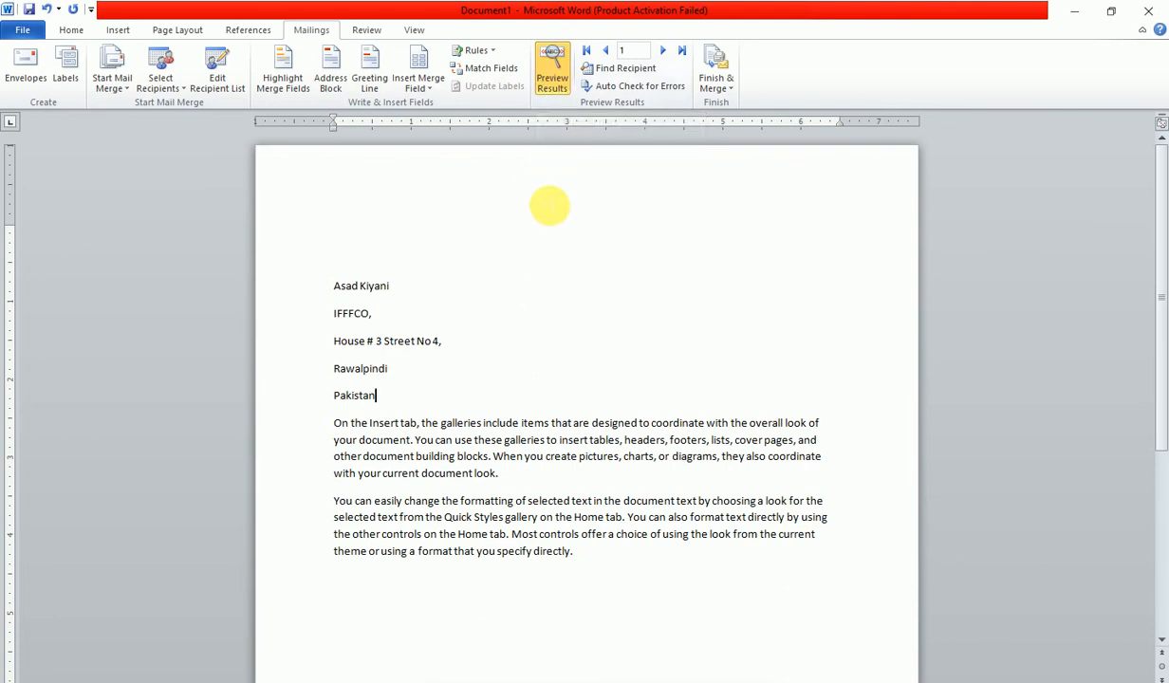
- Toggle Preview Results to check the address block, ending with merge fields shown
{"action": "left_click", "coordinate": [552, 68]}
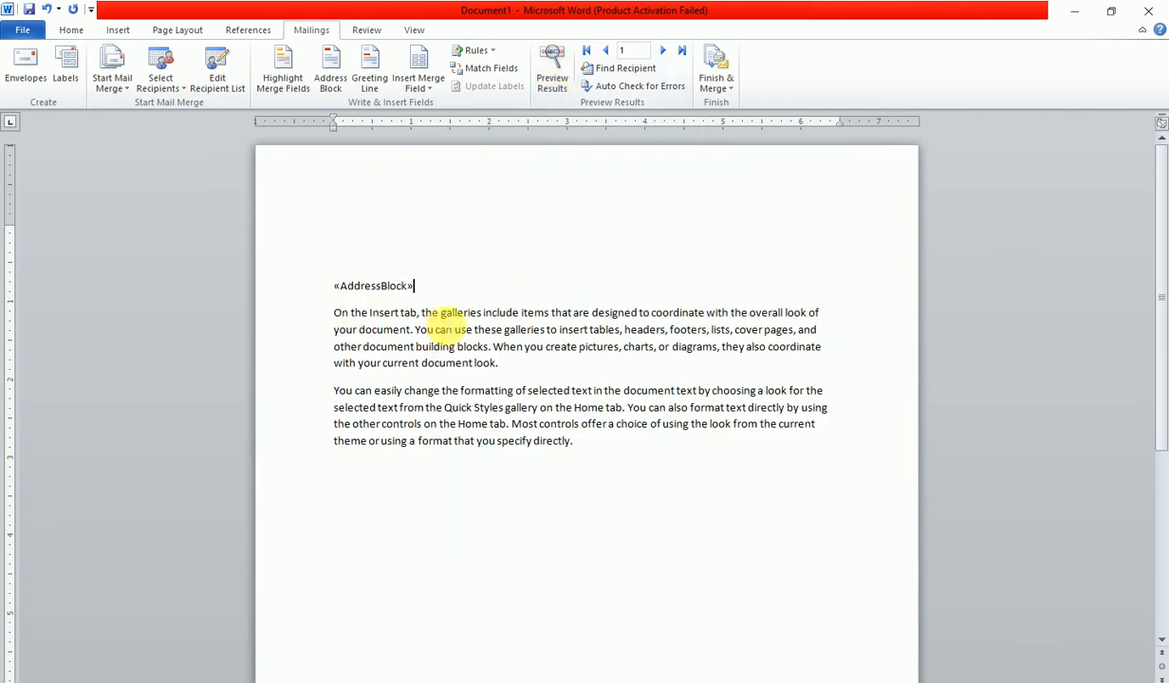
{"action": "left_click", "coordinate": [552, 69]}
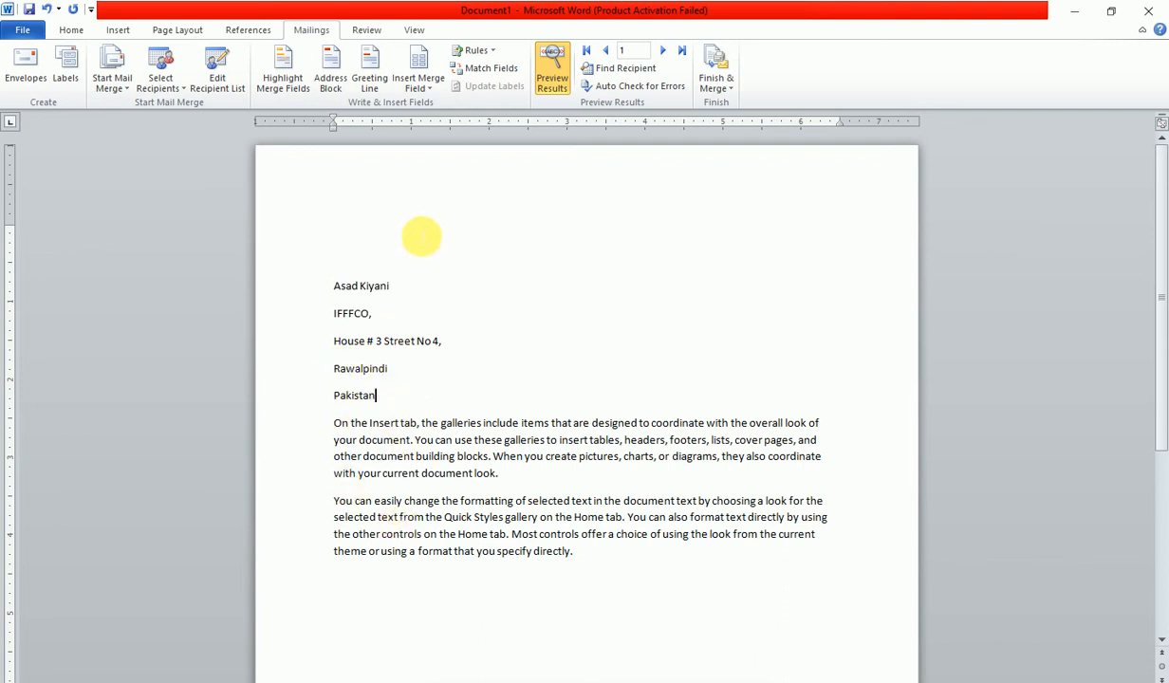
{"action": "left_click", "coordinate": [550, 64]}
- Delete the «AddressBlock» field and bring up the Greeting Line settings
{"action": "left_click", "coordinate": [373, 286]}
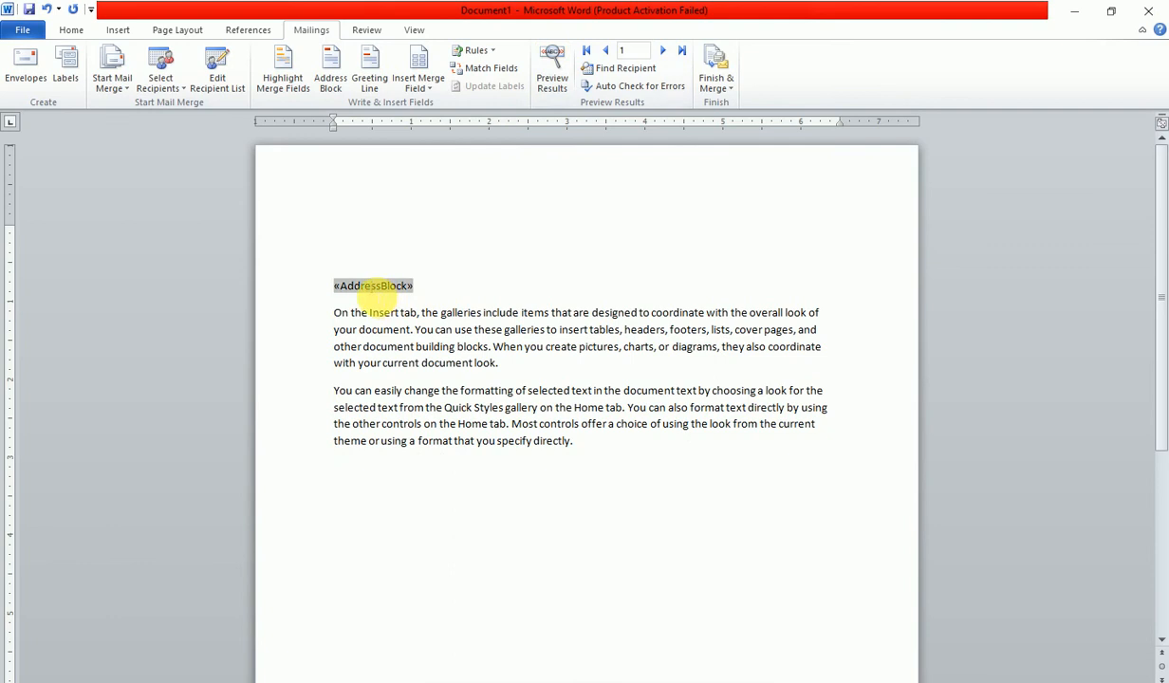
{"action": "key", "text": "BackSpace"}
{"action": "key", "text": "BackSpace"}
{"action": "key", "text": "BackSpace"}
{"action": "key", "text": "BackSpace"}
{"action": "key", "text": "BackSpace"}
{"action": "key", "text": "BackSpace"}
{"action": "key", "text": "BackSpace"}
{"action": "key", "text": "BackSpace"}
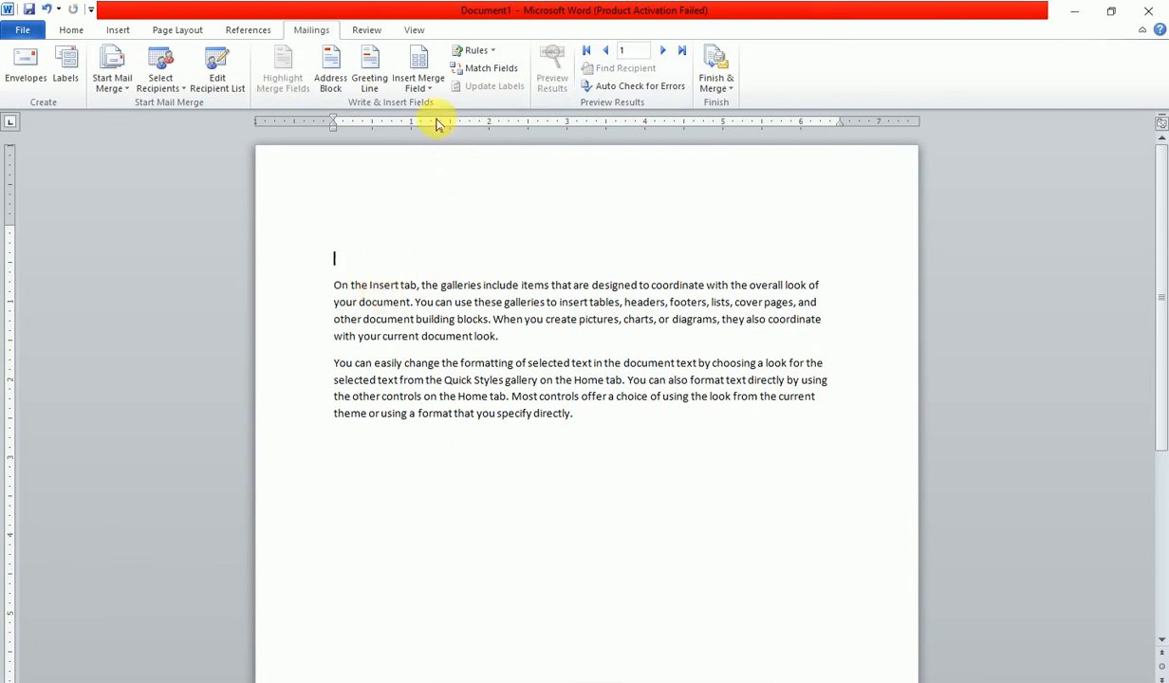
{"action": "left_click", "coordinate": [371, 74]}
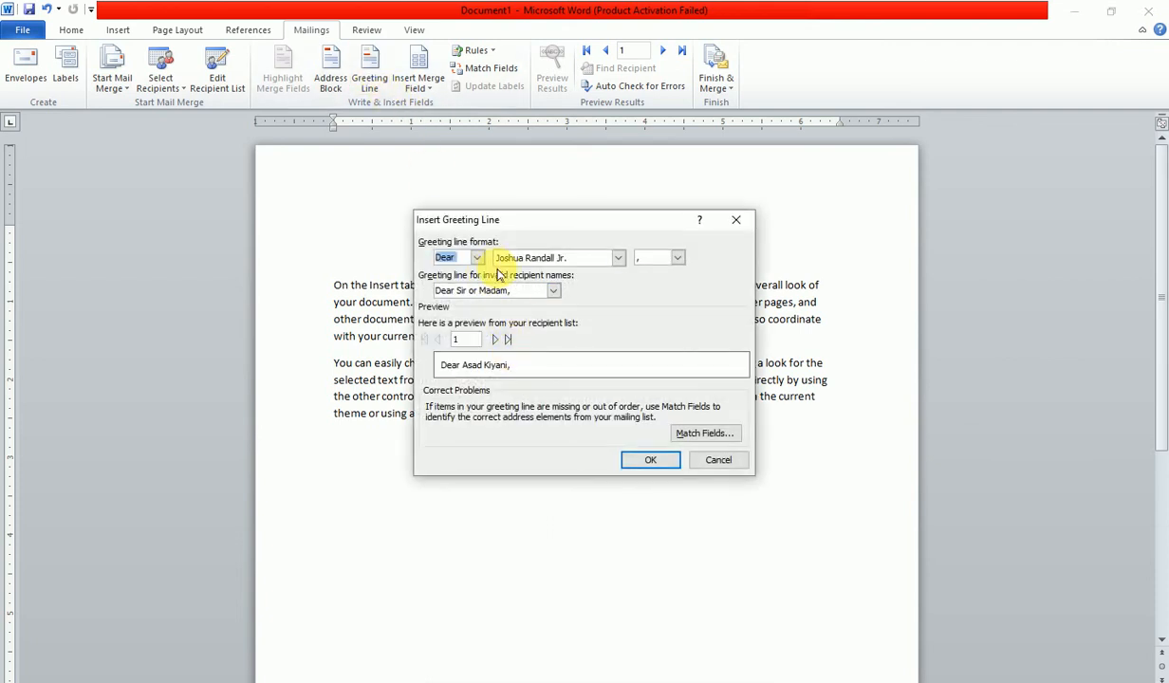
- Keep the Dear salutation, use 'To Whom It May Concern:' for invalid names, then cancel without inserting
{"action": "left_click", "coordinate": [478, 258]}
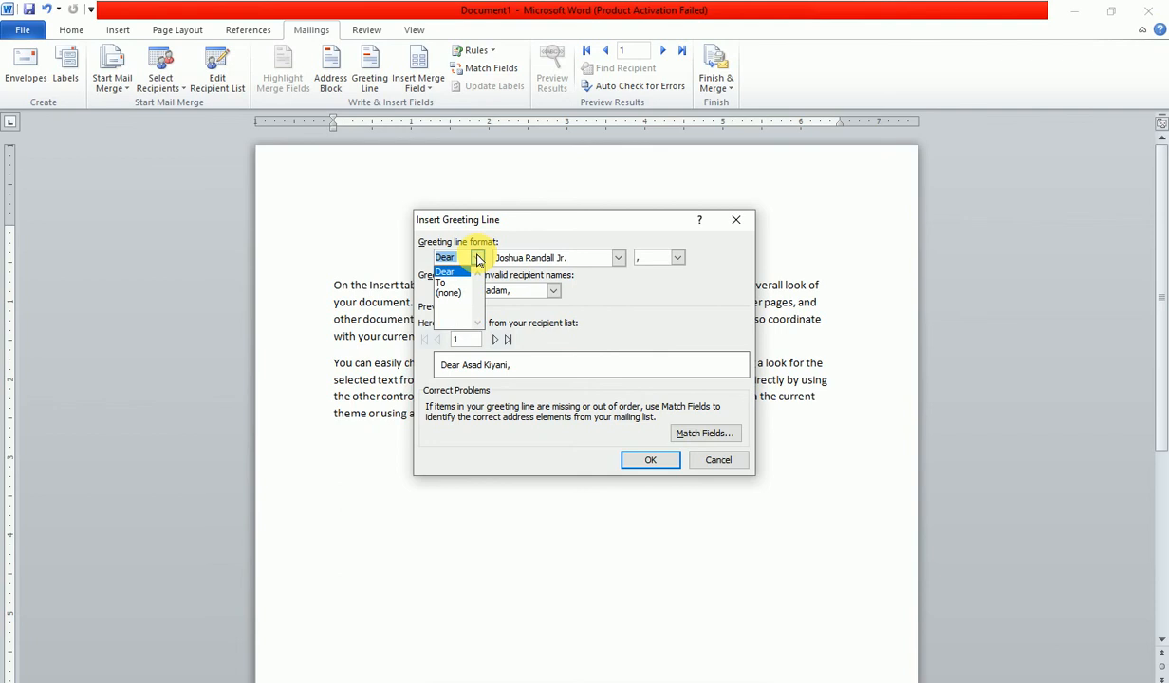
{"action": "left_click", "coordinate": [478, 258]}
{"action": "left_click", "coordinate": [554, 291]}
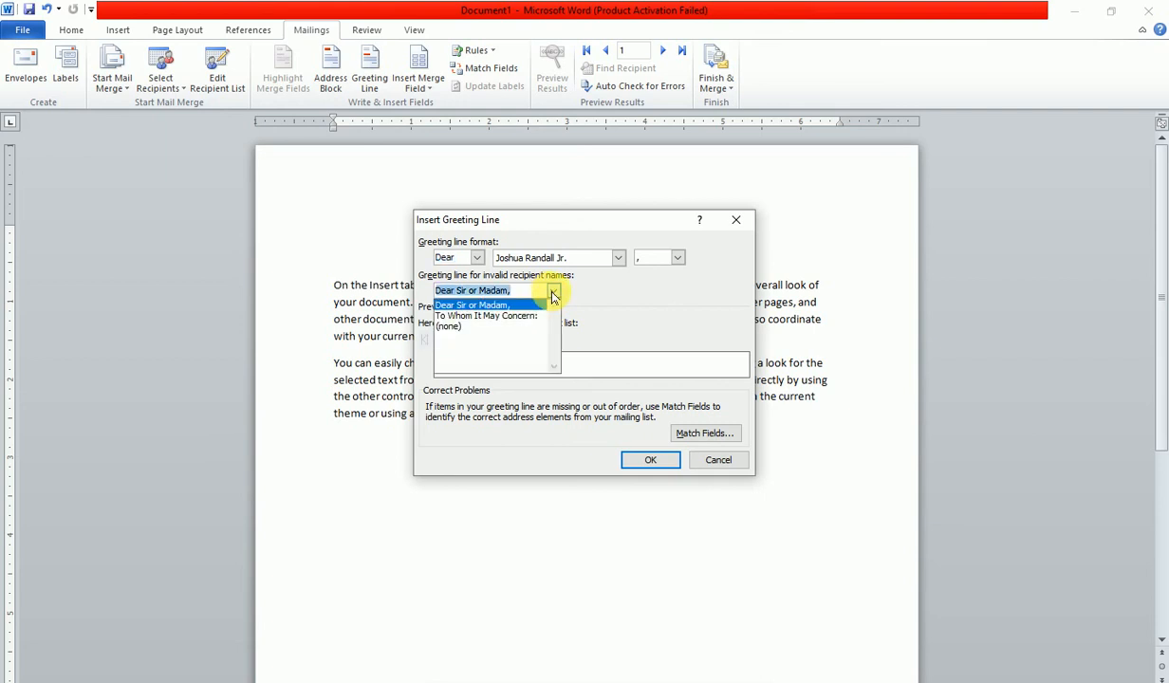
{"action": "left_click", "coordinate": [517, 317]}
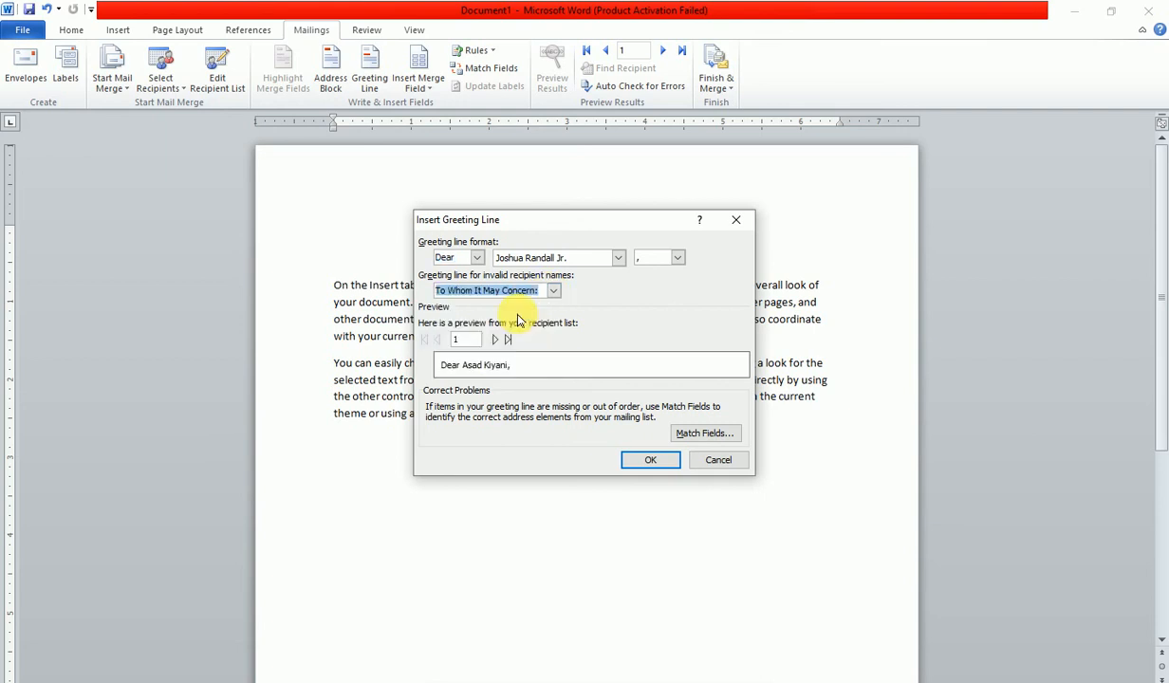
{"action": "left_click", "coordinate": [718, 460]}
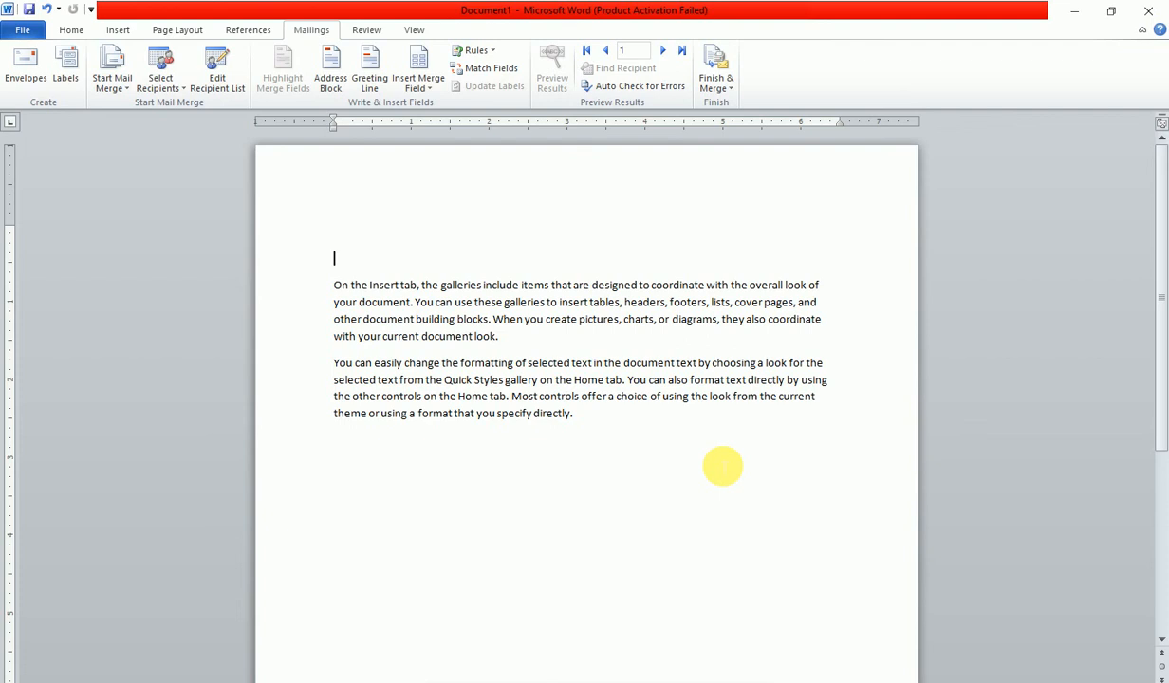
- Insert the First_Name and Last_Name merge fields on the letter's first line
{"action": "left_click", "coordinate": [422, 85]}
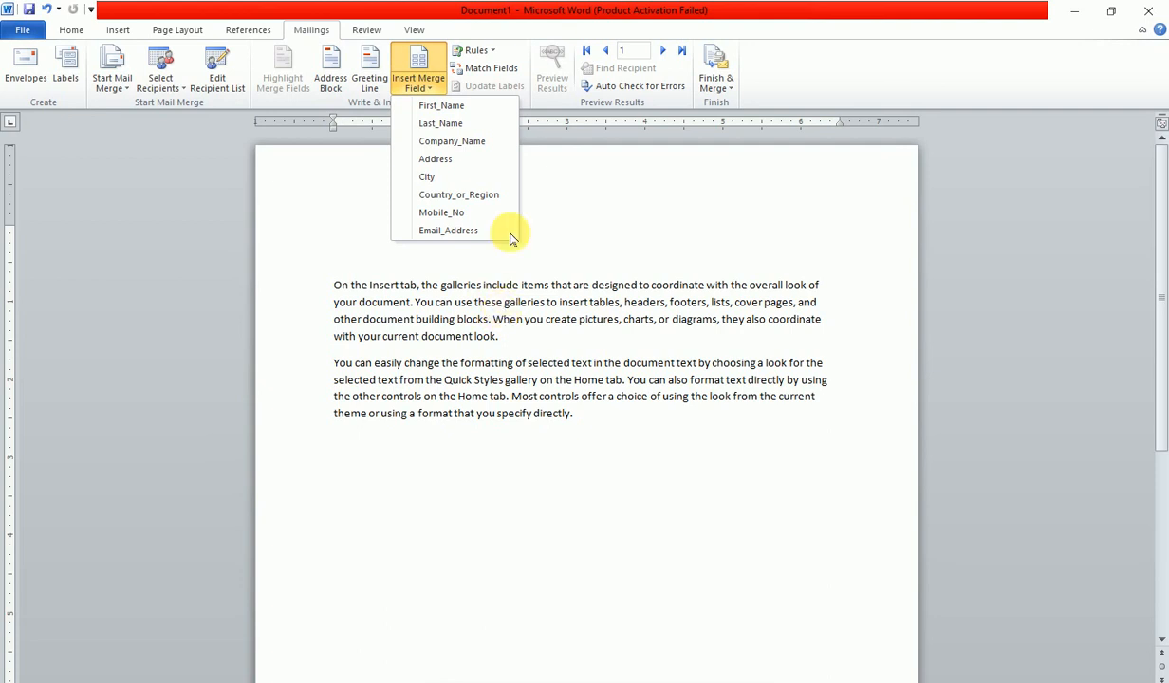
{"action": "left_click", "coordinate": [447, 106]}
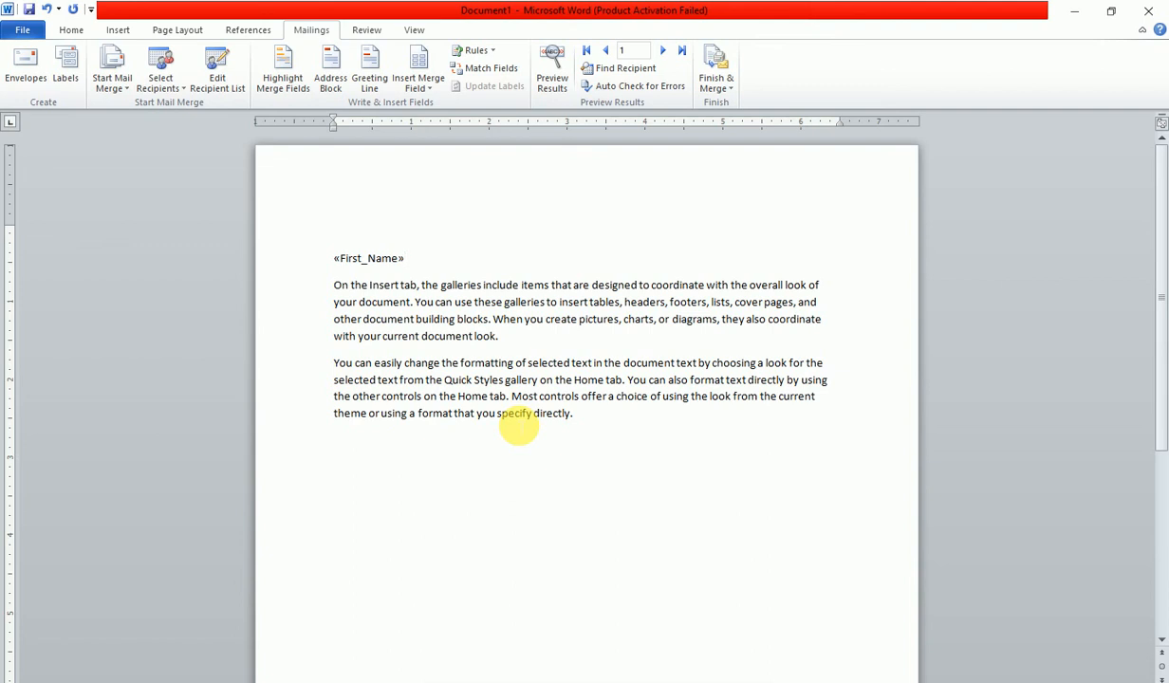
{"action": "left_click", "coordinate": [419, 79]}
{"action": "left_click", "coordinate": [440, 123]}
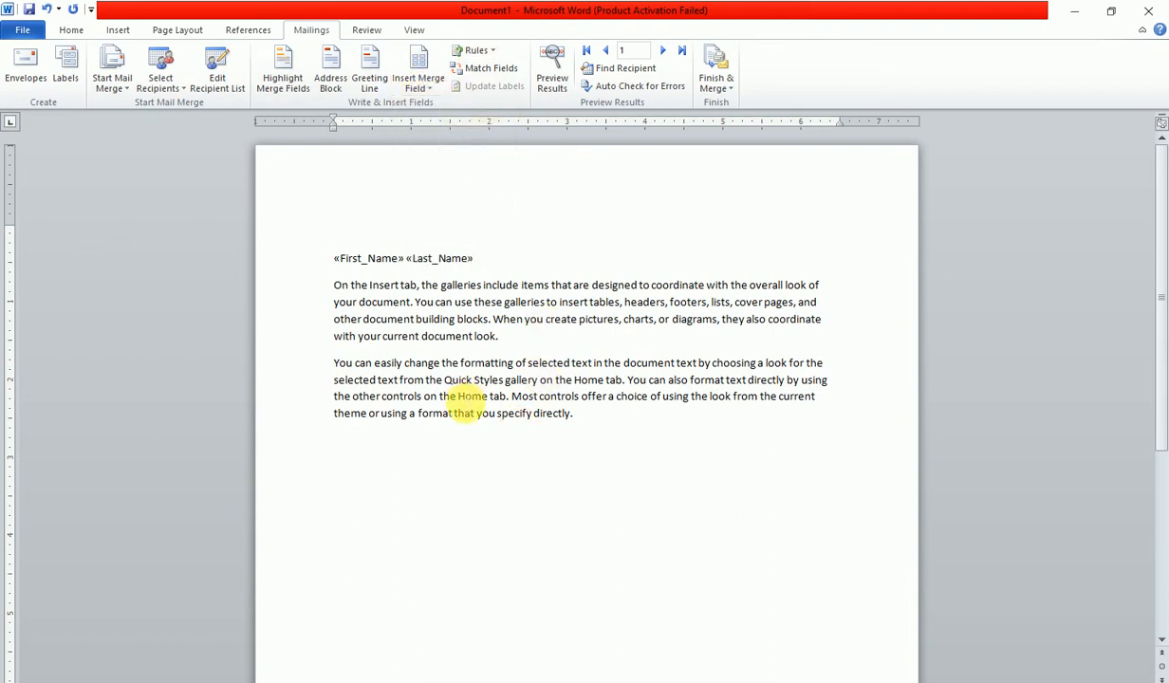
{"action": "key", "text": "Return"}
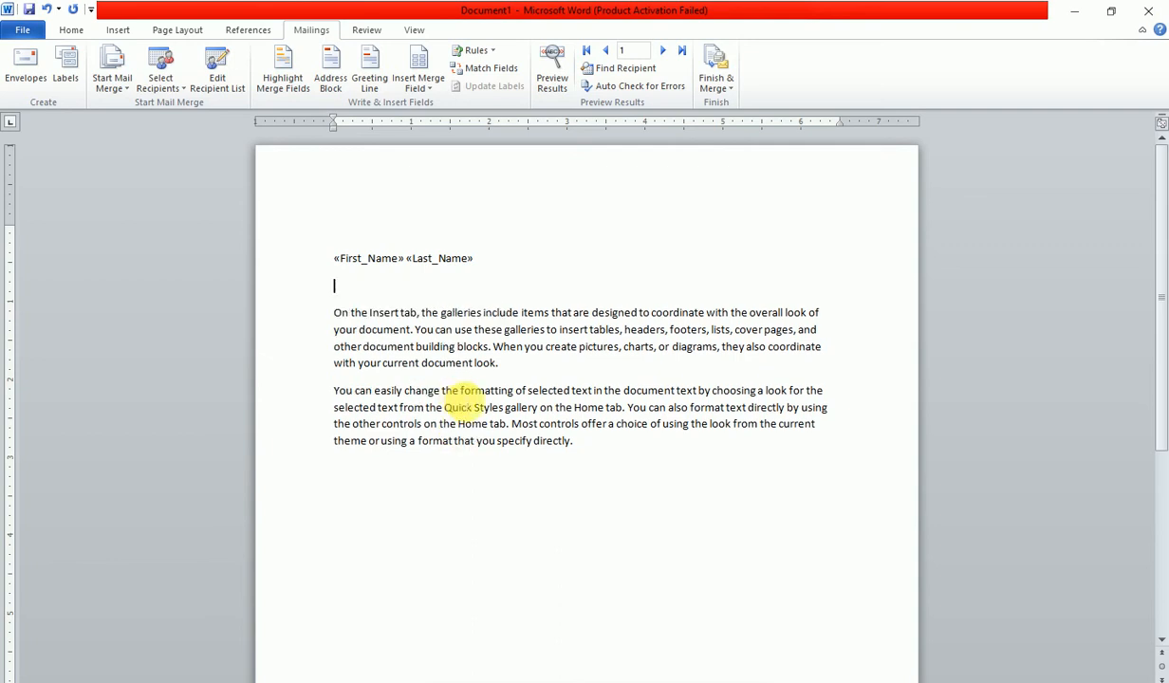
- Add Company_Name and Address fields on separate lines, with a comma after Address
{"action": "left_click", "coordinate": [419, 80]}
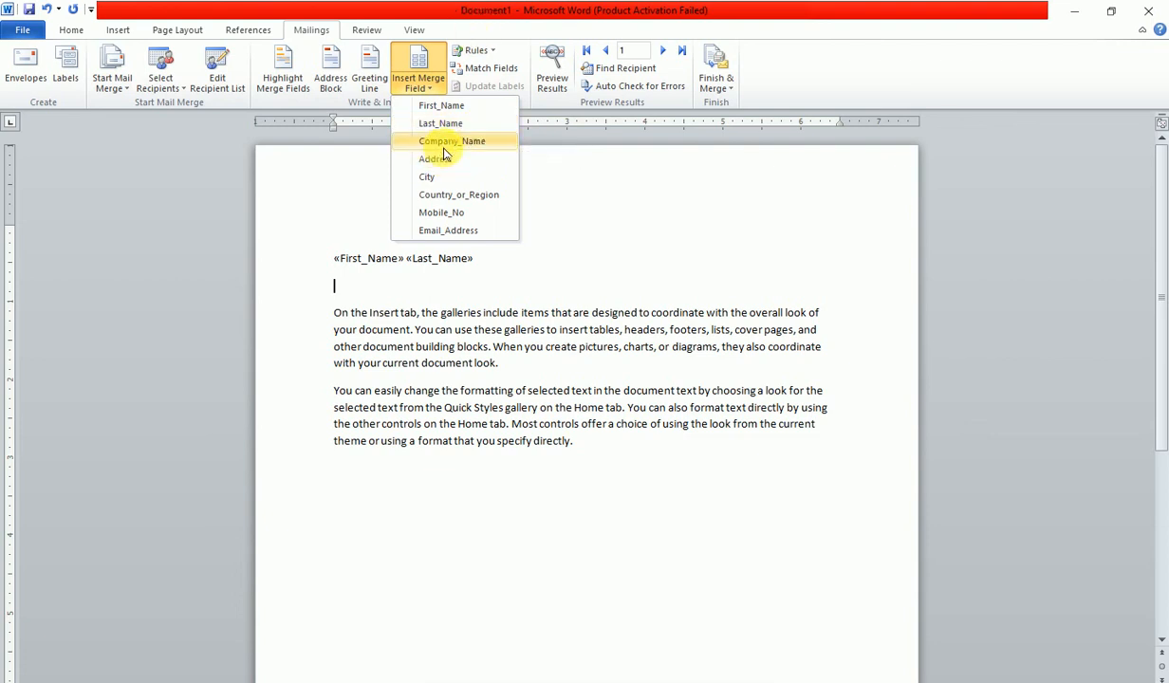
{"action": "left_click", "coordinate": [444, 142]}
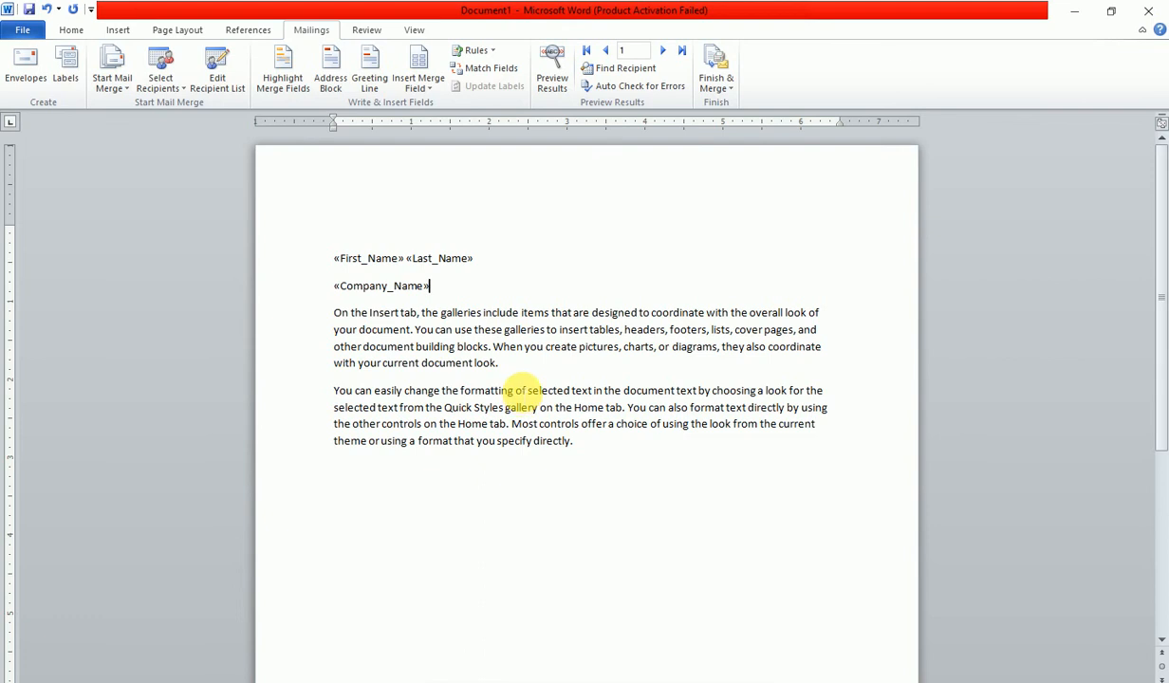
{"action": "key", "text": "Return"}
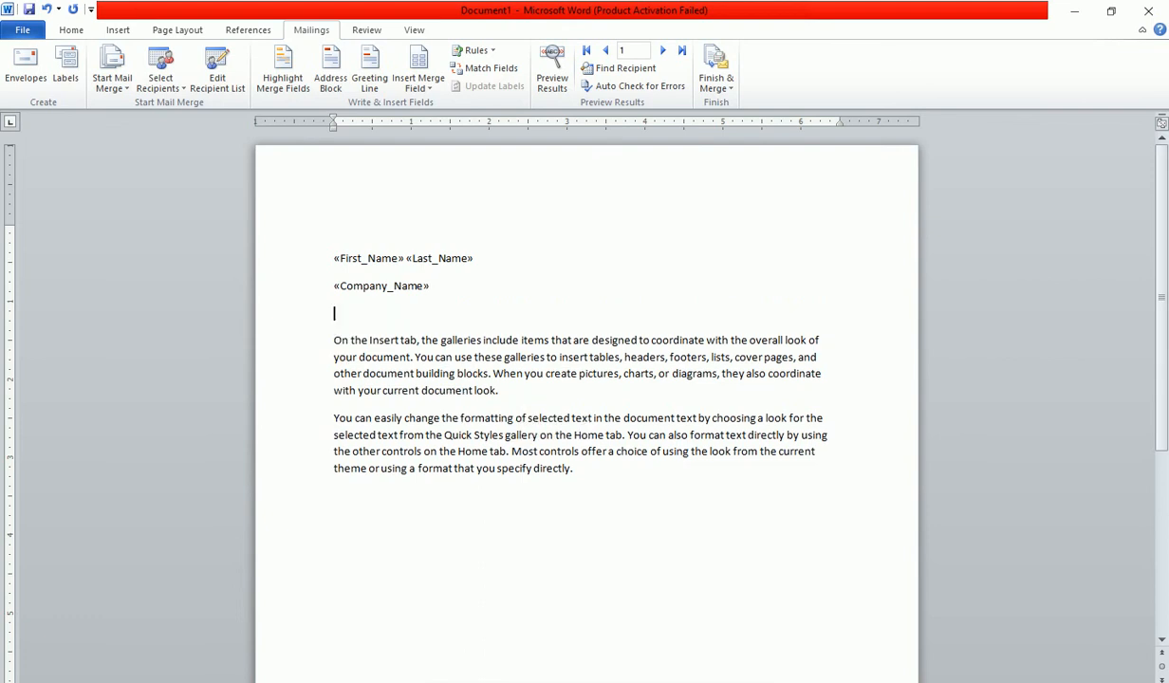
{"action": "left_click", "coordinate": [418, 82]}
{"action": "left_click", "coordinate": [451, 161]}
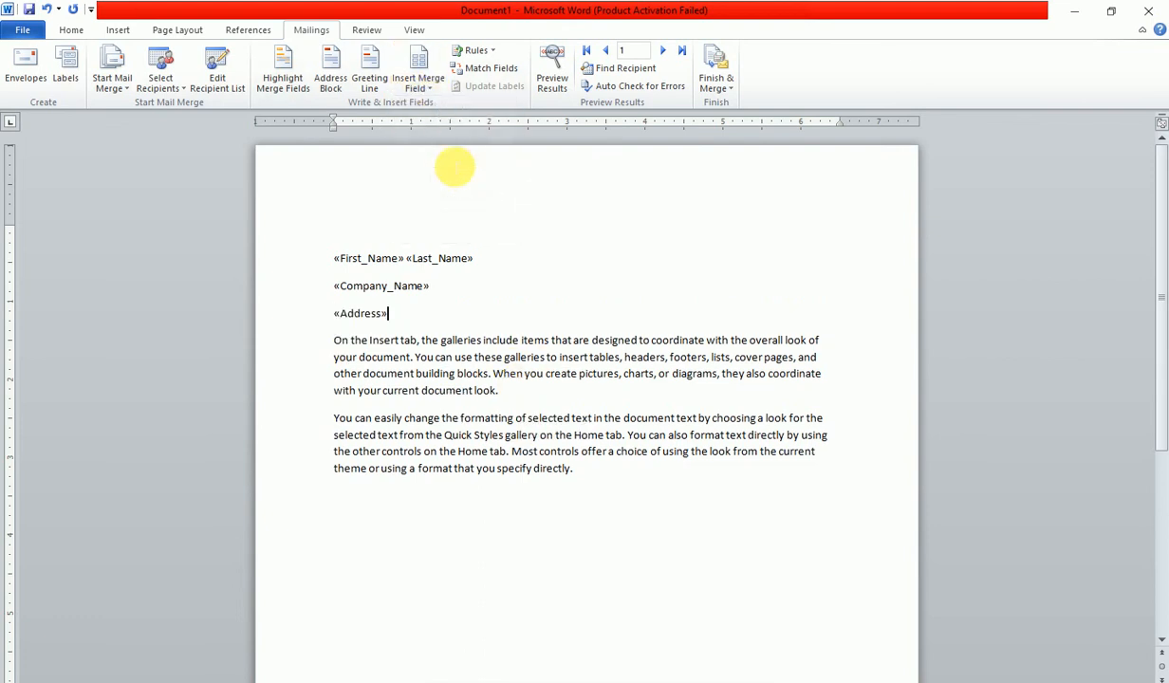
{"action": "type", "text": ","}
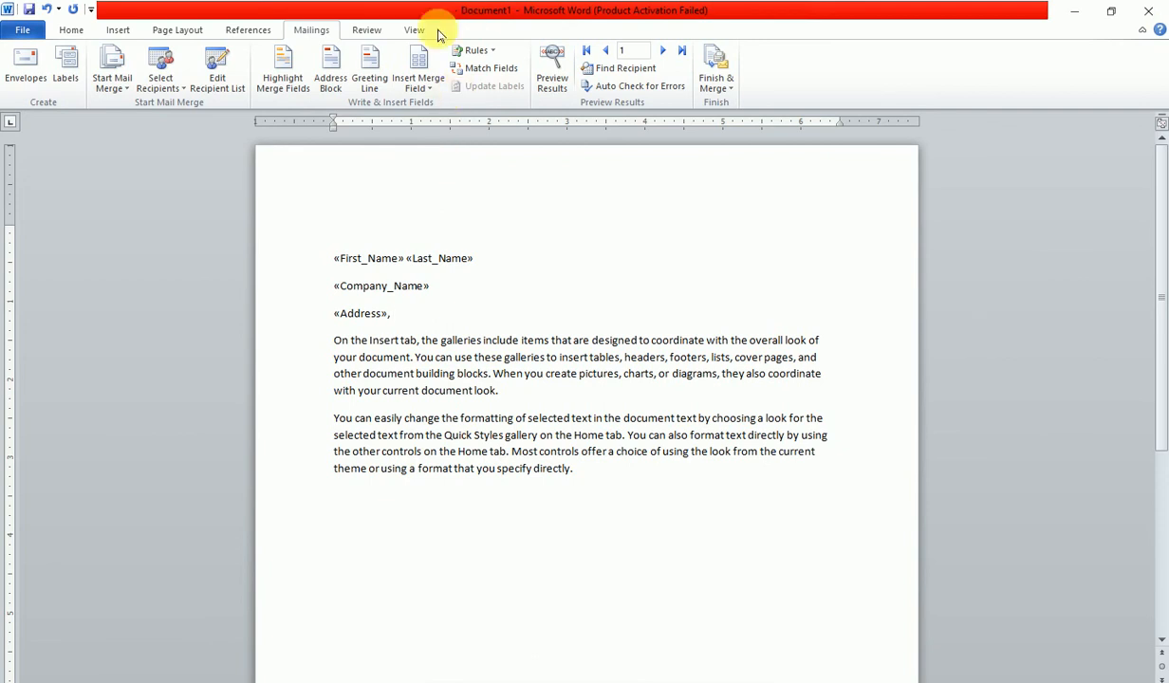
{"action": "left_click", "coordinate": [419, 62]}
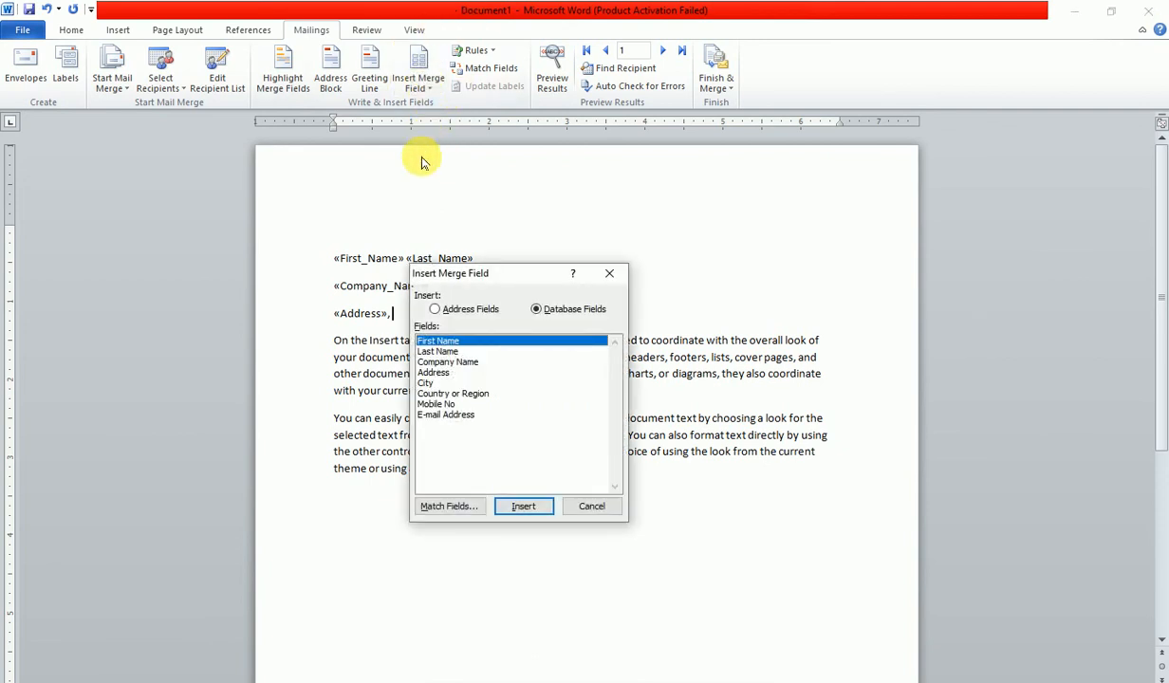
- Complete the address line with comma-separated City and Country_or_Region fields
{"action": "left_click", "coordinate": [609, 274]}
{"action": "left_click", "coordinate": [414, 95]}
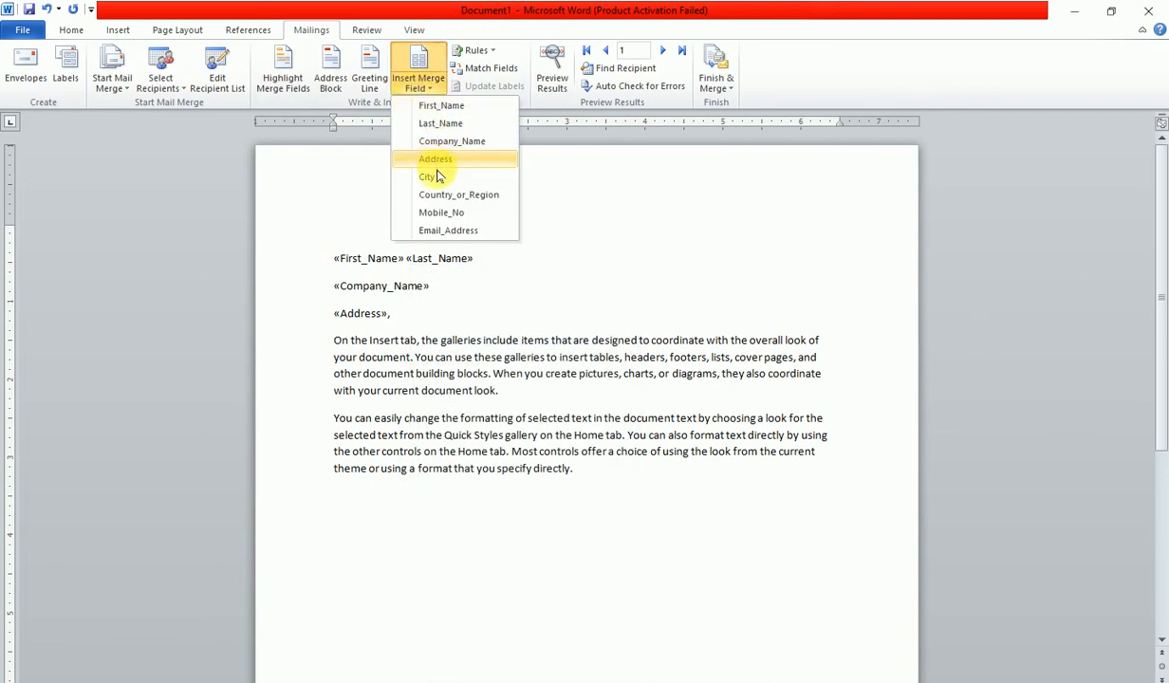
{"action": "left_click", "coordinate": [435, 181]}
{"action": "type", "text": ","}
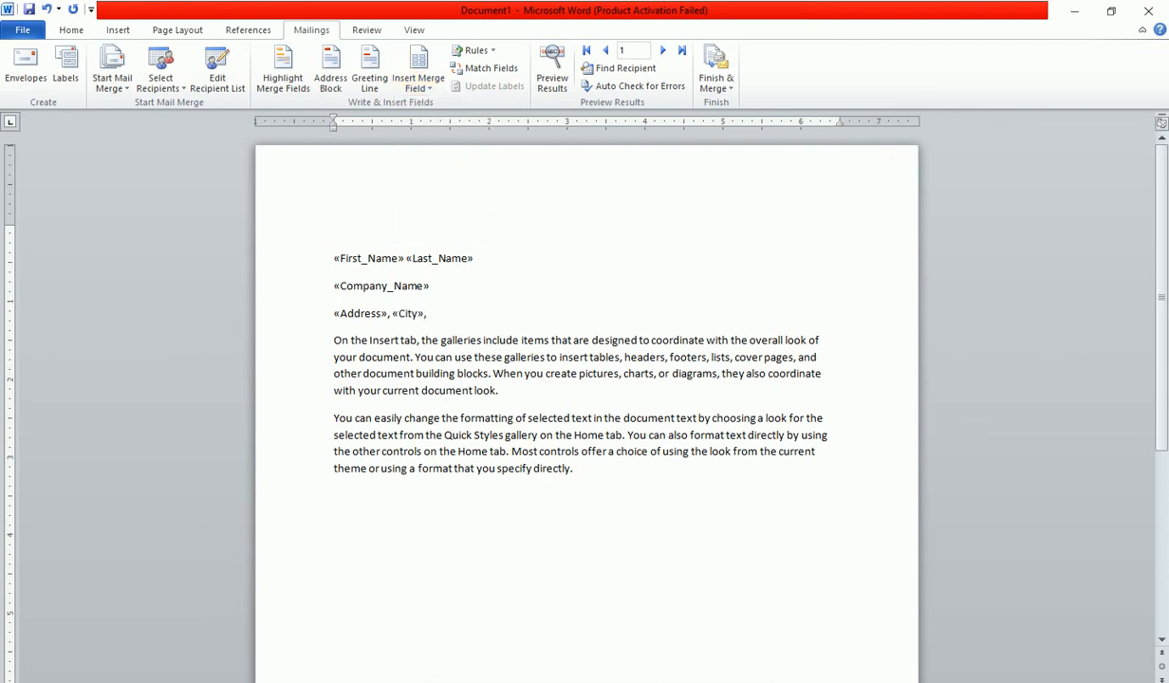
{"action": "left_click", "coordinate": [418, 84]}
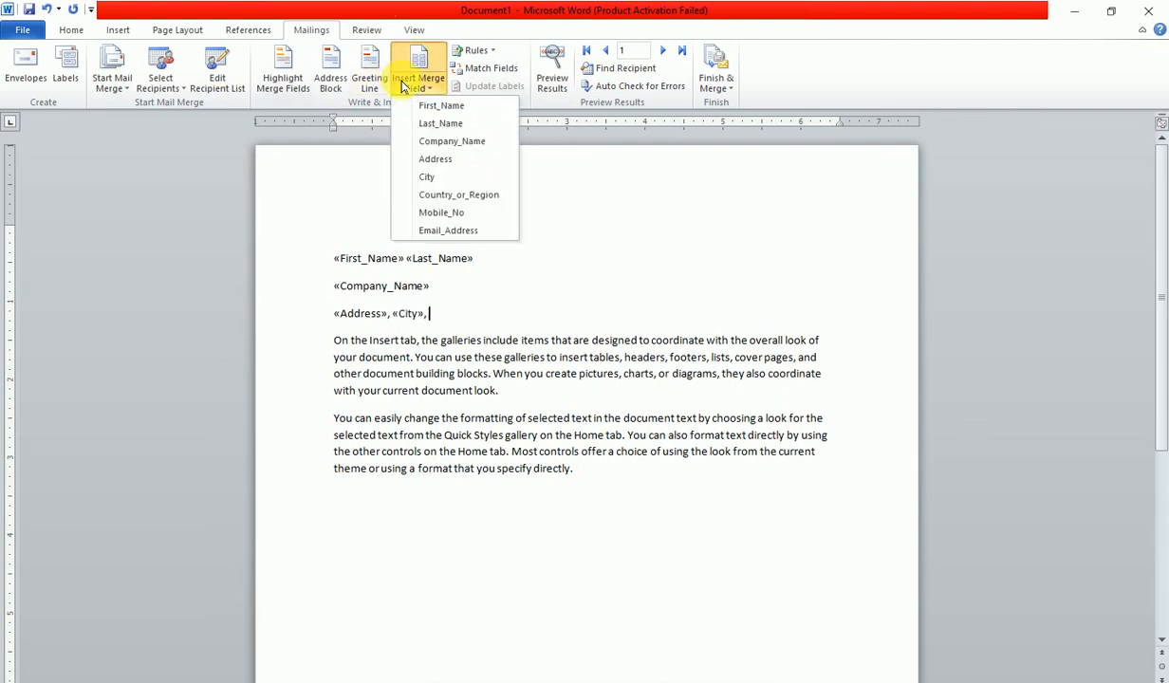
{"action": "left_click", "coordinate": [456, 194]}
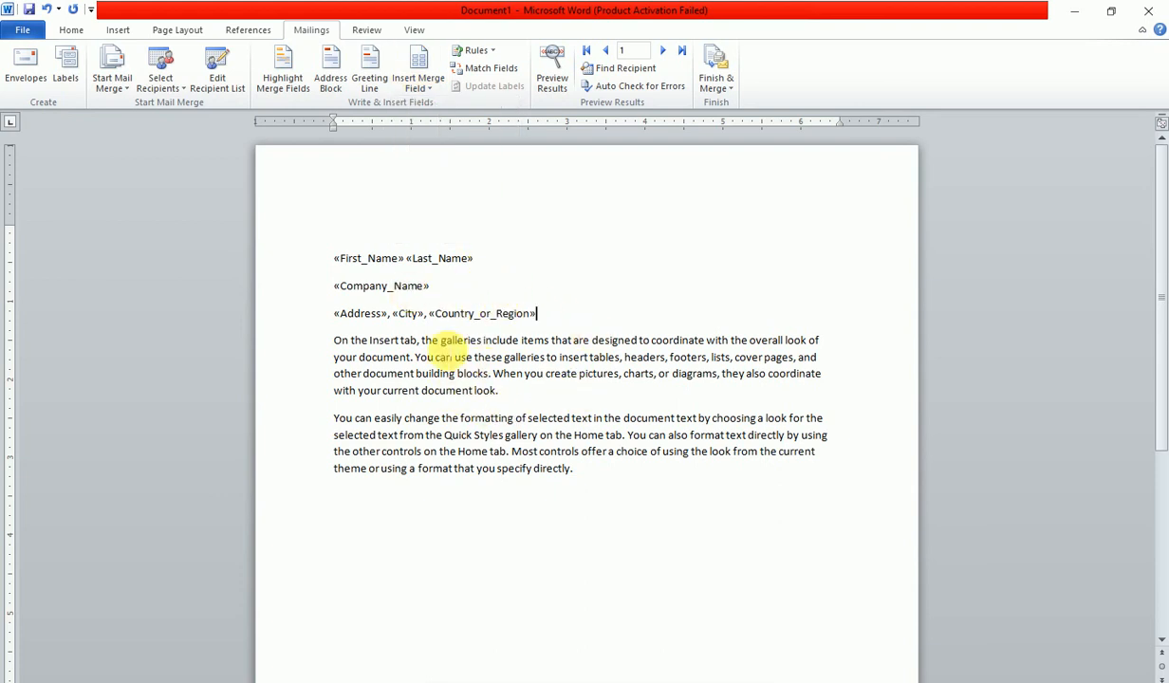
- Add a Mobile_No line under the address, plus Mobile_No and Email_Address lines below the body text
{"action": "key", "text": "Return"}
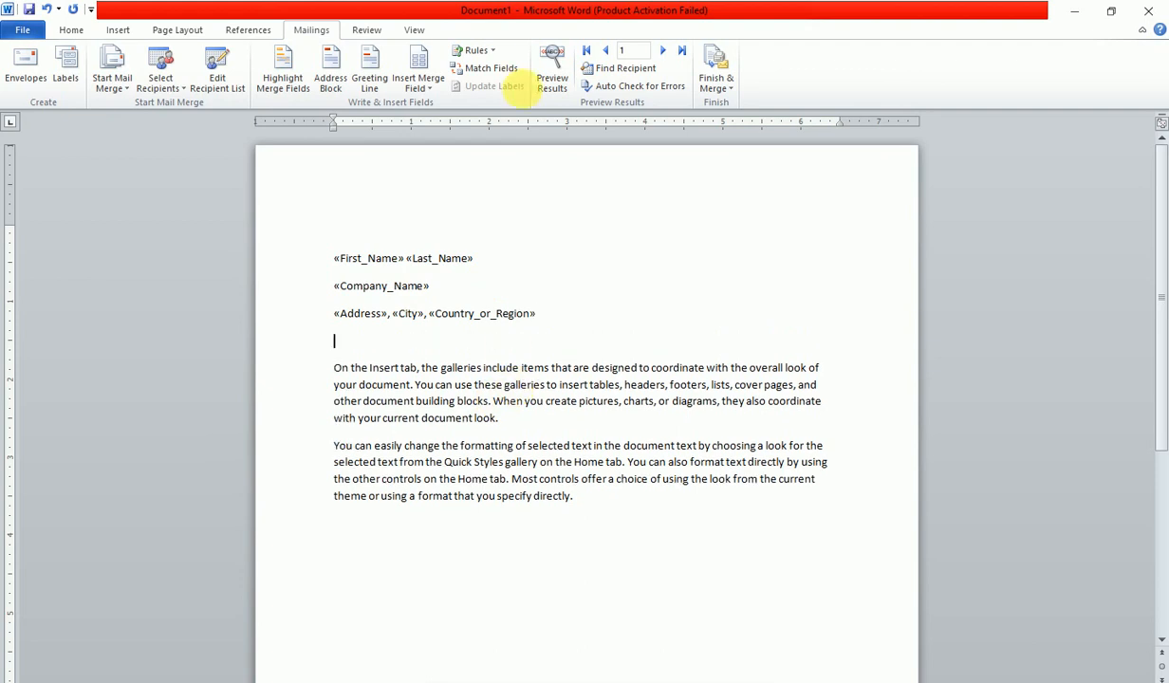
{"action": "left_click", "coordinate": [419, 86]}
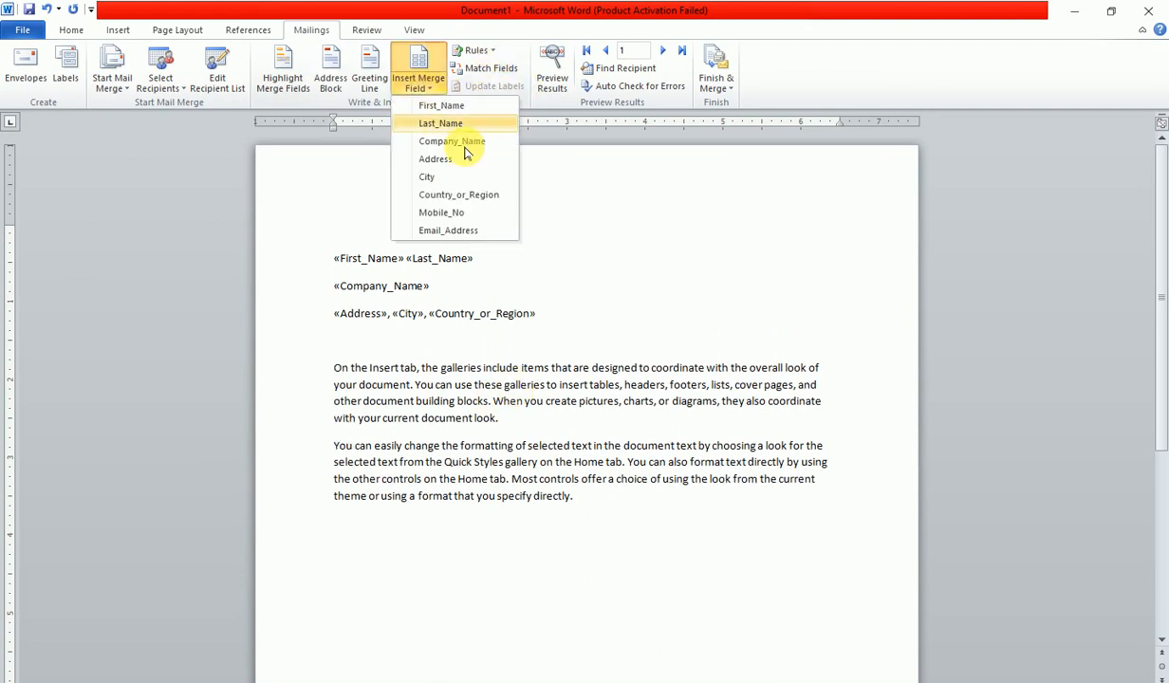
{"action": "left_click", "coordinate": [470, 215]}
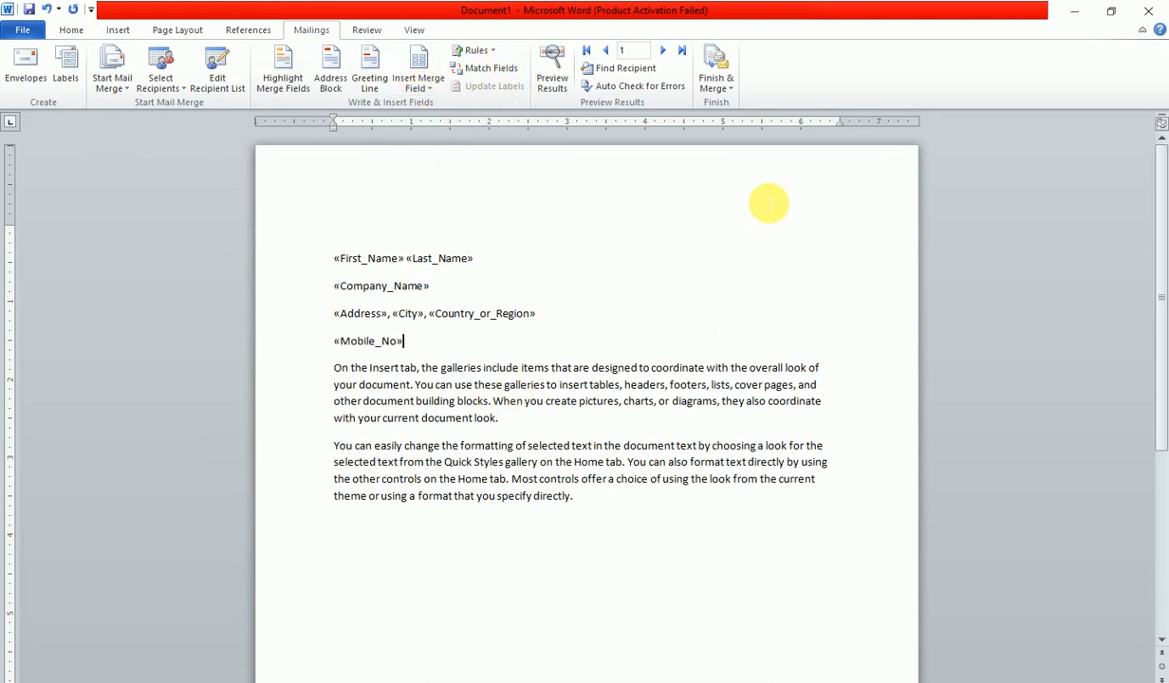
{"action": "key", "text": "Return"}
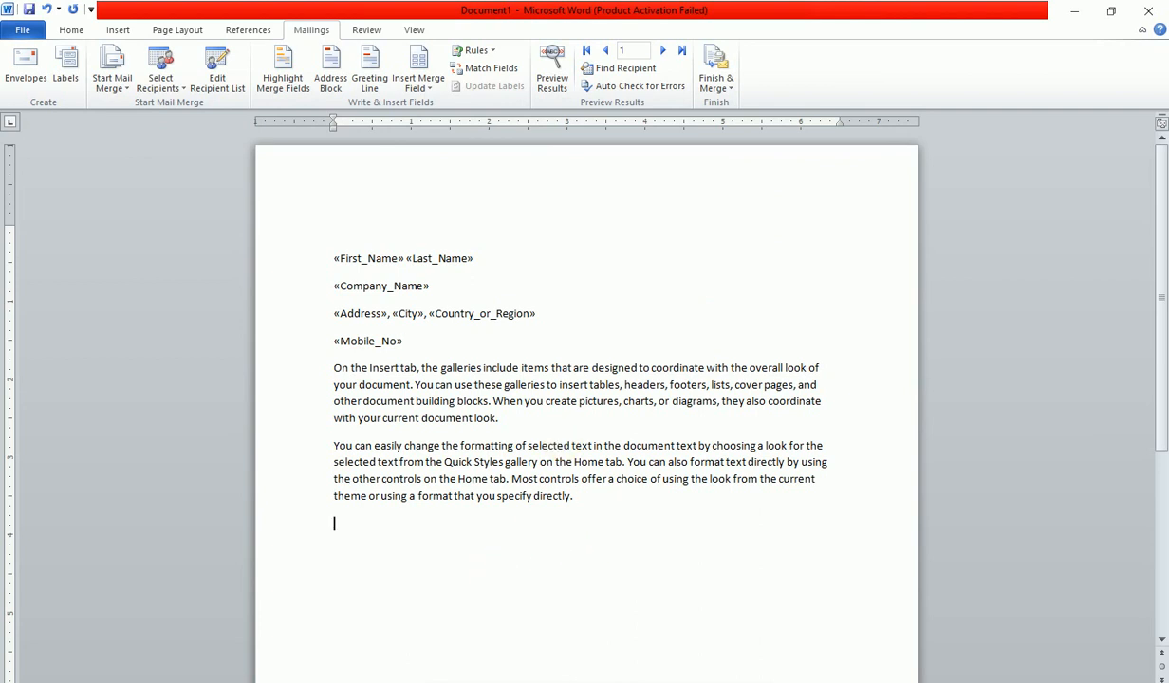
{"action": "left_click", "coordinate": [429, 87]}
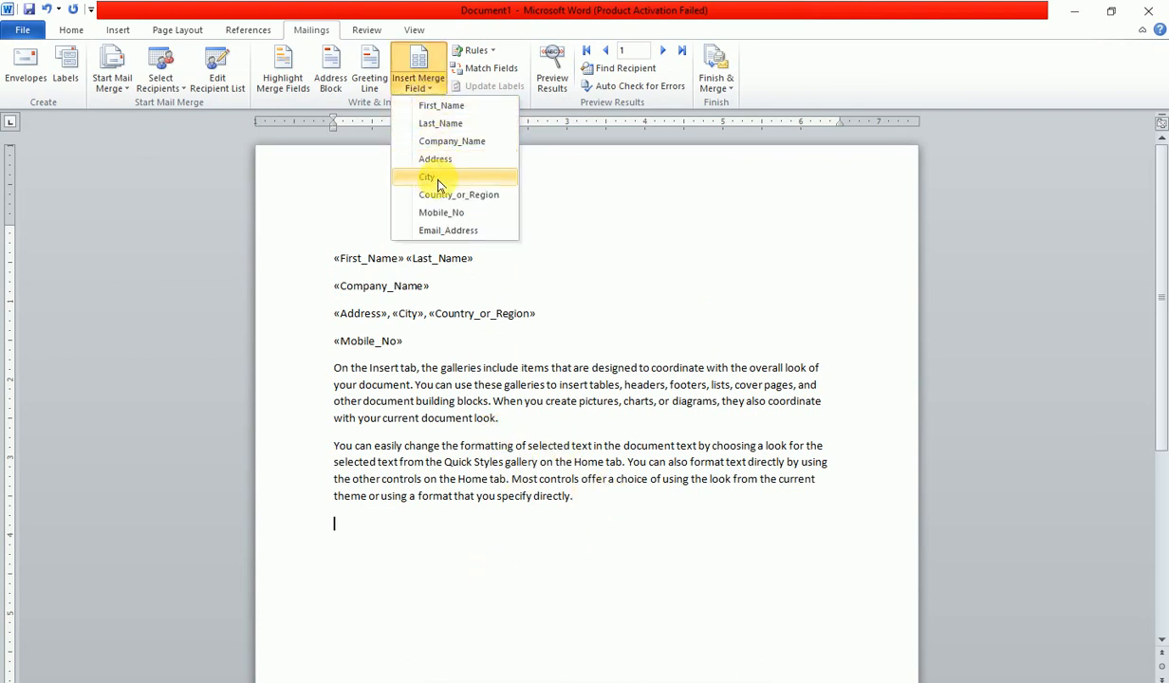
{"action": "left_click", "coordinate": [441, 212]}
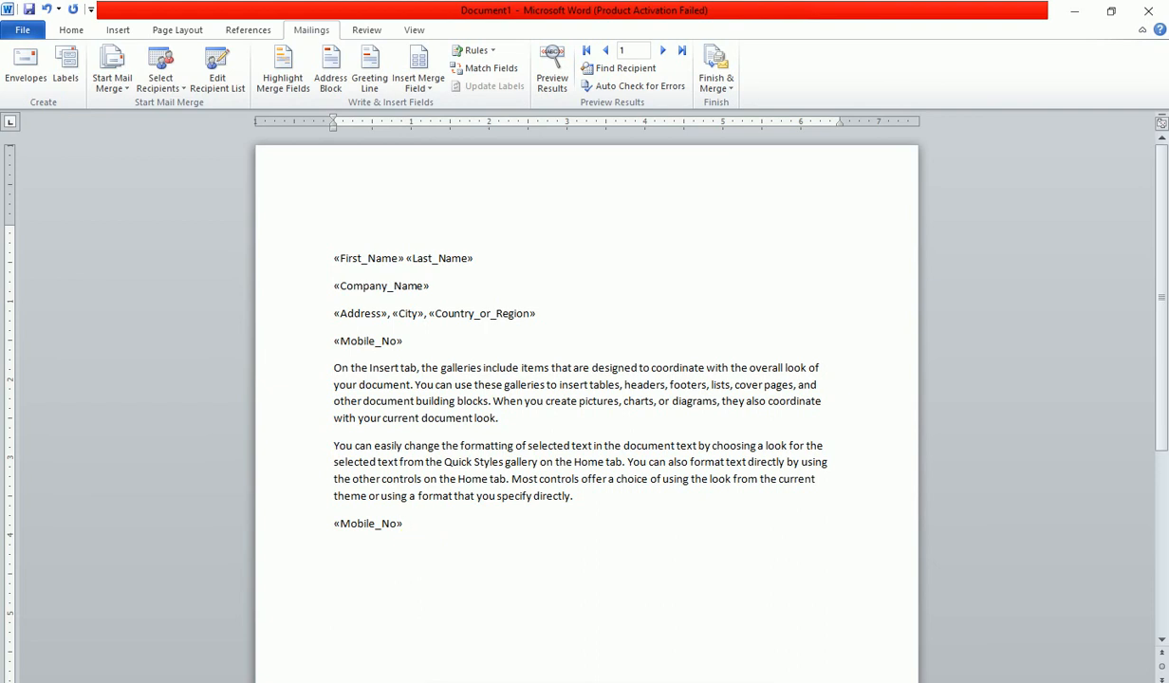
{"action": "key", "text": "Return"}
{"action": "left_click", "coordinate": [425, 87]}
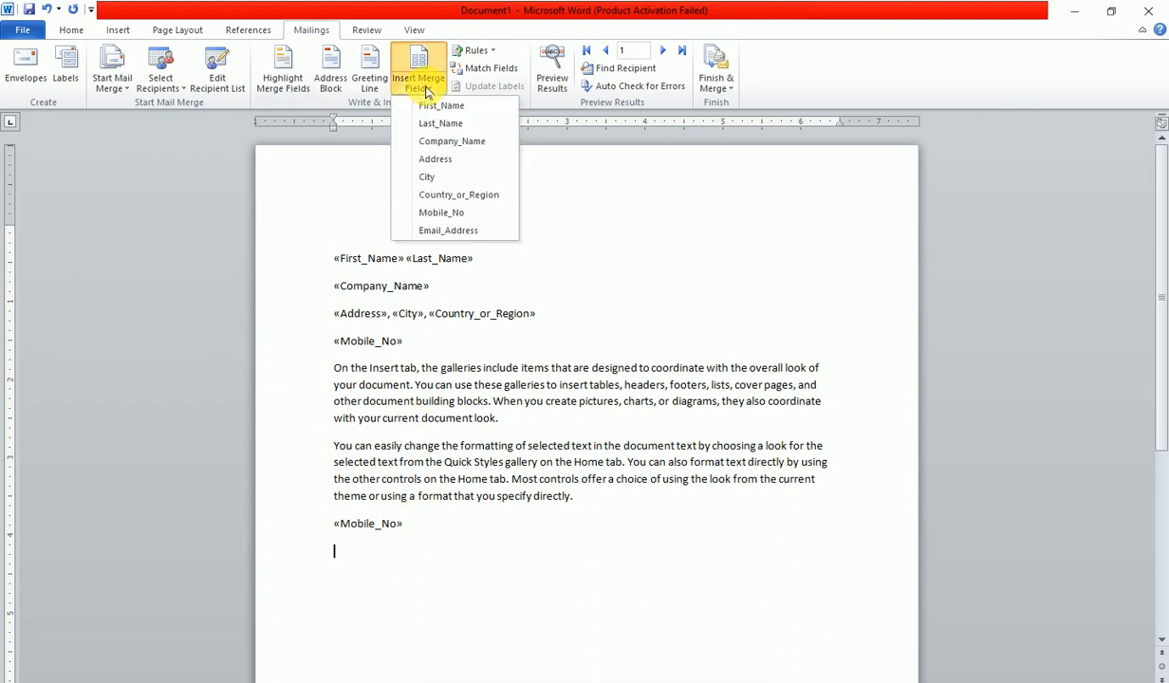
{"action": "left_click", "coordinate": [444, 231]}
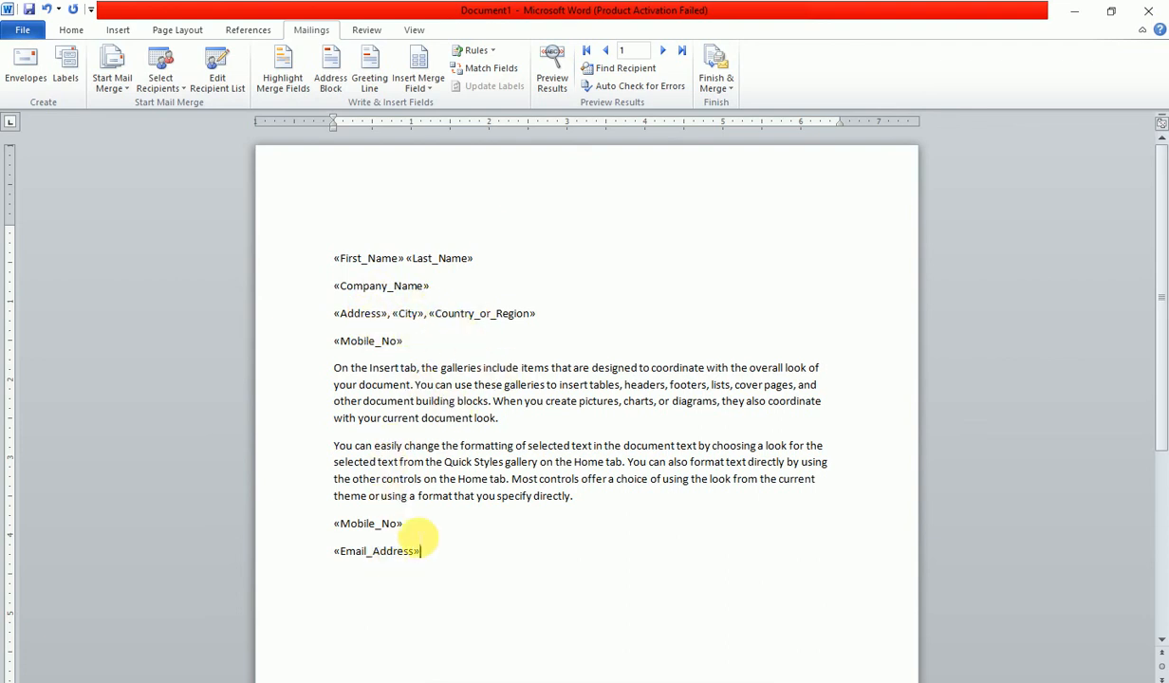
- Delete the extra Mobile_No line beneath the address
{"action": "left_click", "coordinate": [423, 89]}
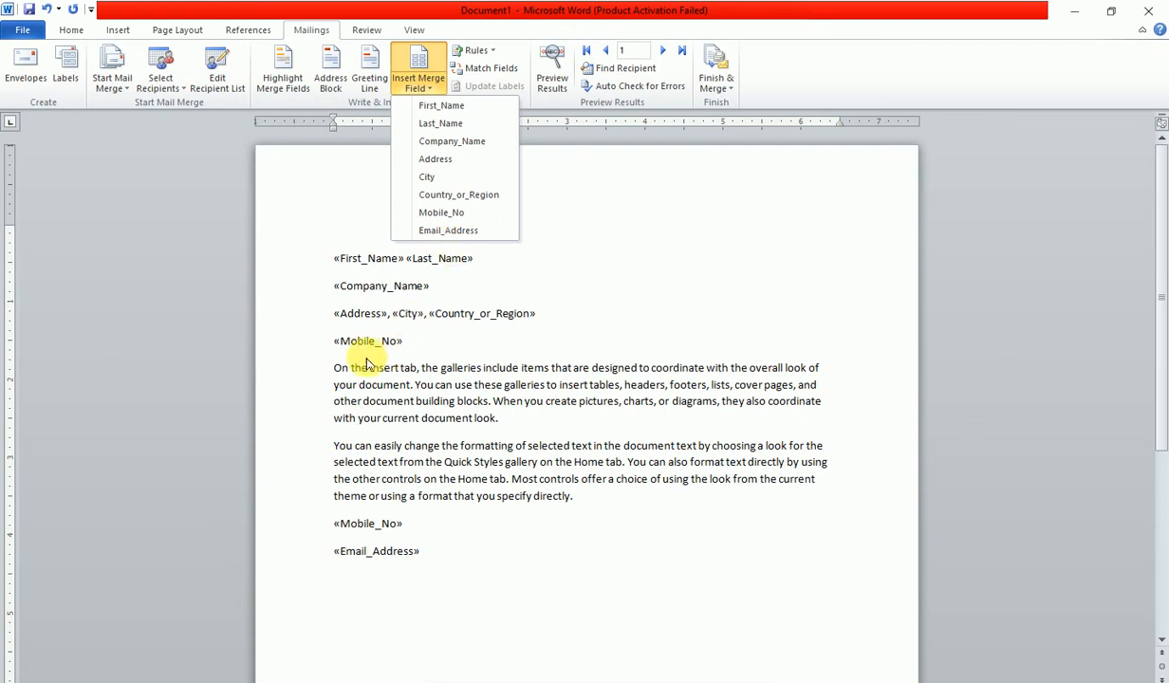
{"action": "left_click", "coordinate": [308, 347]}
{"action": "left_click", "coordinate": [323, 349]}
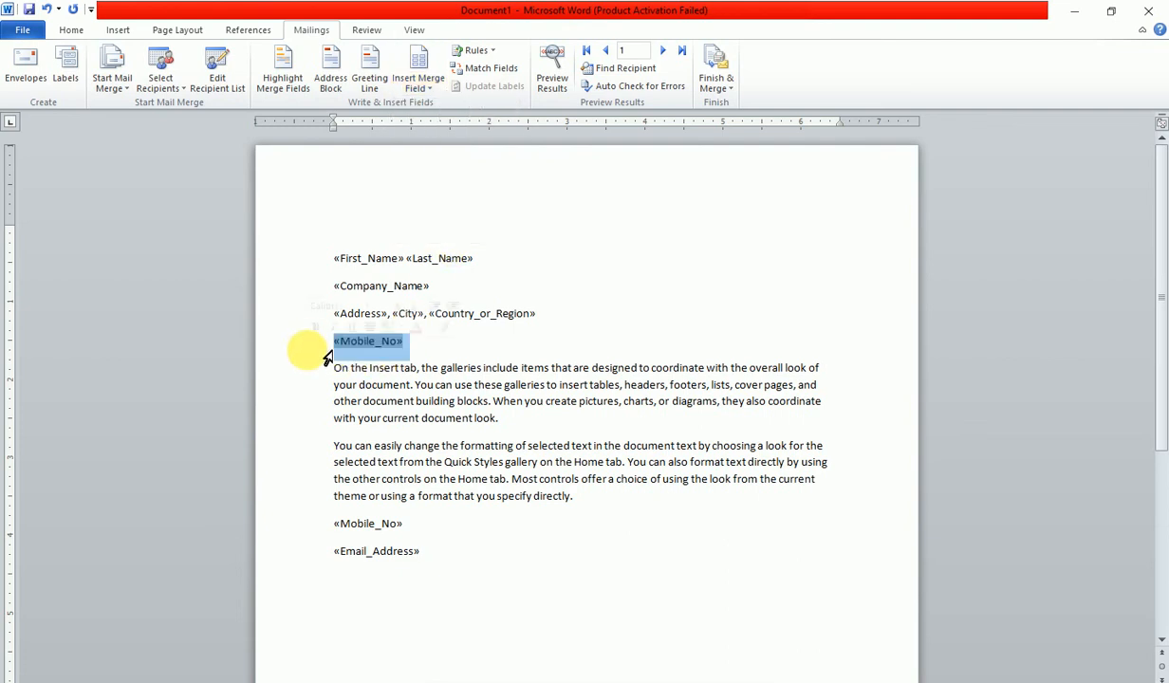
{"action": "key", "text": "Delete"}
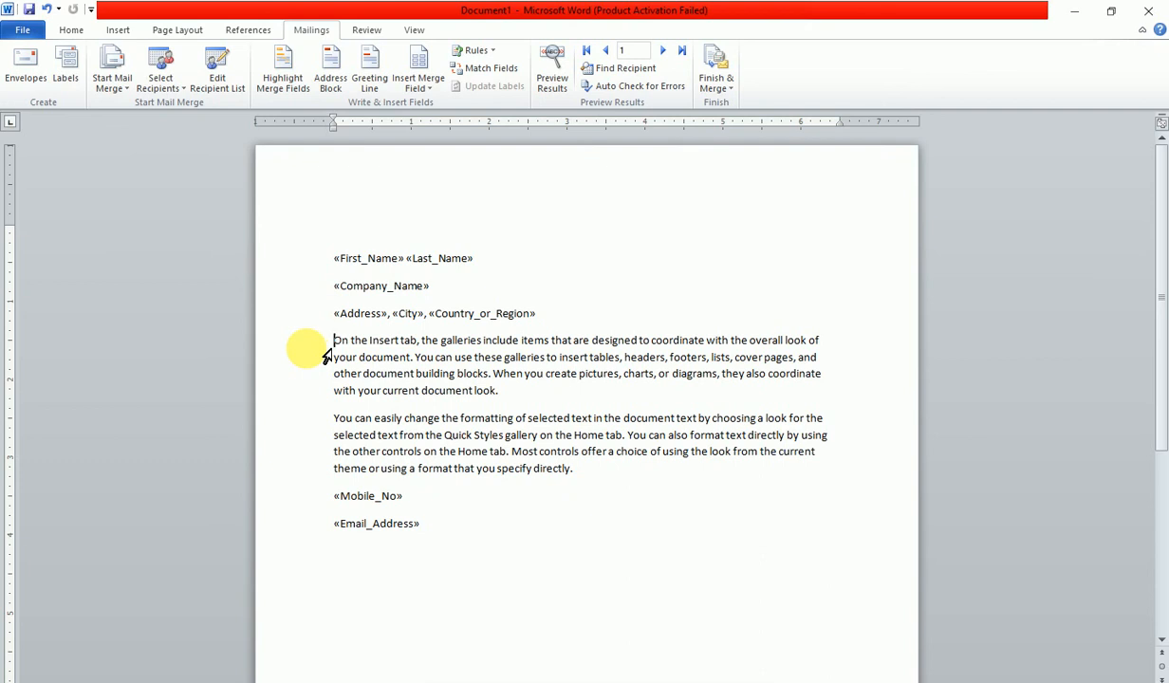
- Preview the letter for recipients 2 and 3, return to recipient 1, and open Find Recipient
{"action": "left_click", "coordinate": [552, 71]}
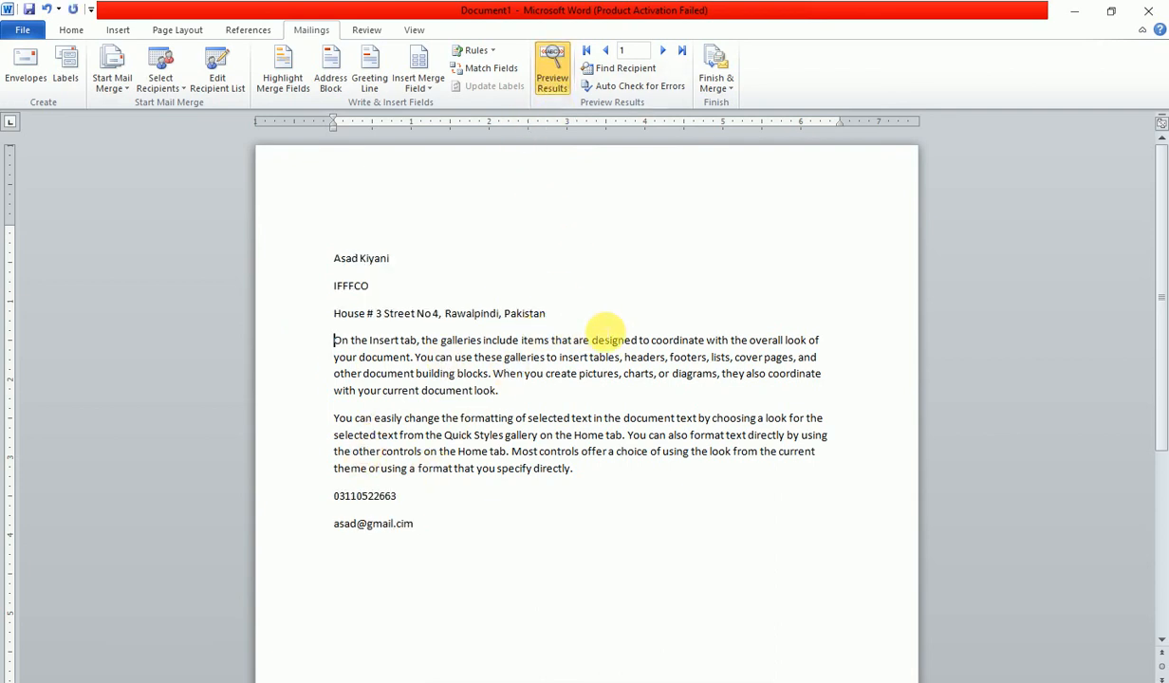
{"action": "left_click", "coordinate": [663, 52]}
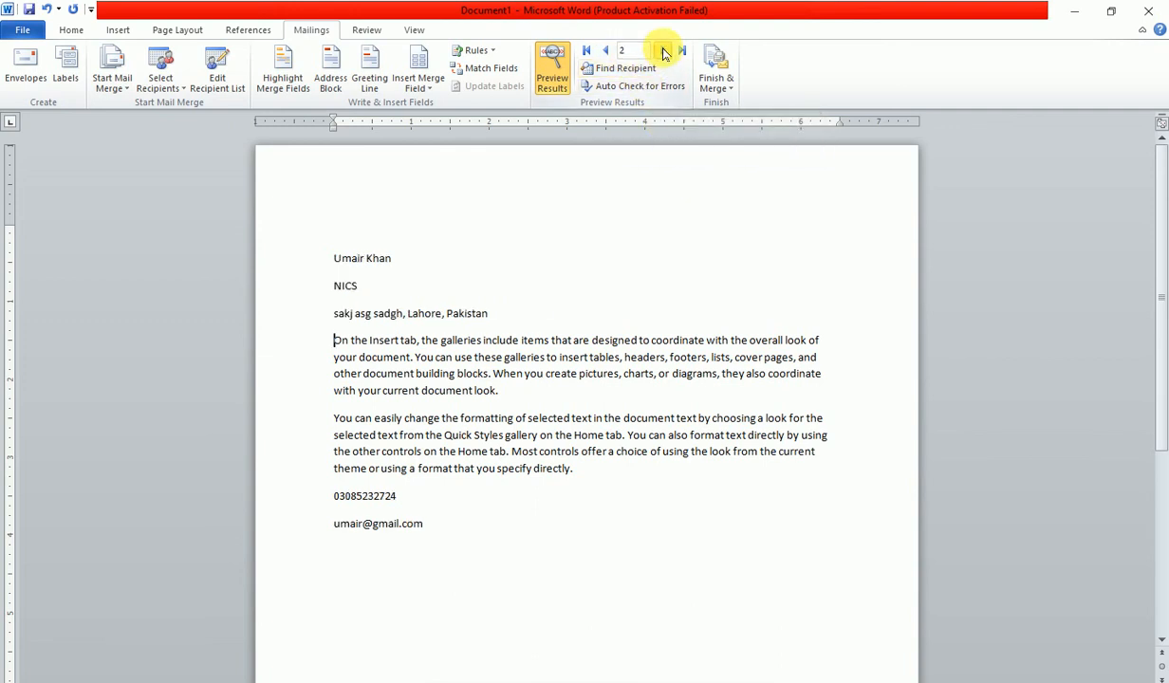
{"action": "left_click", "coordinate": [663, 53]}
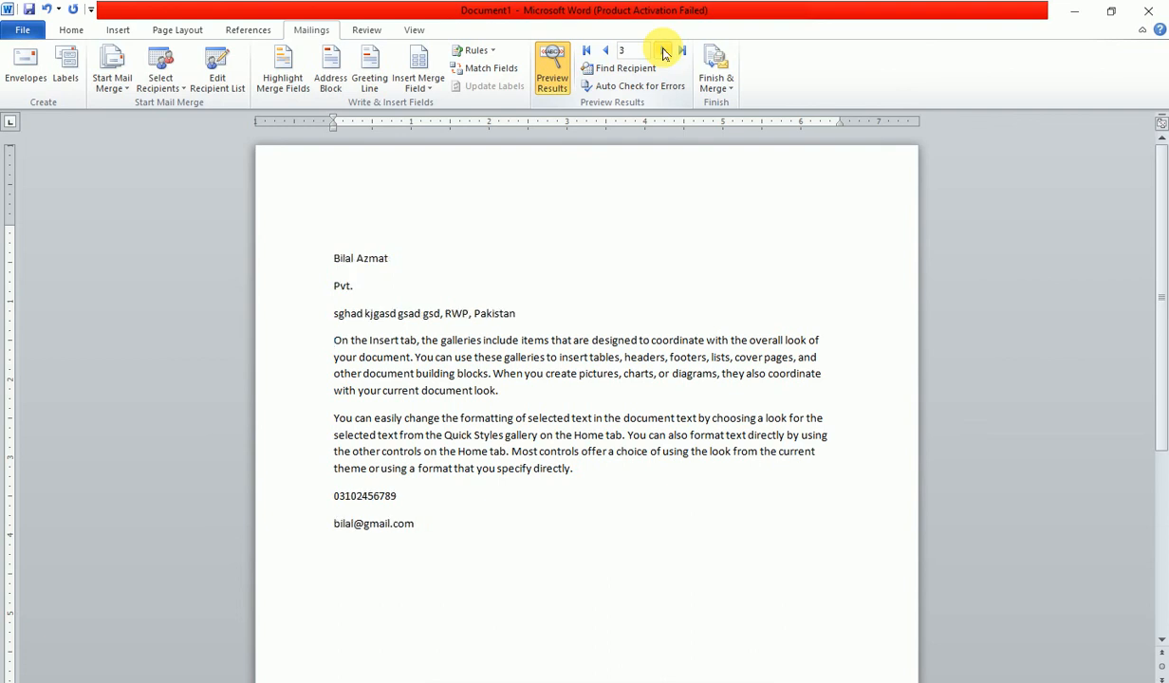
{"action": "left_click", "coordinate": [602, 51]}
{"action": "left_click", "coordinate": [603, 53]}
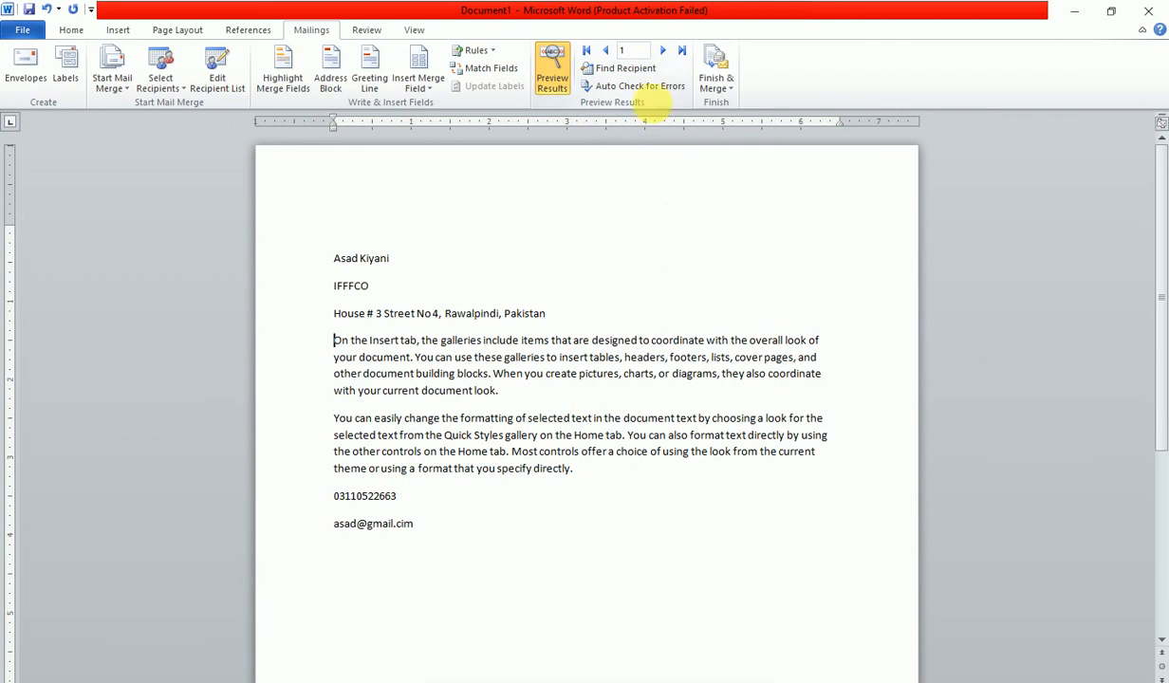
{"action": "left_click", "coordinate": [636, 72]}
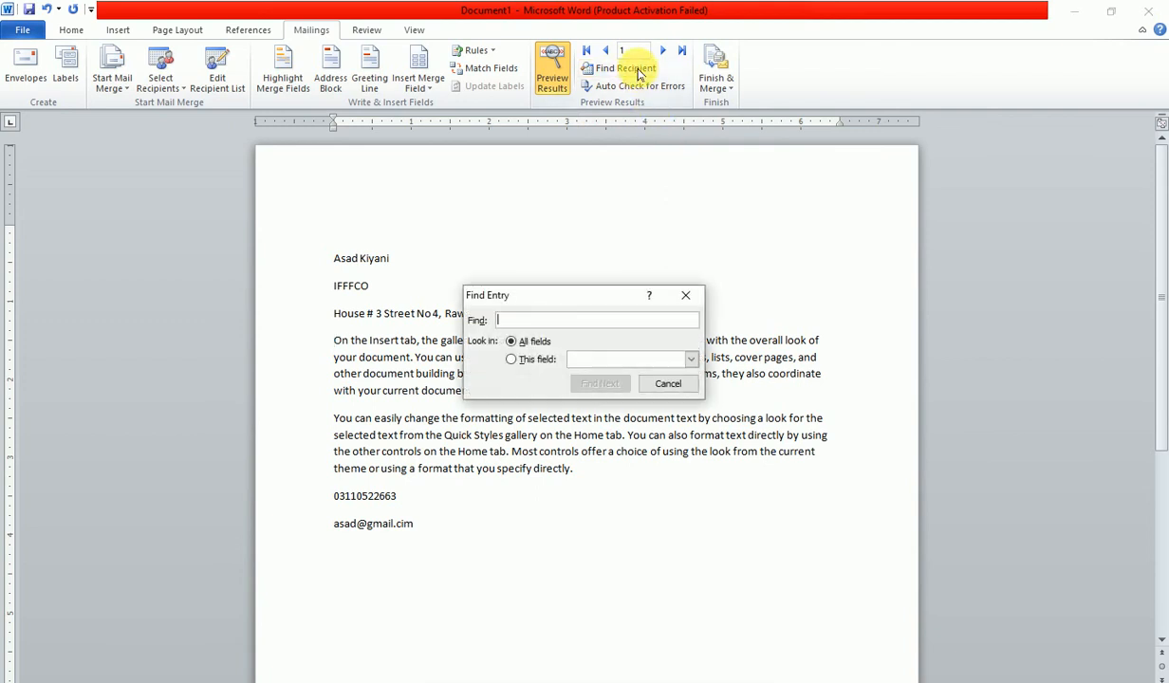
- Restrict Find Entry to the Last Name field, then cancel without searching
{"action": "left_click", "coordinate": [512, 359]}
{"action": "left_click", "coordinate": [650, 358]}
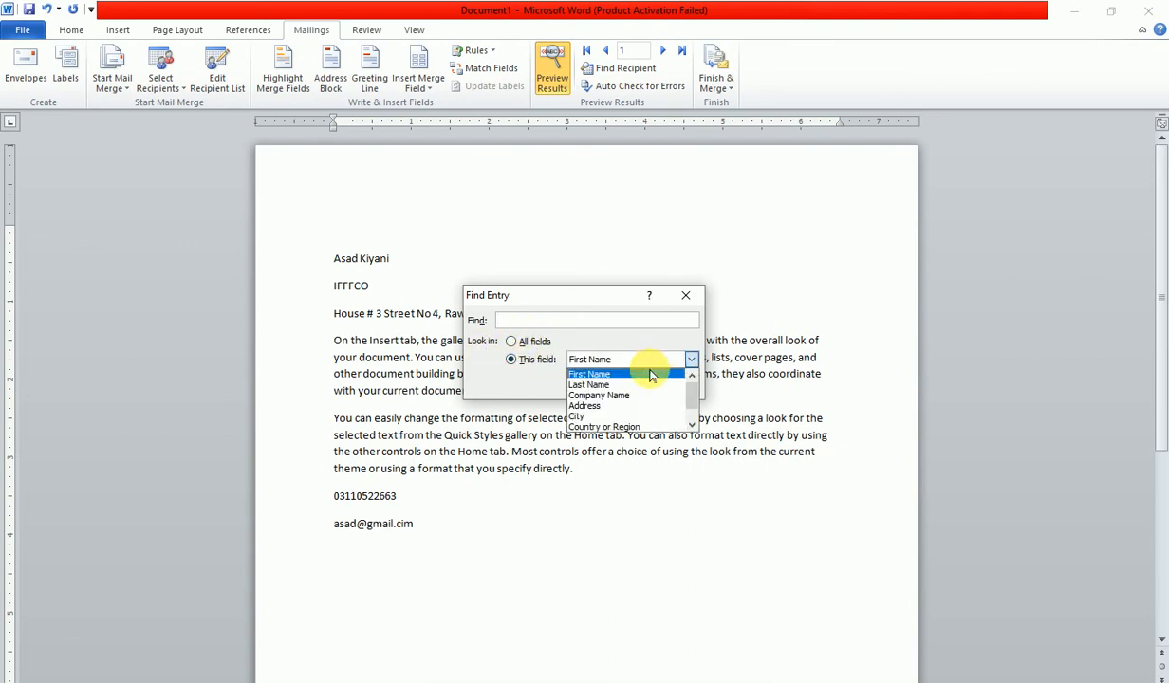
{"action": "left_click", "coordinate": [591, 385]}
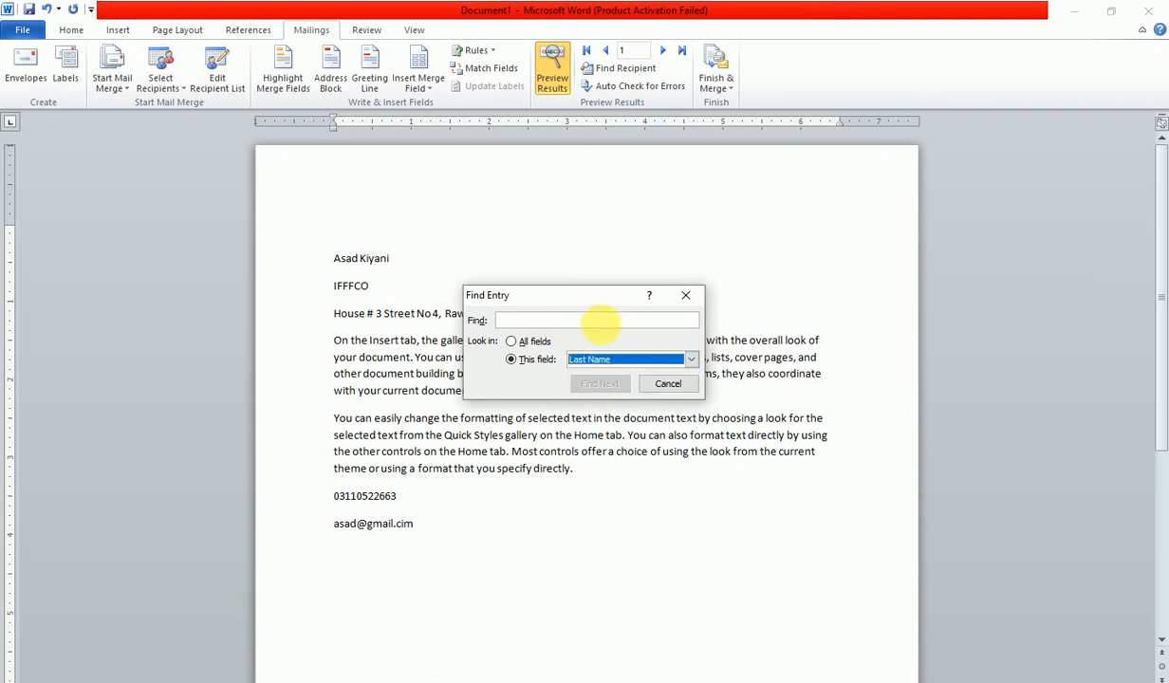
{"action": "left_click", "coordinate": [585, 320]}
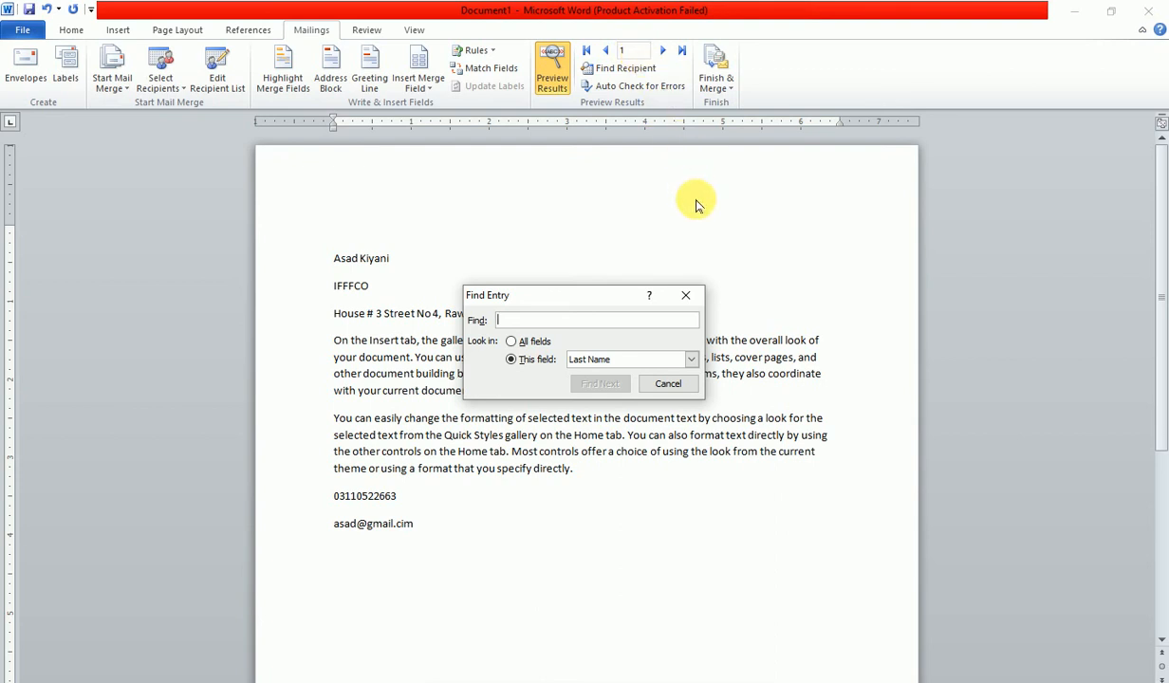
{"action": "left_click", "coordinate": [668, 383]}
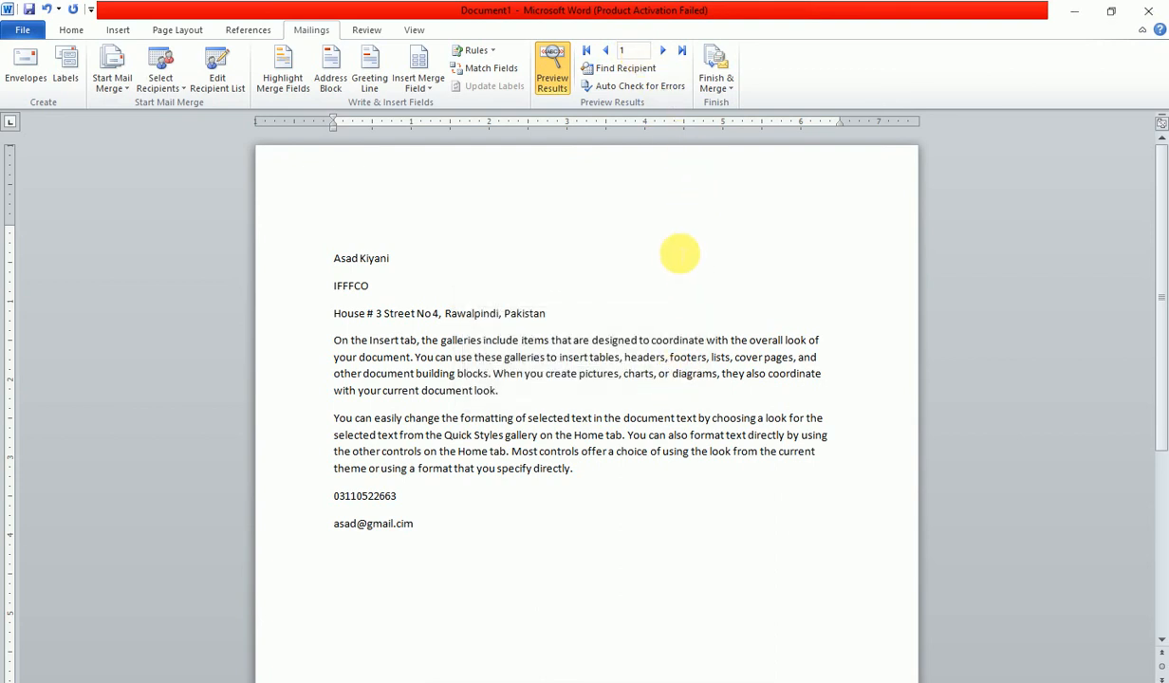
- Turn off Preview Results and merge all records into individual letters in Letters1
{"action": "left_click", "coordinate": [549, 87]}
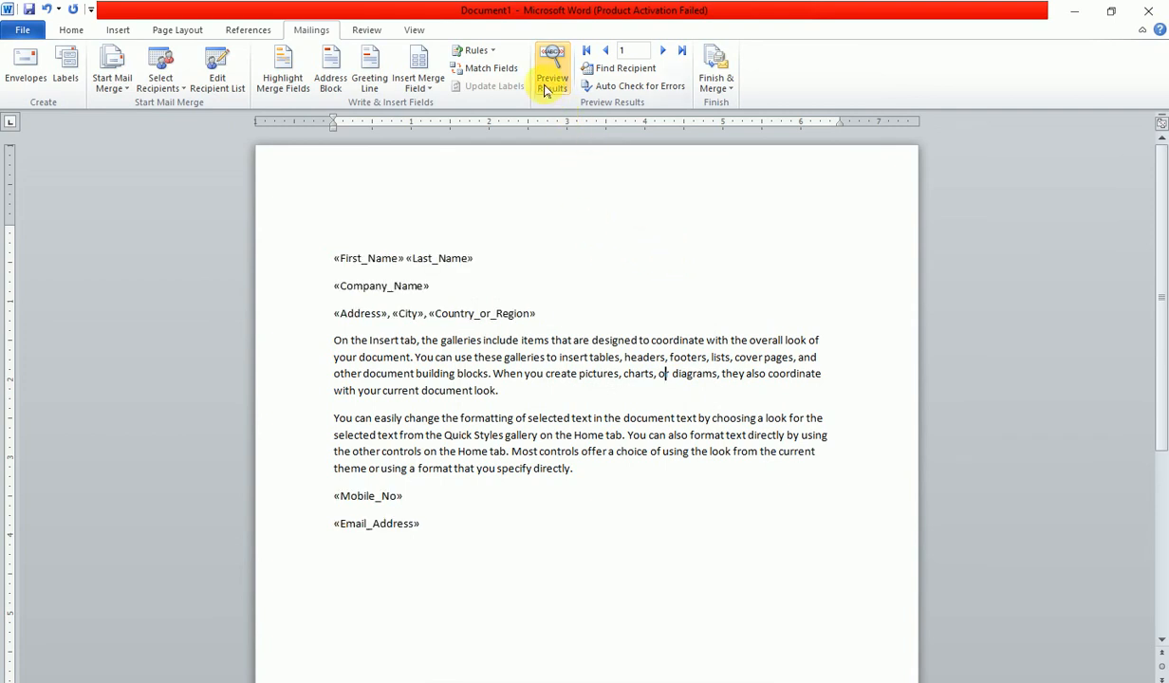
{"action": "left_click", "coordinate": [723, 90]}
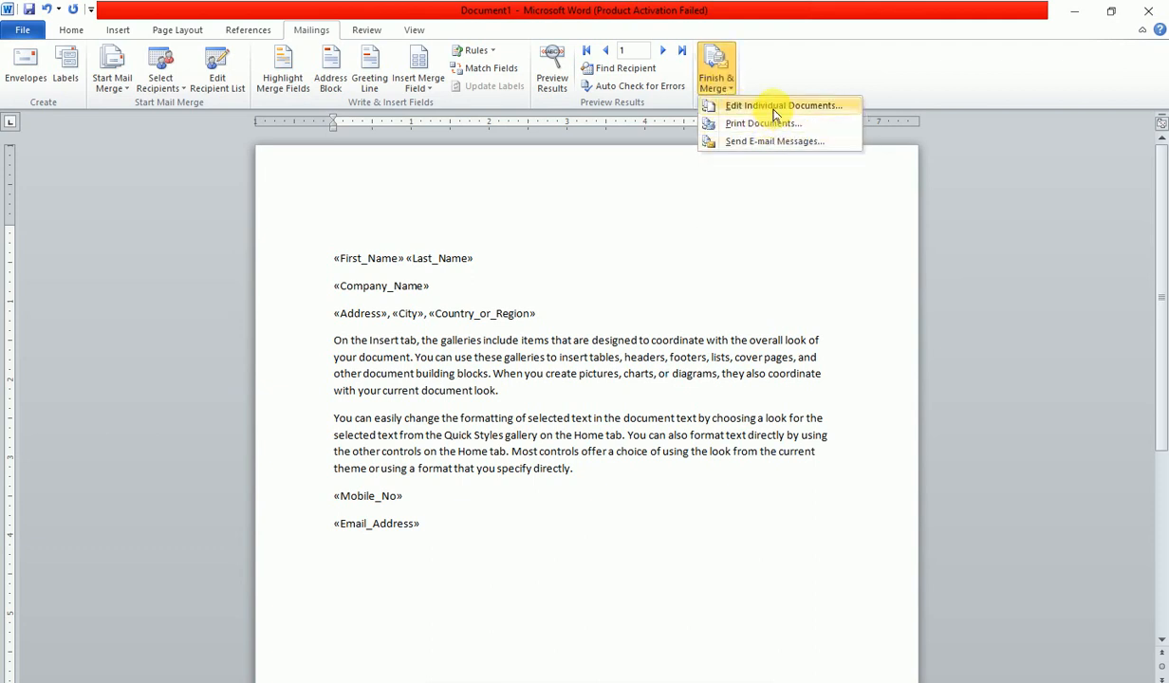
{"action": "left_click", "coordinate": [774, 107]}
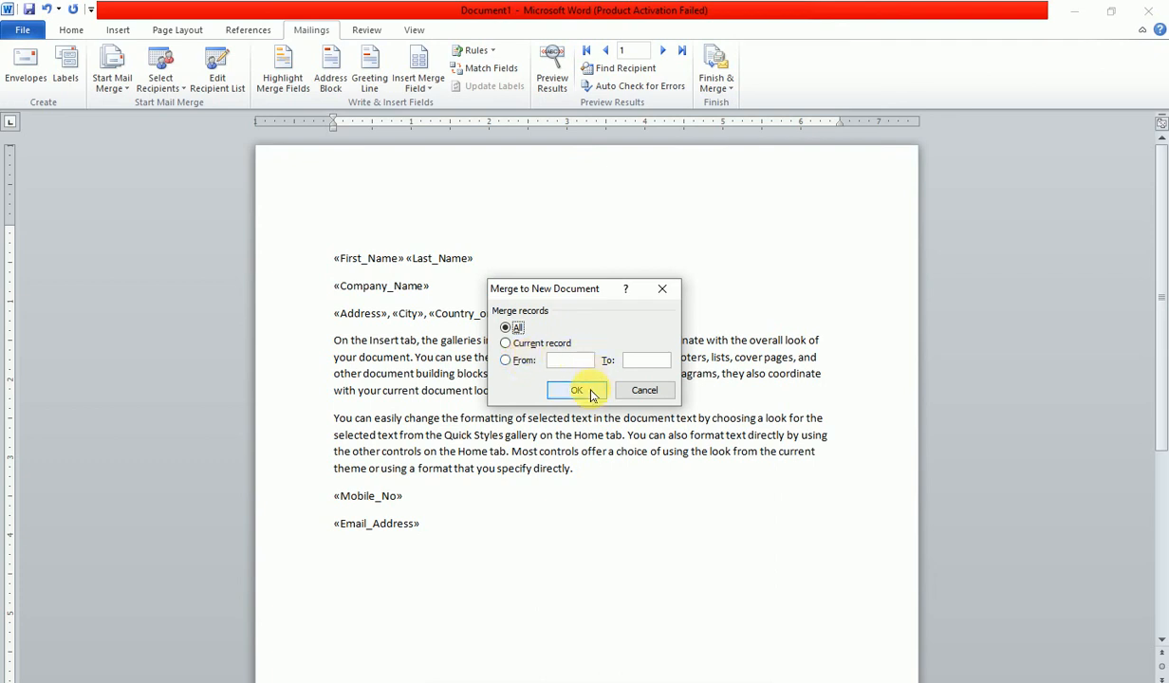
{"action": "left_click", "coordinate": [583, 390]}
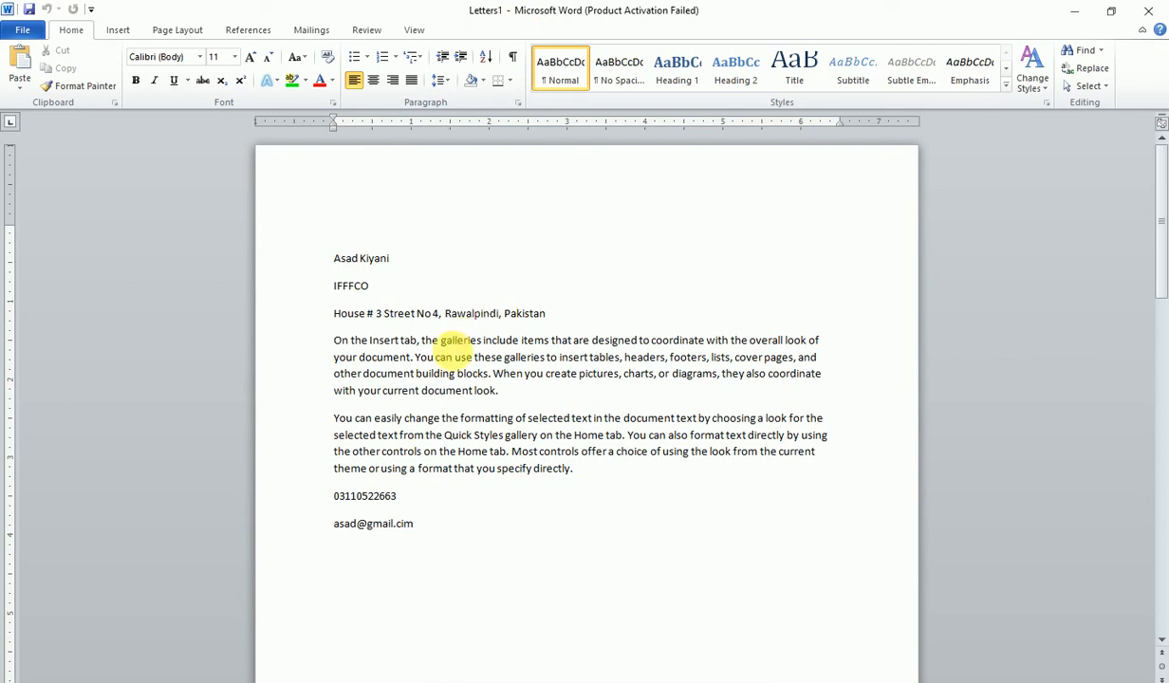
- Scroll down through the merged letters in Letters1, then switch back to Document1
{"action": "scroll", "coordinate": [451, 344], "scroll_direction": "down", "scroll_amount": 7}
{"action": "scroll", "coordinate": [452, 350], "scroll_direction": "down", "scroll_amount": 1}
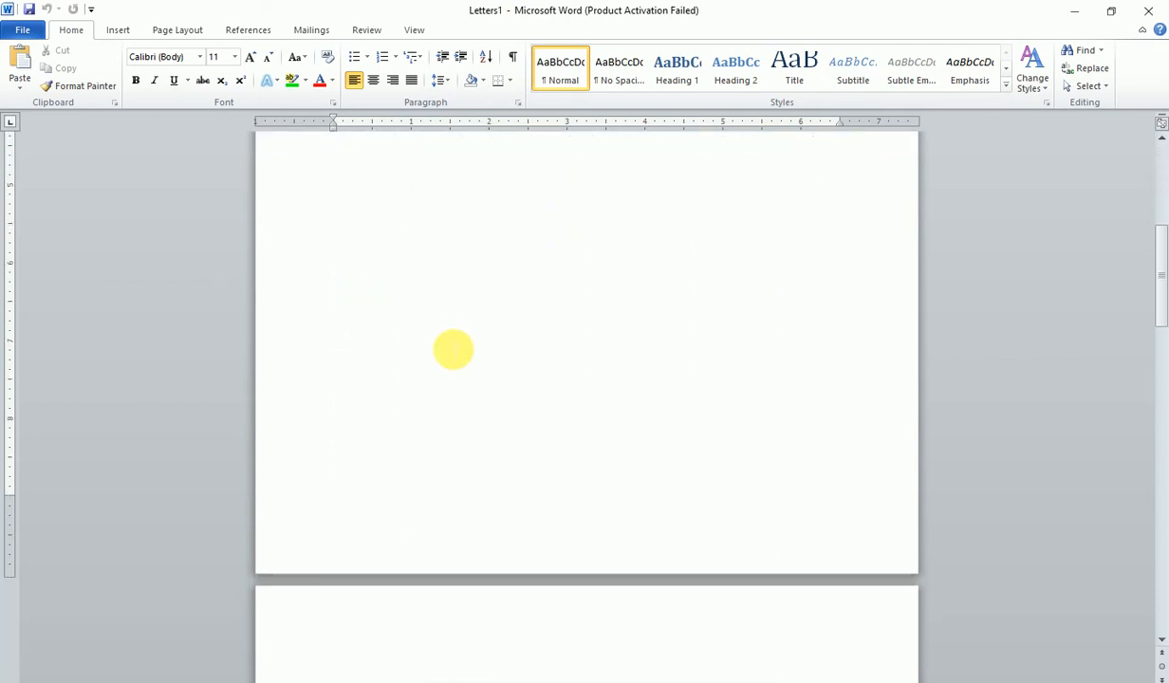
{"action": "scroll", "coordinate": [452, 349], "scroll_direction": "down", "scroll_amount": 10}
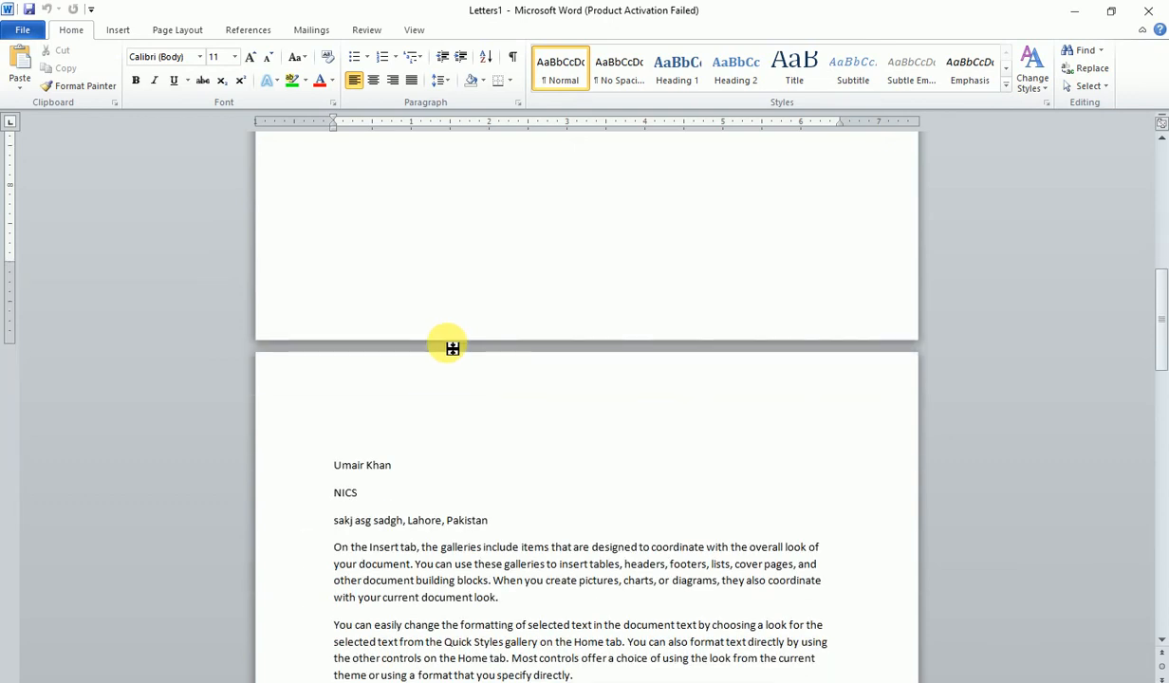
{"action": "scroll", "coordinate": [452, 349], "scroll_direction": "down", "scroll_amount": 20}
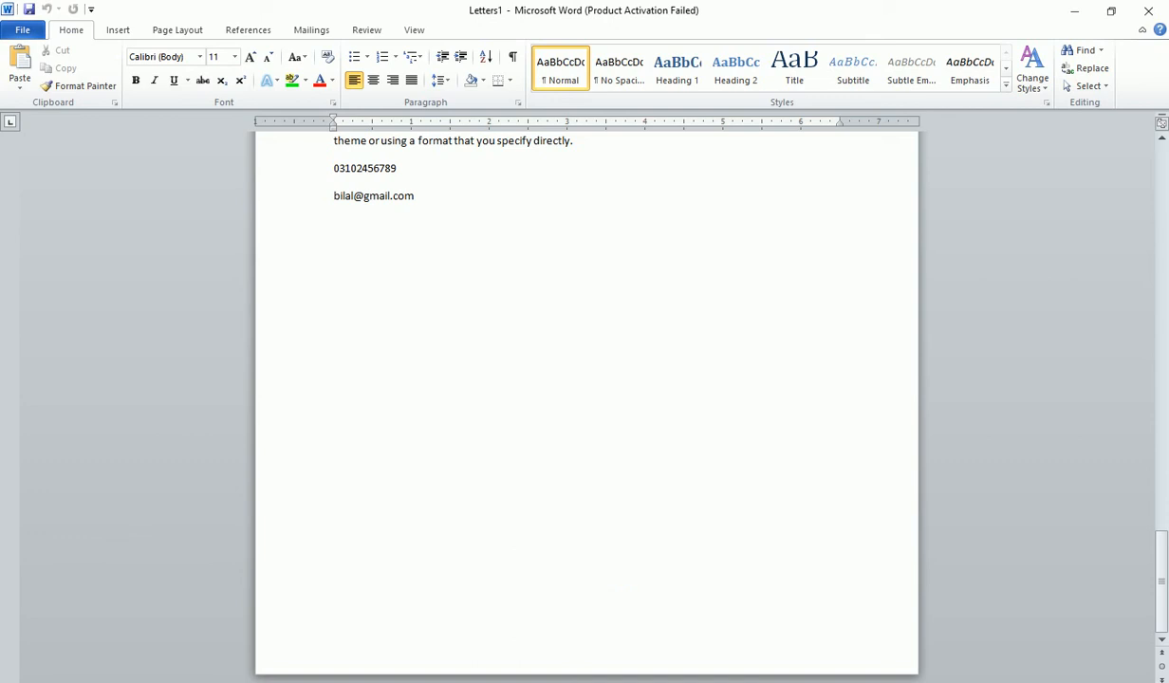
{"action": "mouse_move", "coordinate": [313, 676]}
{"action": "left_click", "coordinate": [248, 653]}
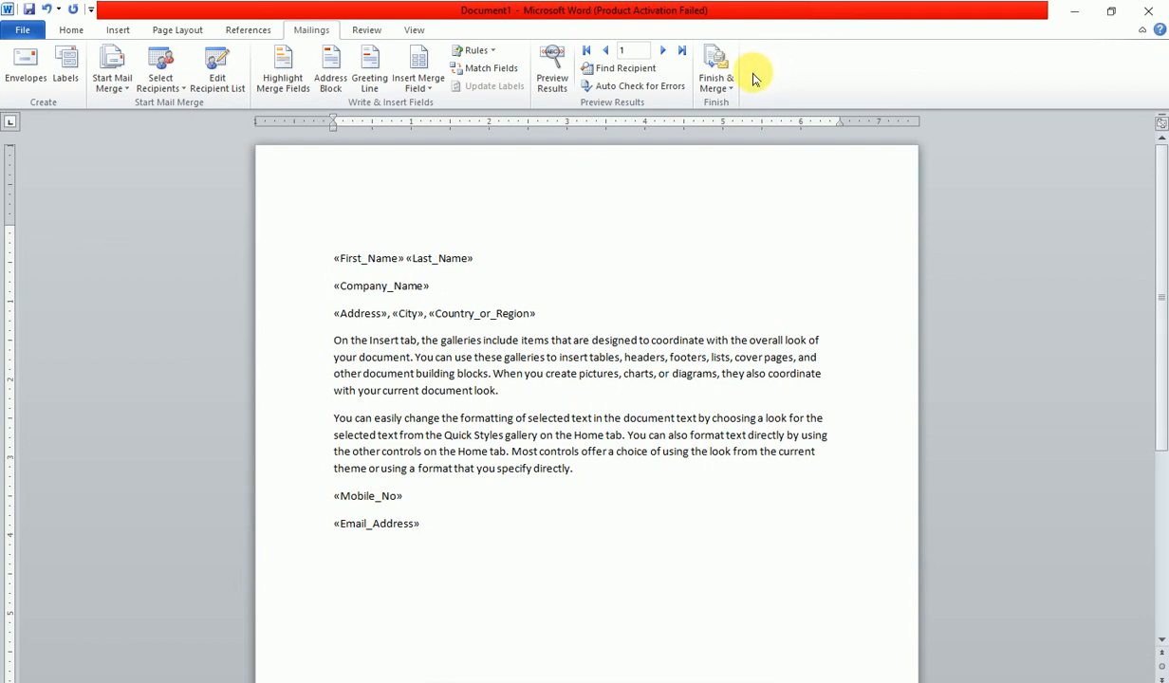
{"action": "left_click", "coordinate": [719, 80]}
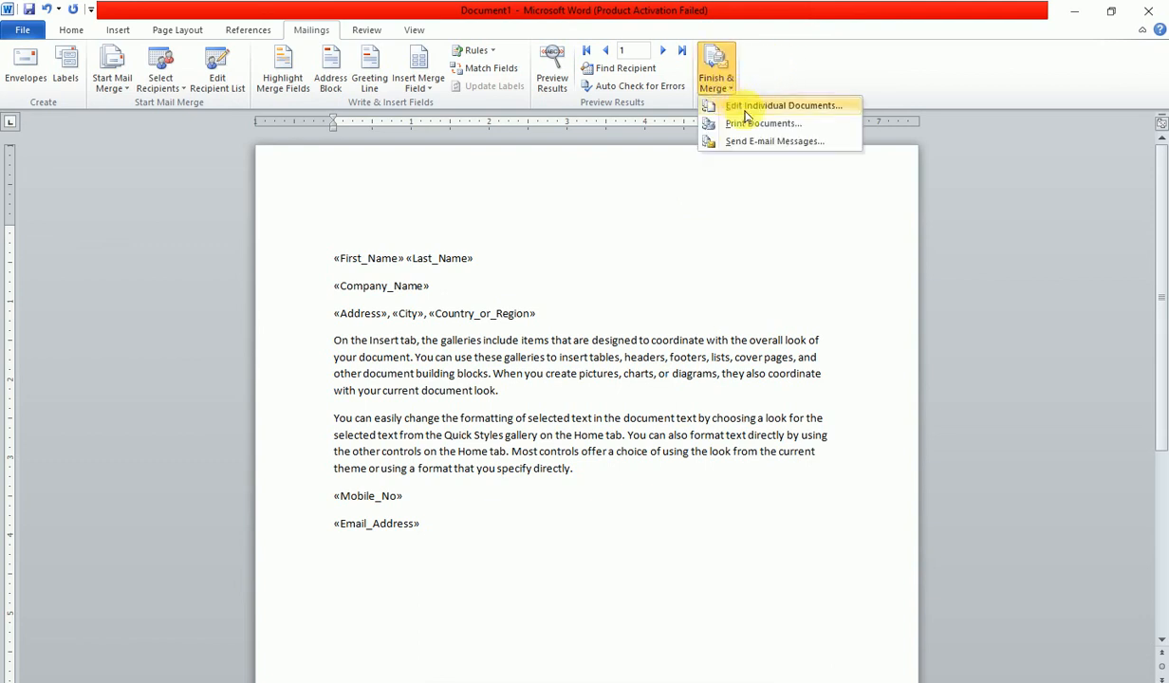
{"action": "left_click", "coordinate": [747, 124]}
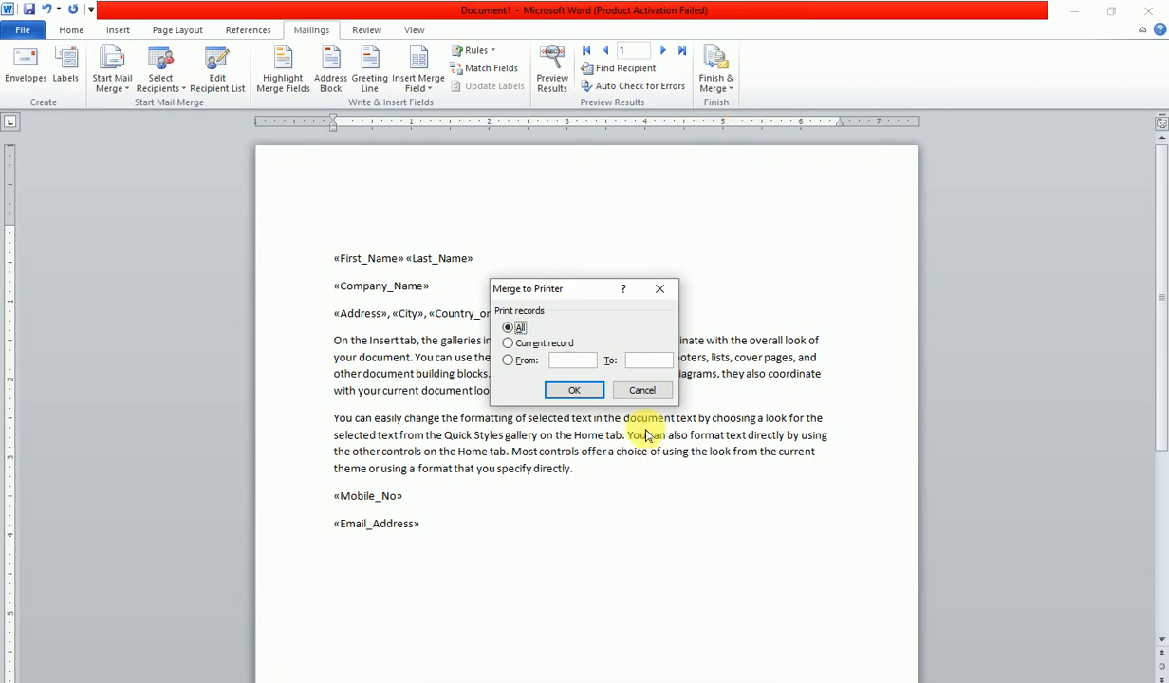
{"action": "left_click", "coordinate": [640, 389]}
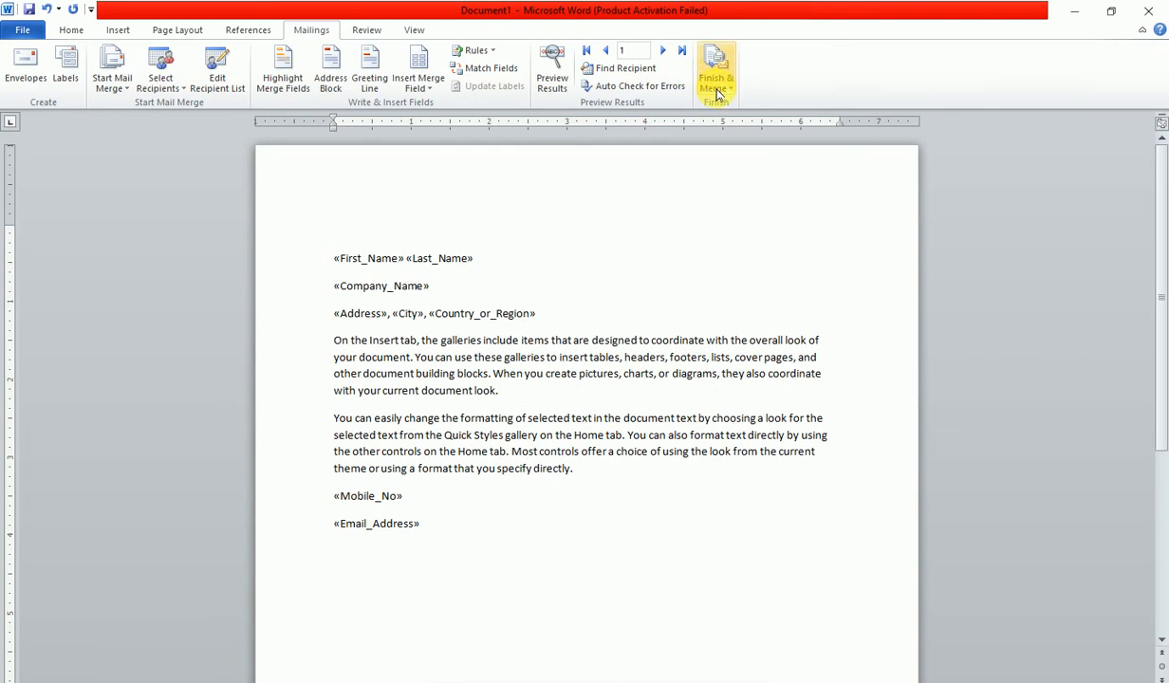
{"action": "left_click", "coordinate": [715, 82]}
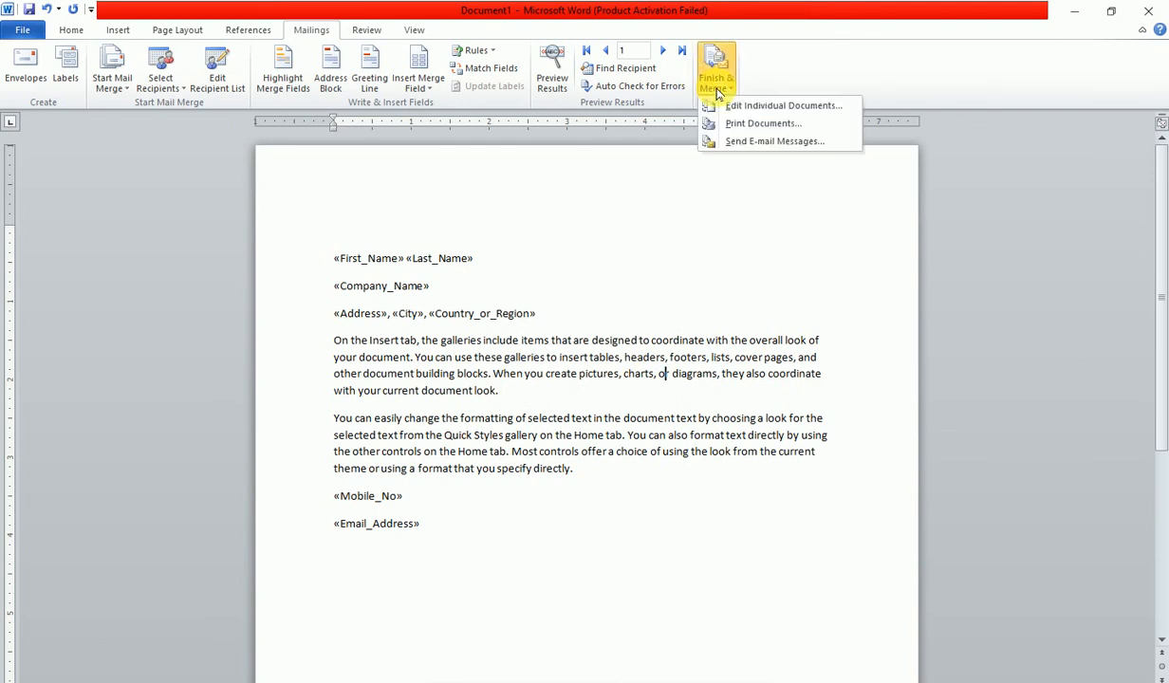
{"action": "left_click", "coordinate": [744, 142]}
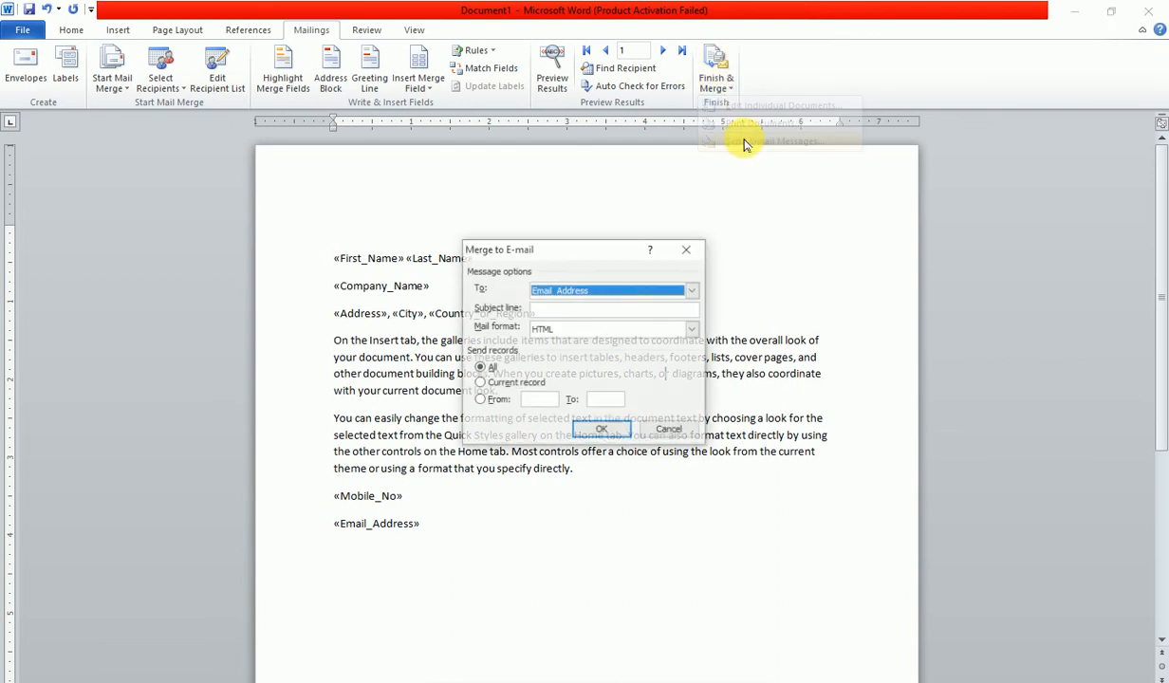
{"action": "left_click", "coordinate": [693, 290]}
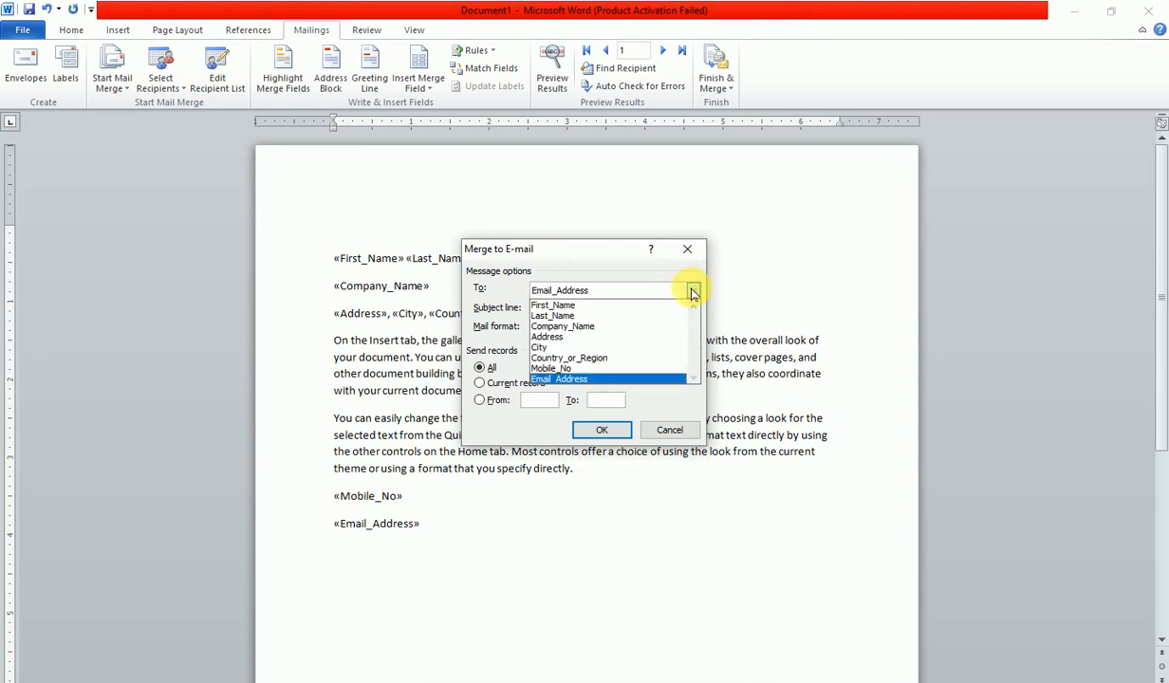
{"action": "left_click", "coordinate": [546, 378]}
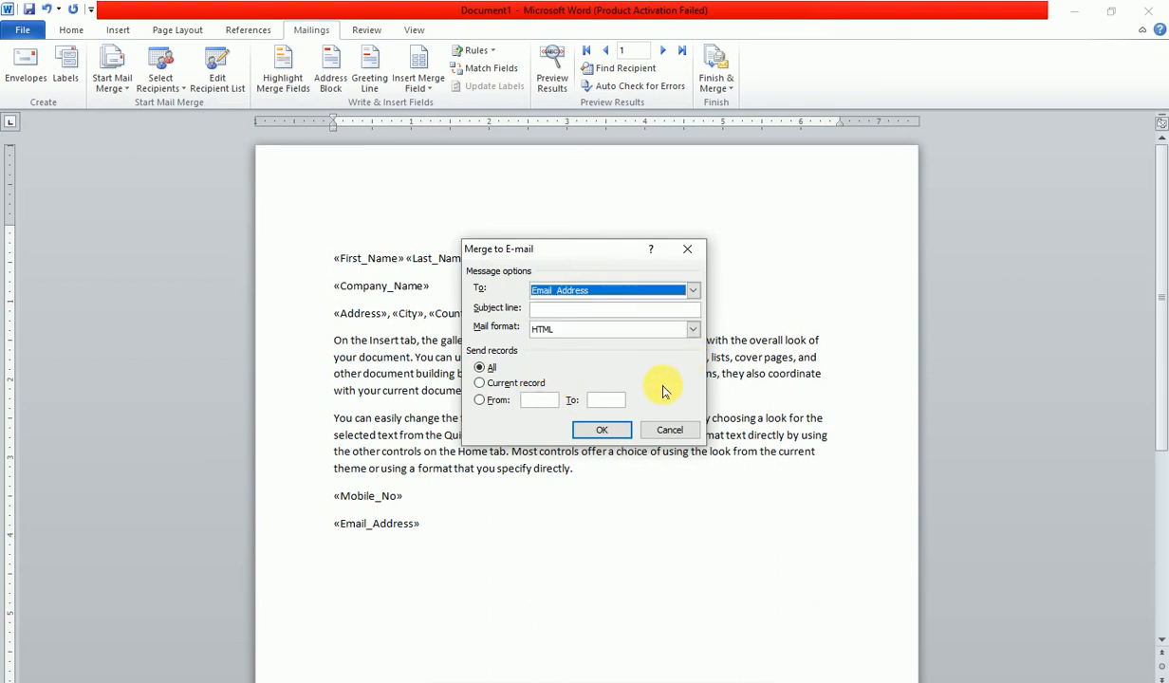
{"action": "left_click", "coordinate": [556, 309]}
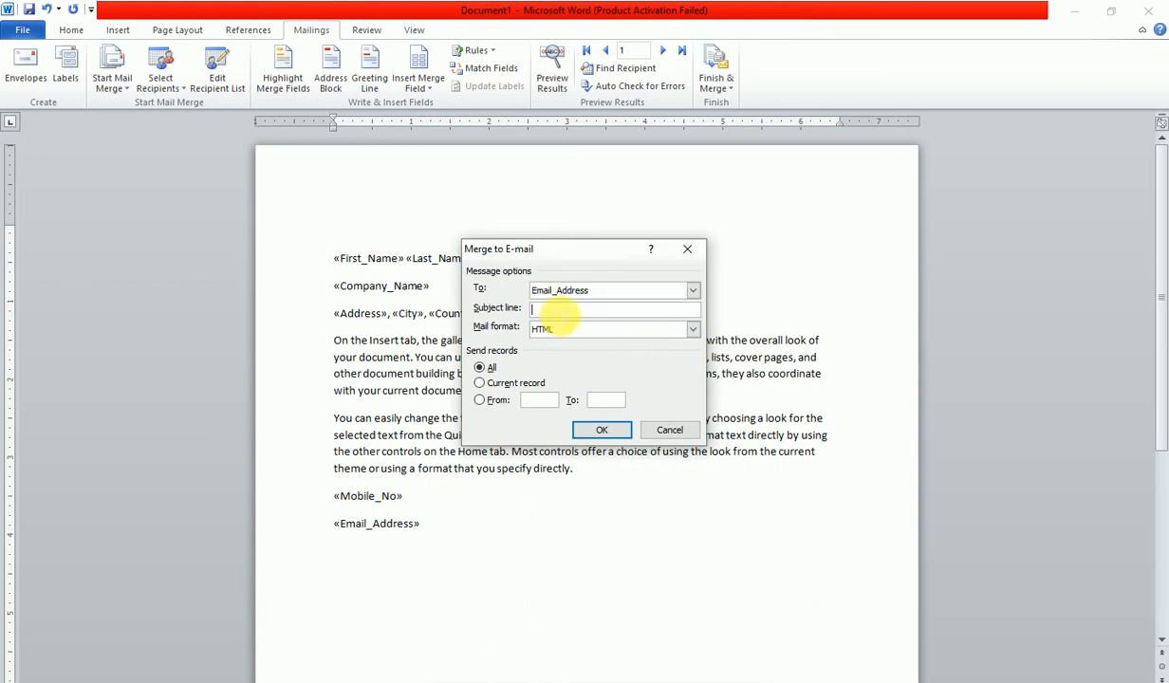
{"action": "left_click", "coordinate": [695, 329]}
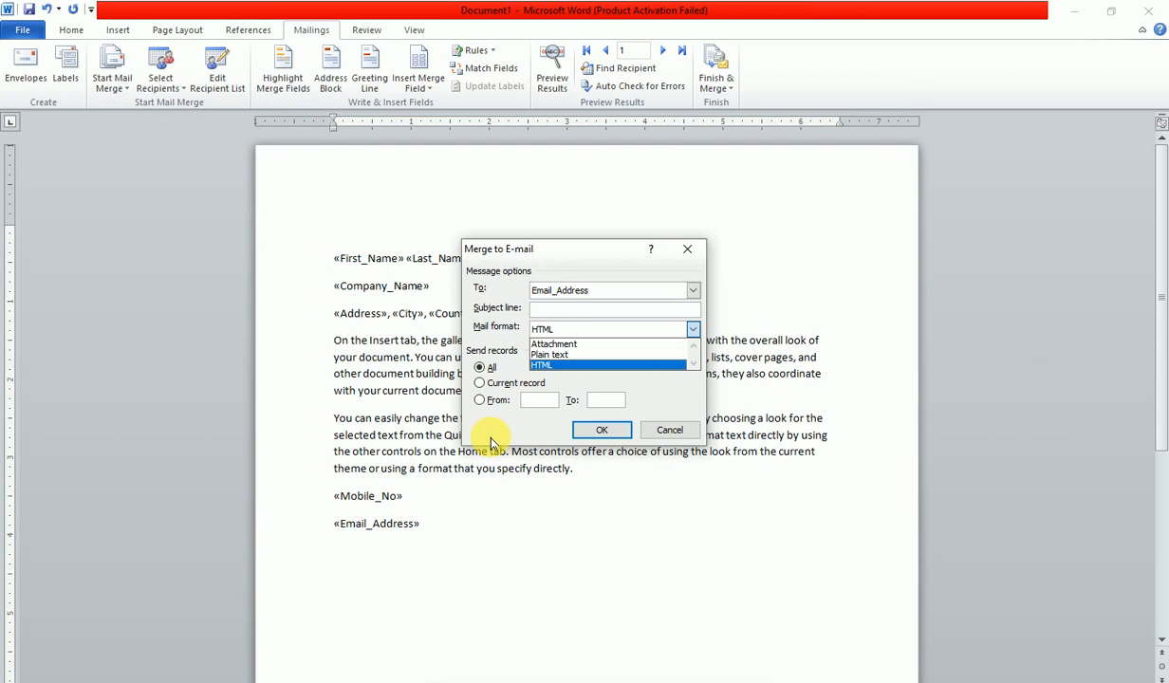
{"action": "left_click", "coordinate": [673, 431]}
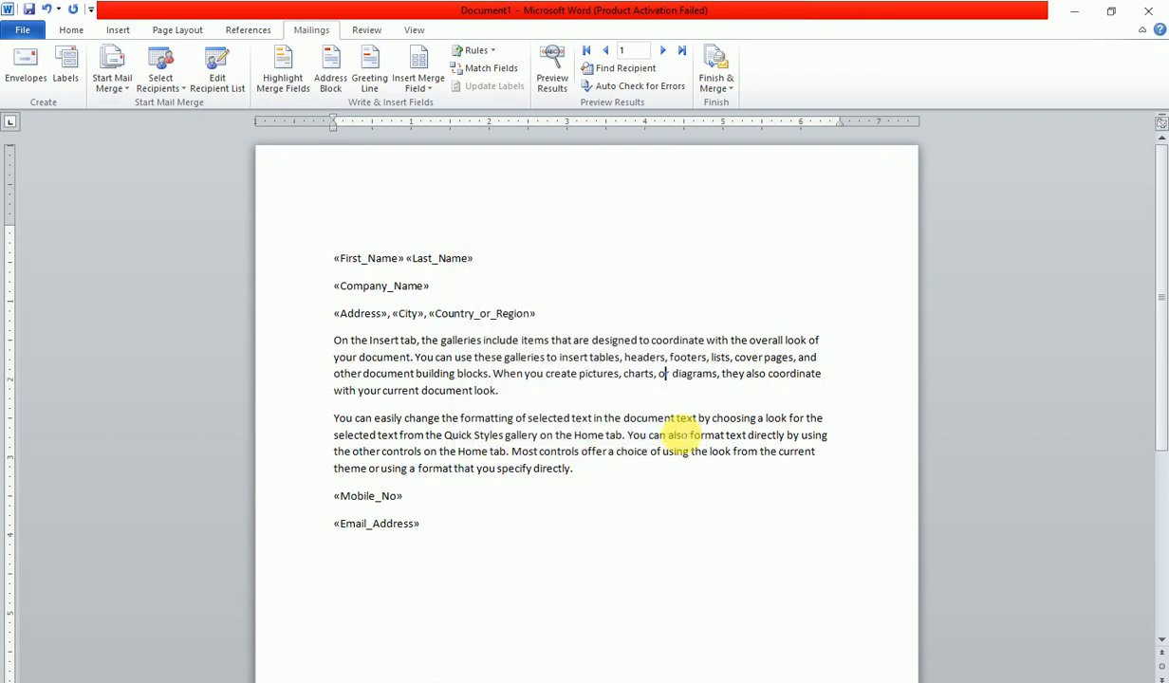